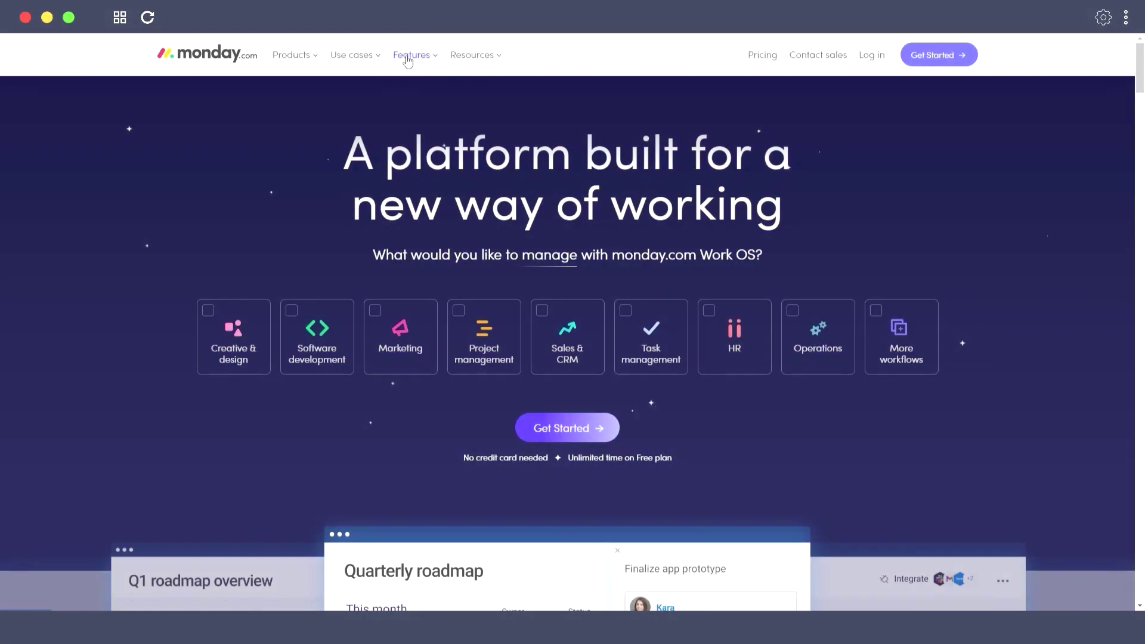
- Look through the key features and the use cases grouped by team, business size and workflow
mouse_move(401, 54)
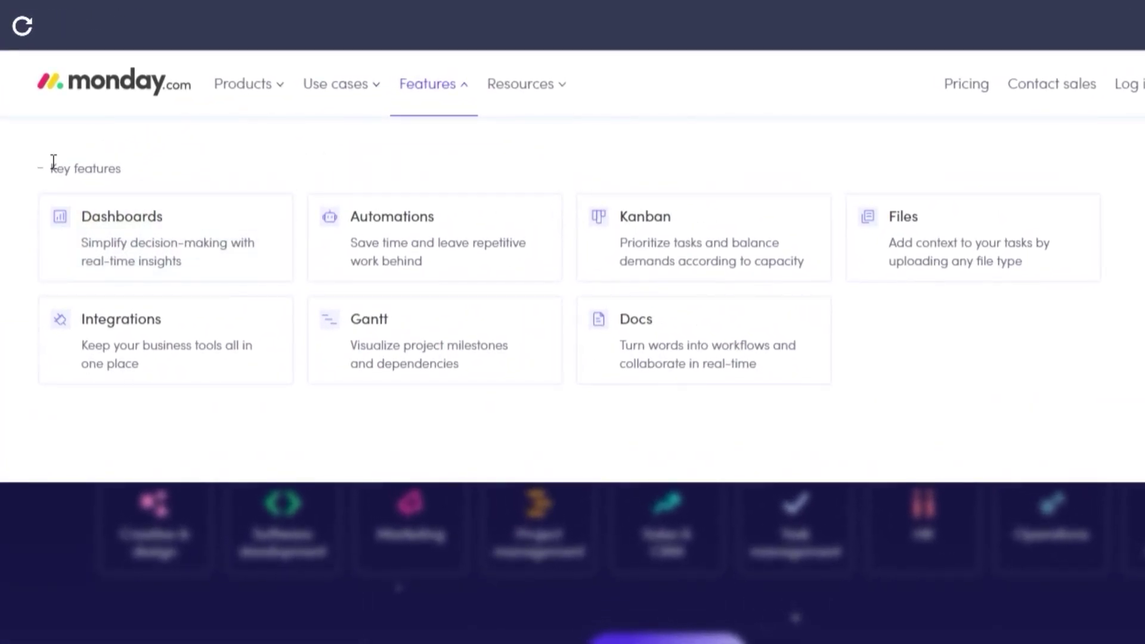
drag(51, 167, 143, 172)
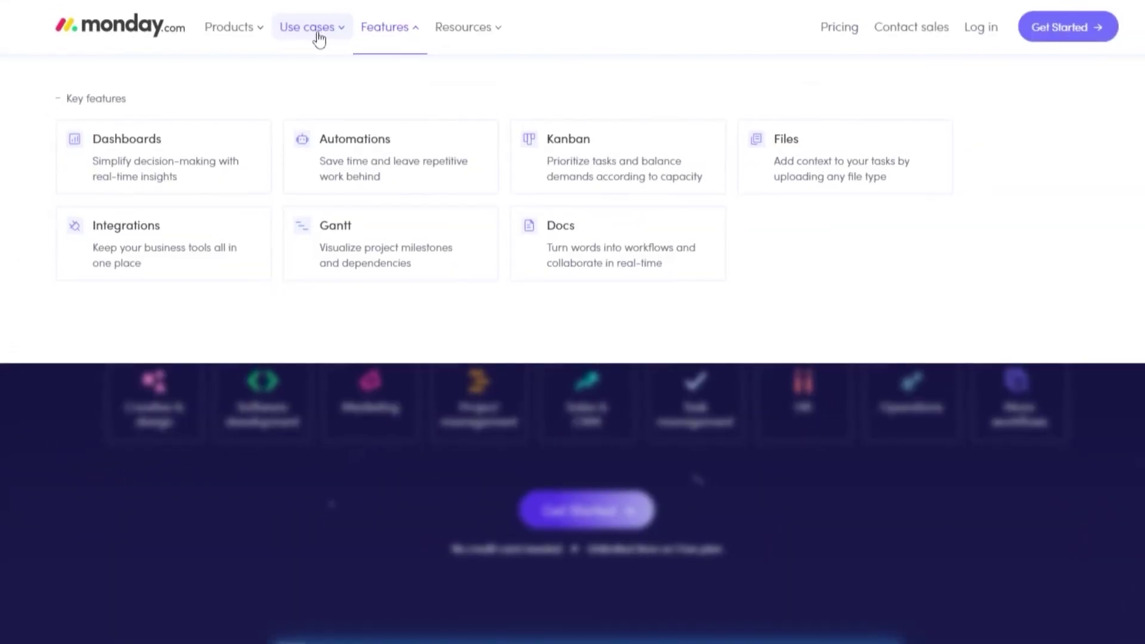
click(316, 29)
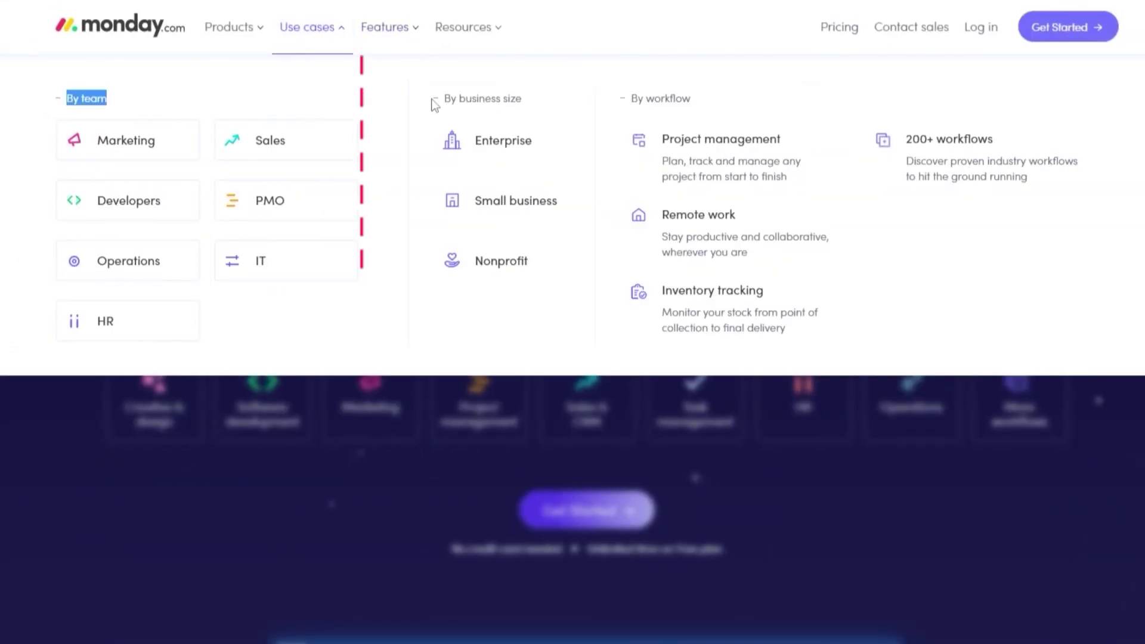
drag(443, 99, 522, 98)
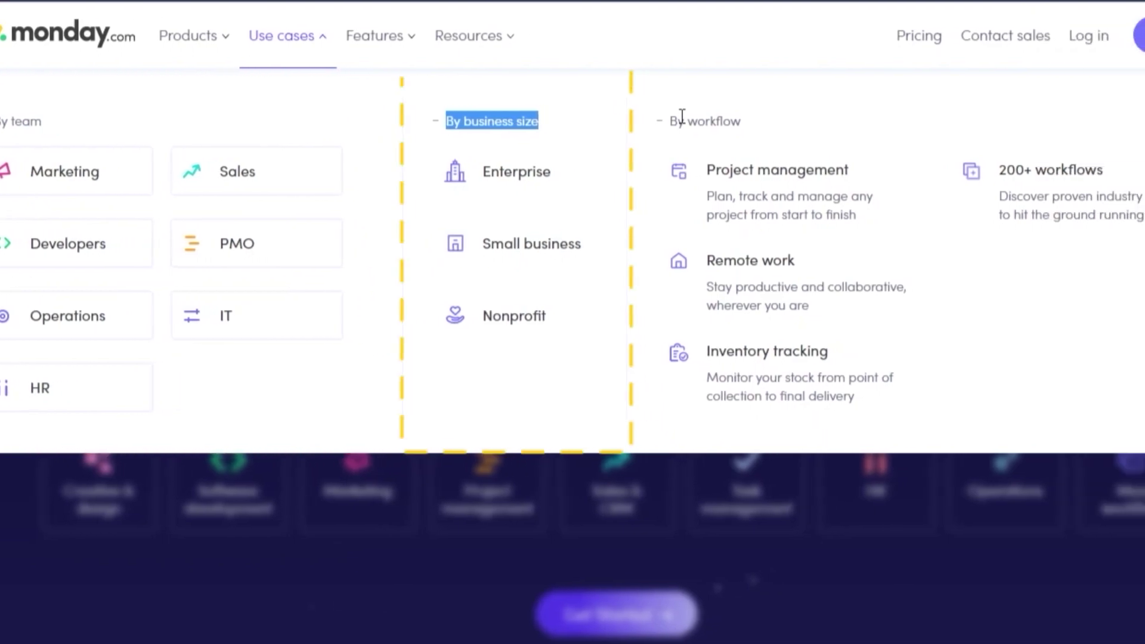
- Open the template gallery and browse the template categories, including the one for freelancers
click(517, 274)
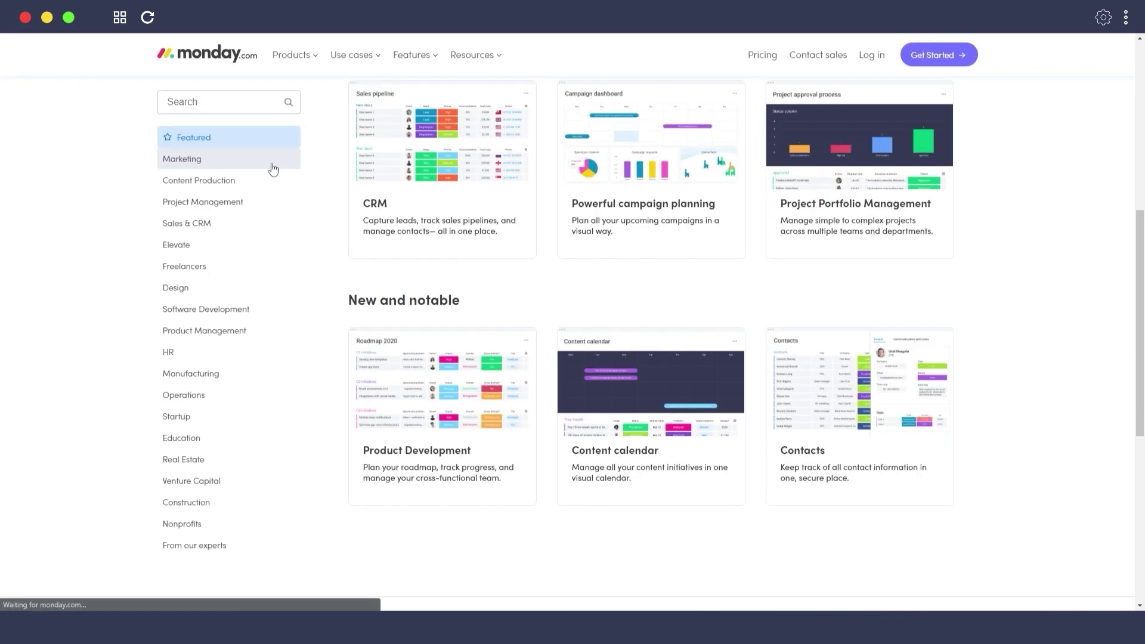
scroll(306, 237, down, 5)
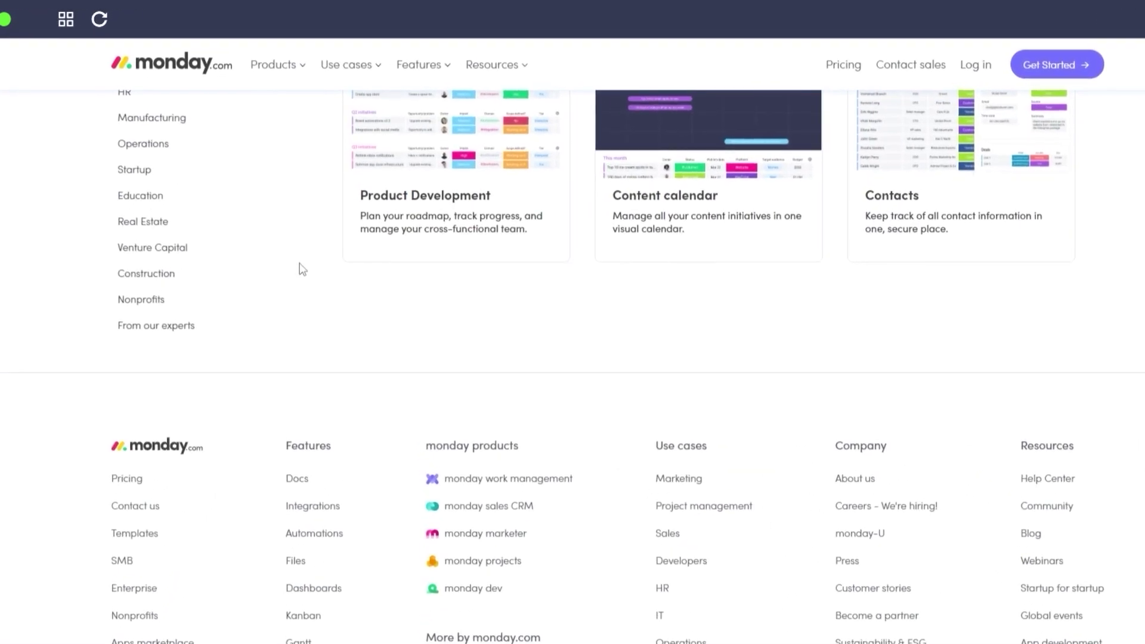
scroll(241, 310, up, 3)
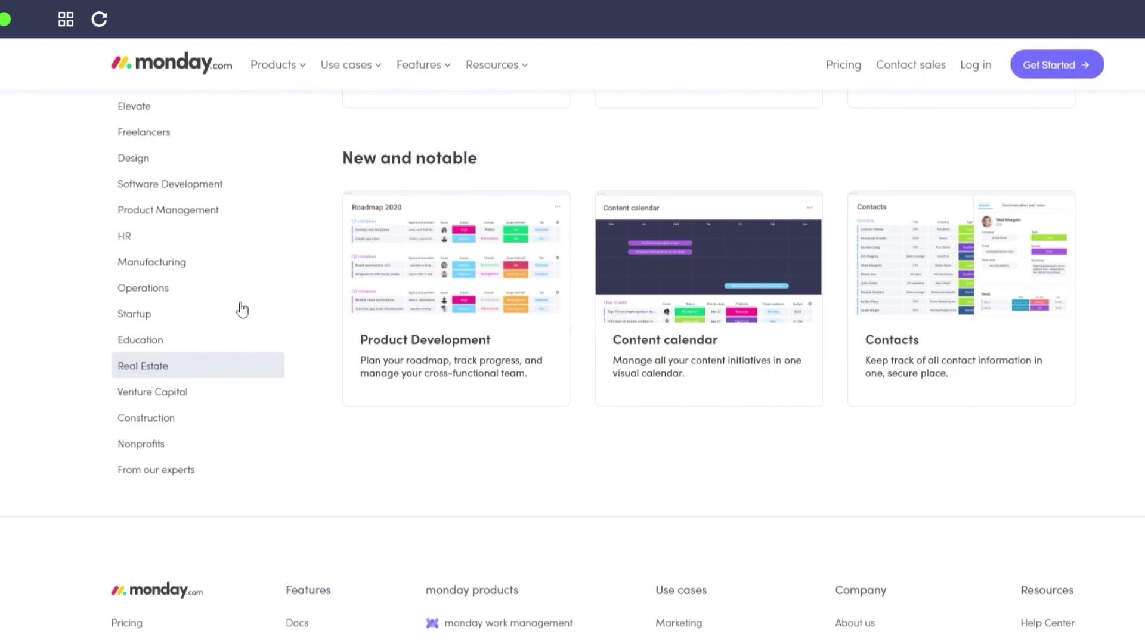
scroll(241, 309, up, 3)
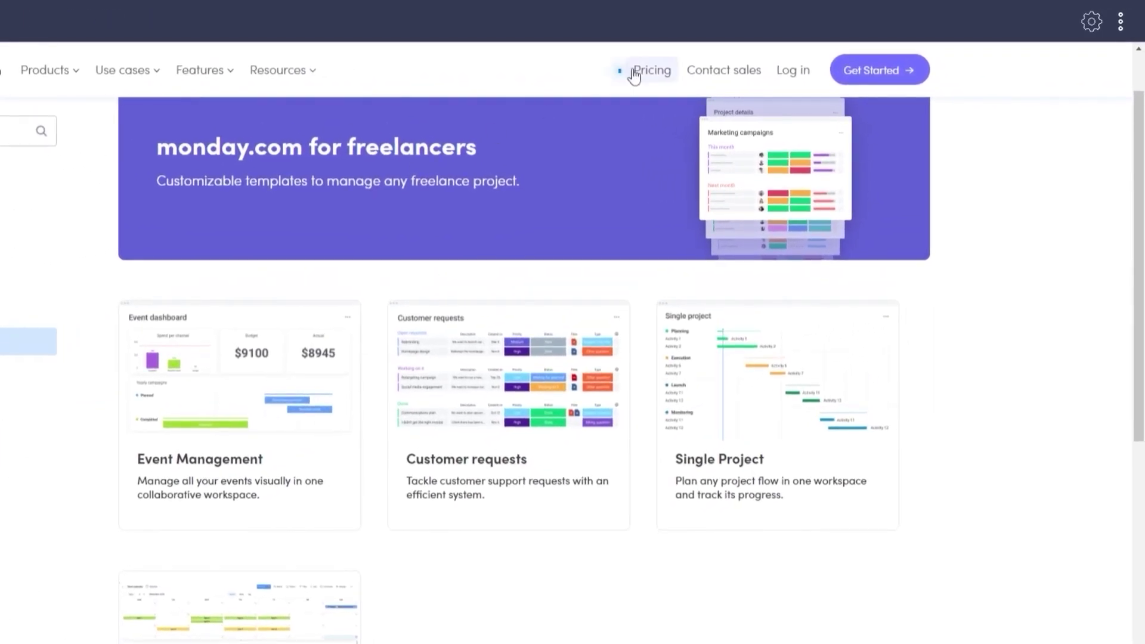
- Open the pricing page and check which team sizes can be chosen
click(634, 76)
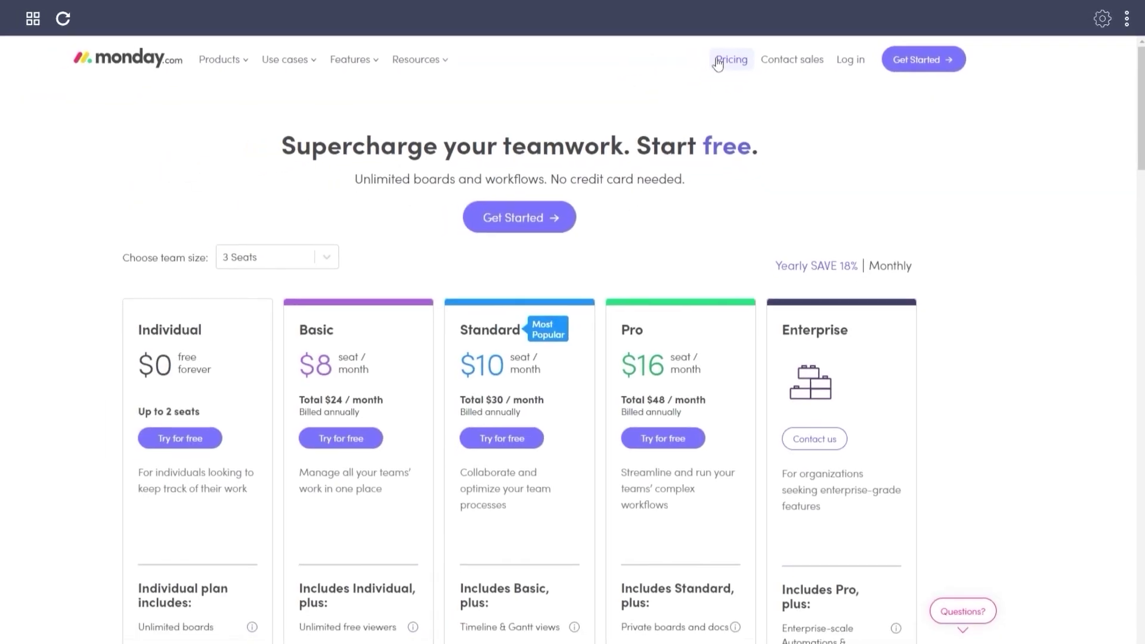
scroll(104, 309, down, 2)
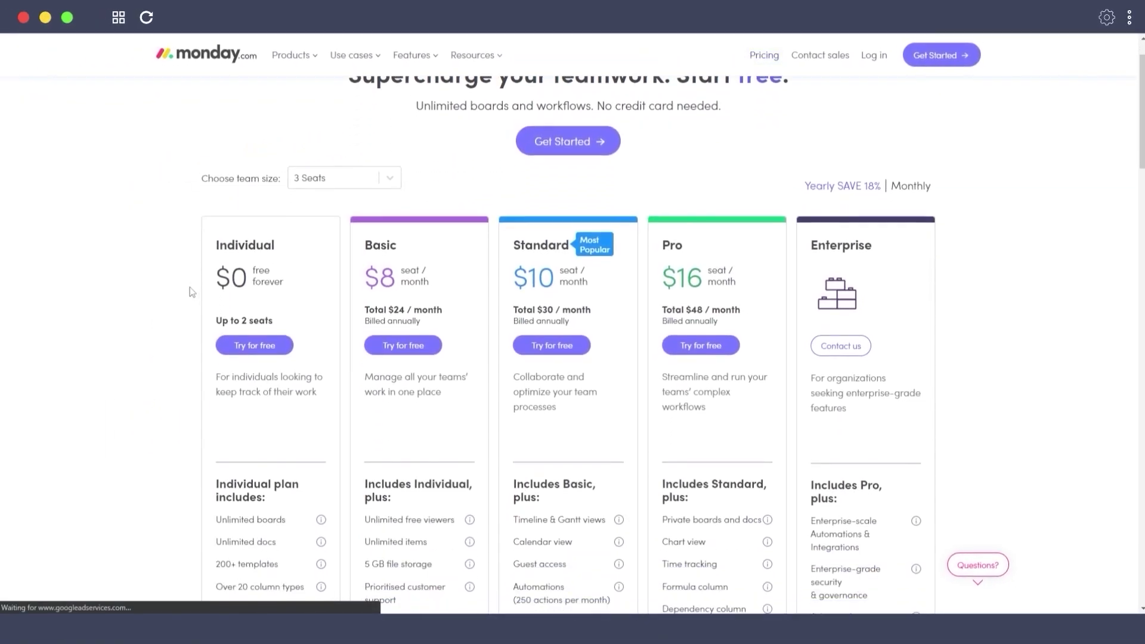
scroll(189, 288, down, 2)
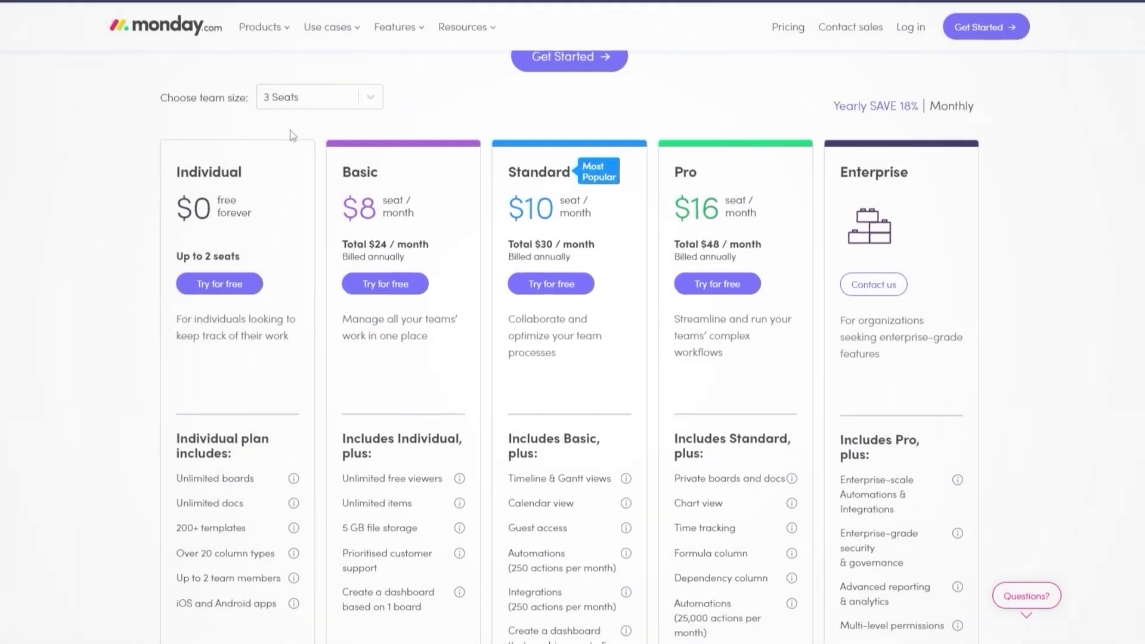
drag(200, 119, 288, 126)
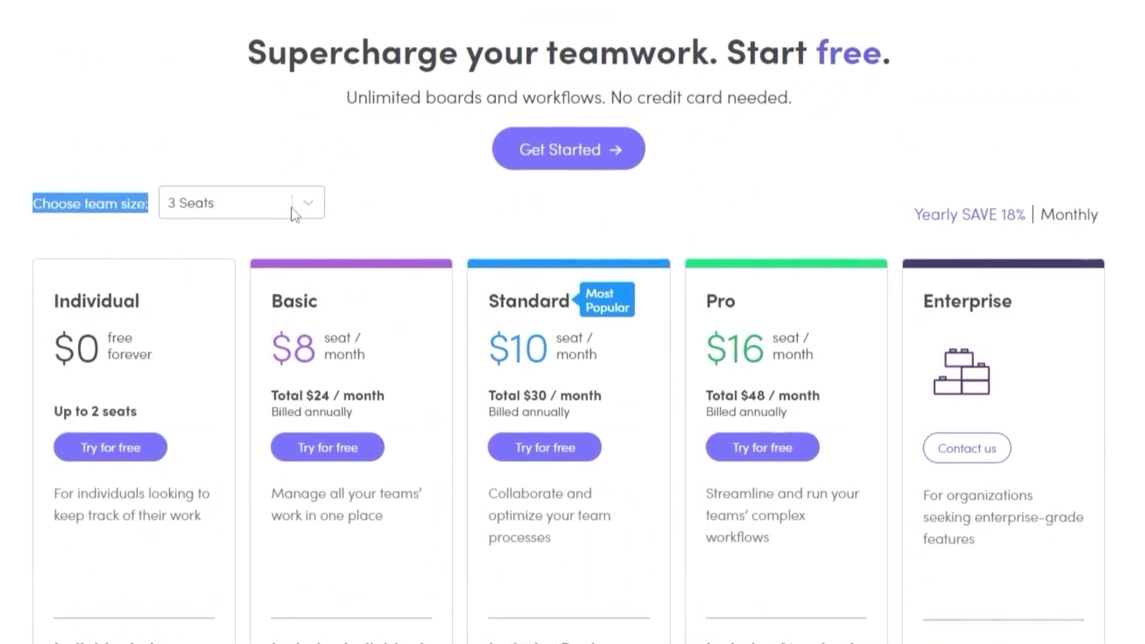
click(311, 207)
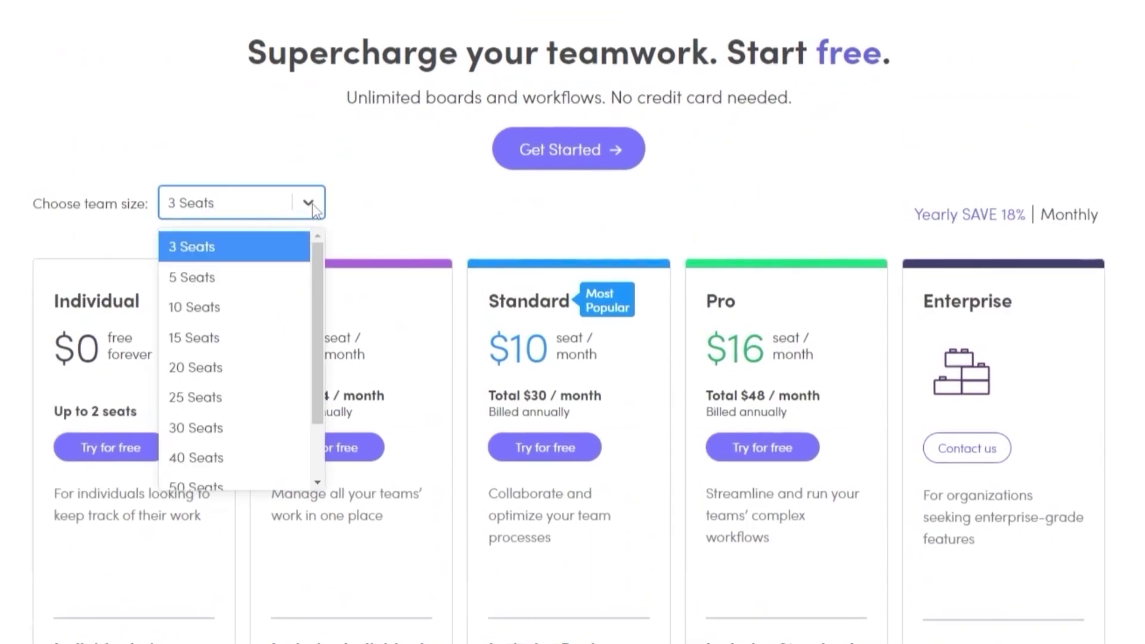
click(308, 214)
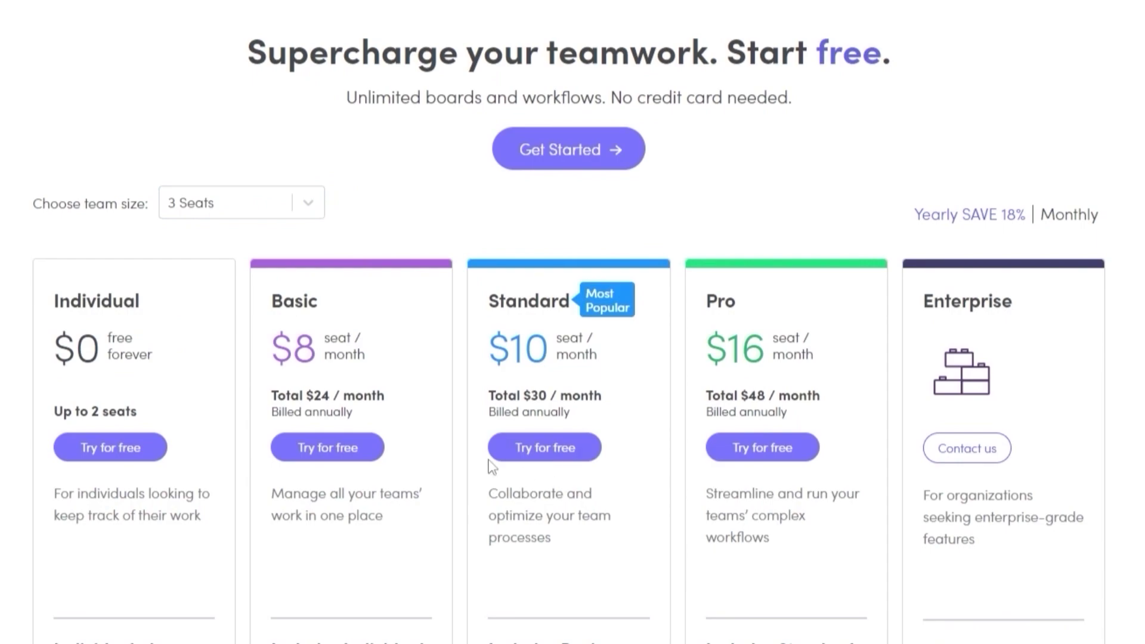
- Compare the Basic, Standard, Pro and Enterprise plans for the selected team size
drag(286, 297, 315, 311)
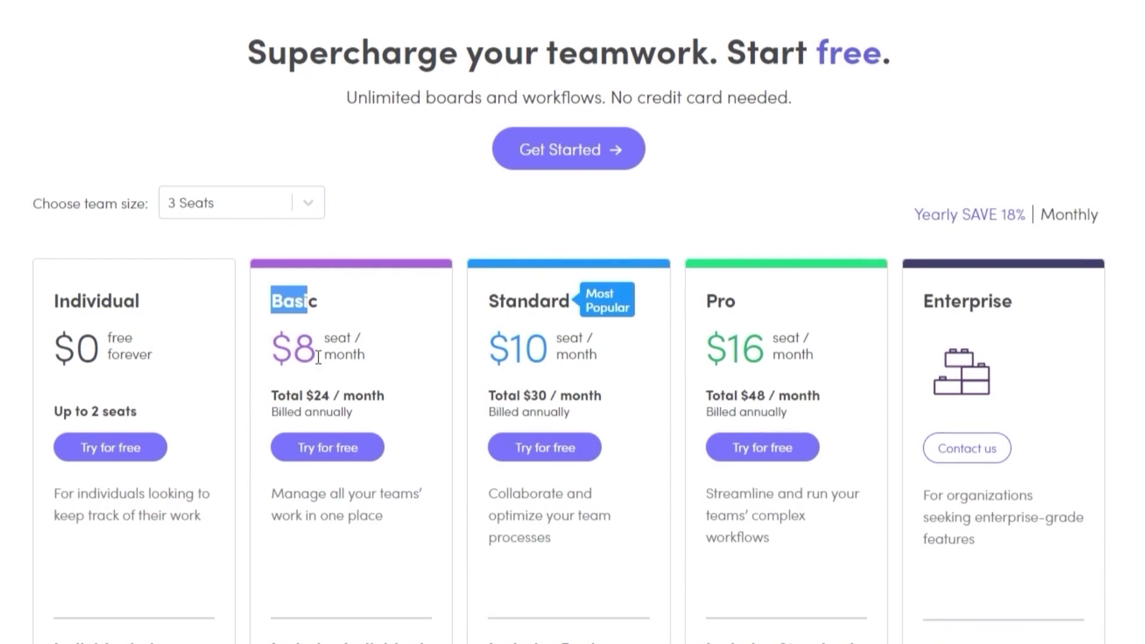
drag(489, 303, 576, 307)
drag(706, 304, 758, 338)
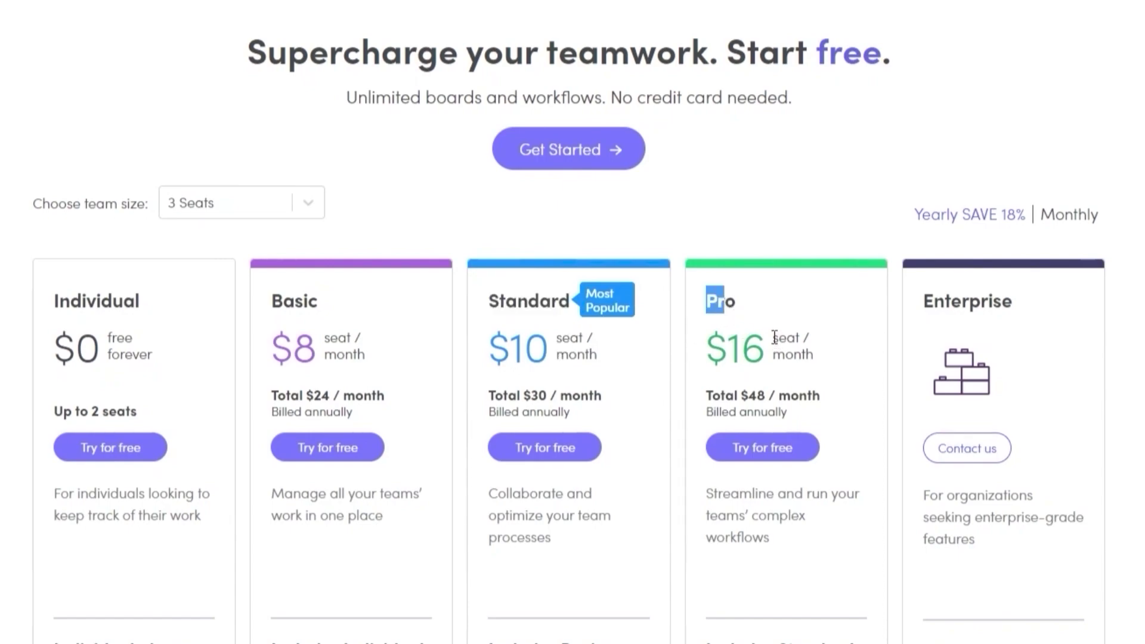
drag(926, 300, 1029, 302)
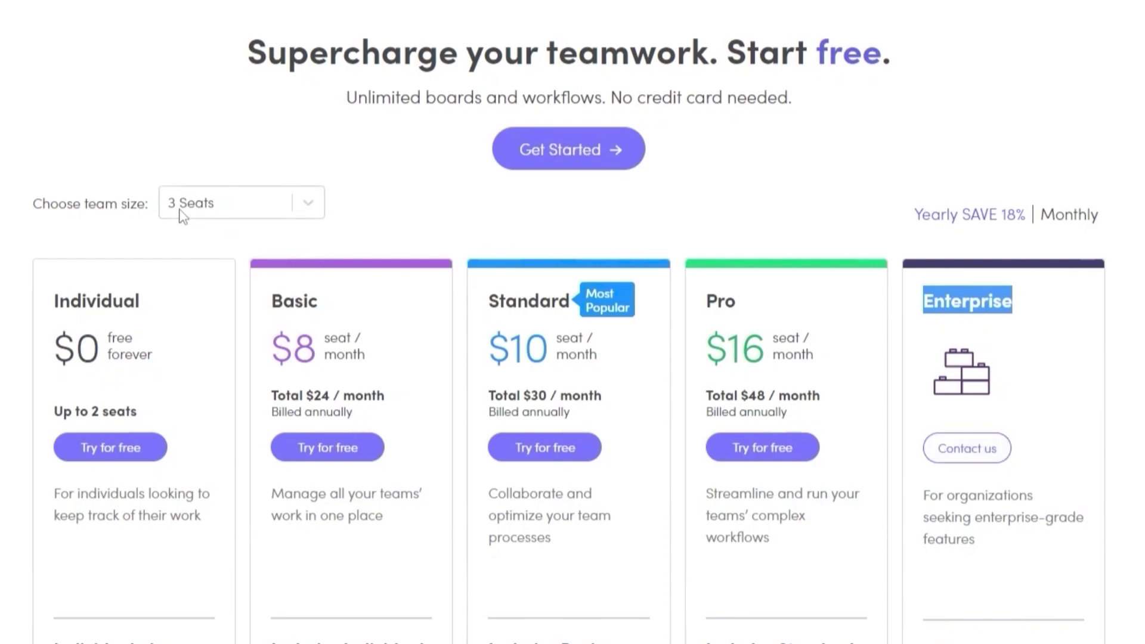
- Set the team size to 10 seats and check the monthly totals of the Basic and Standard plans
click(309, 204)
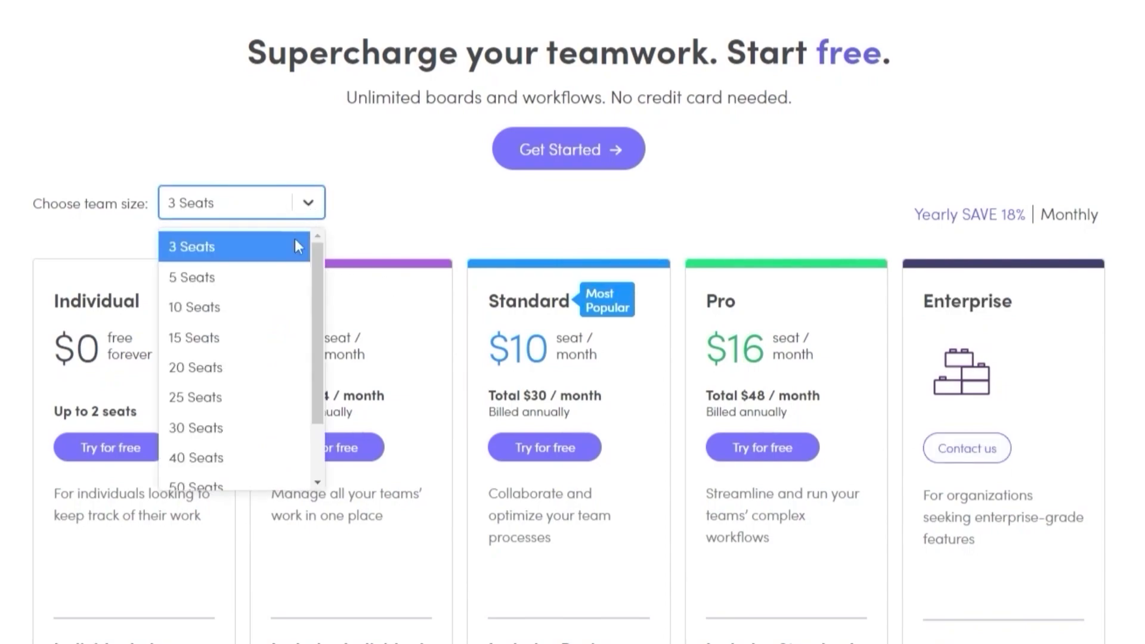
click(270, 303)
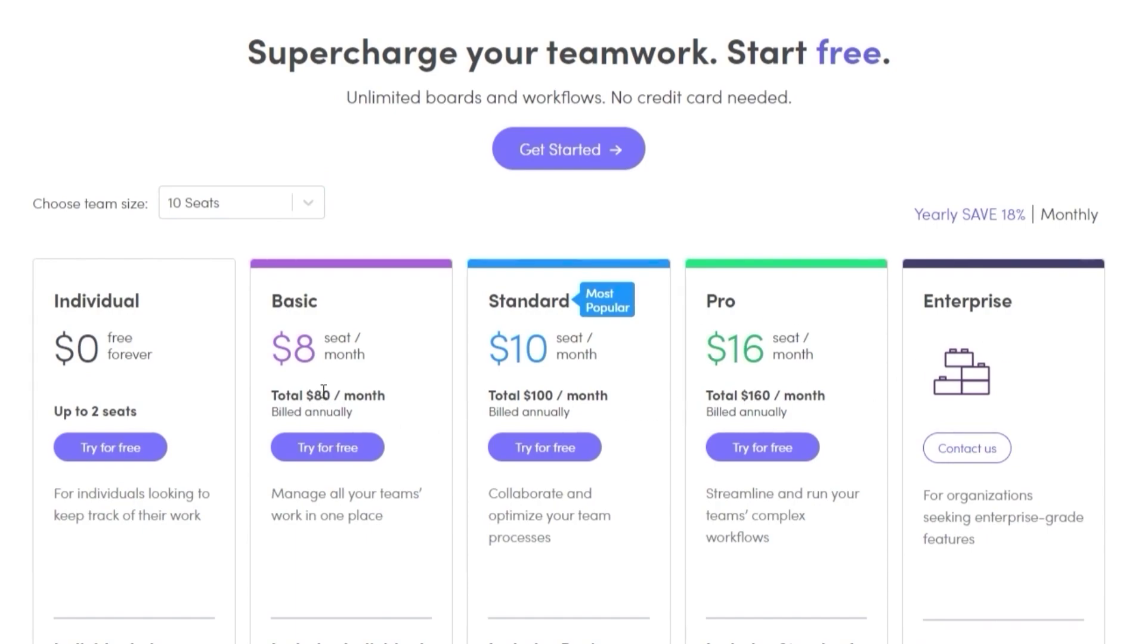
drag(270, 395, 329, 396)
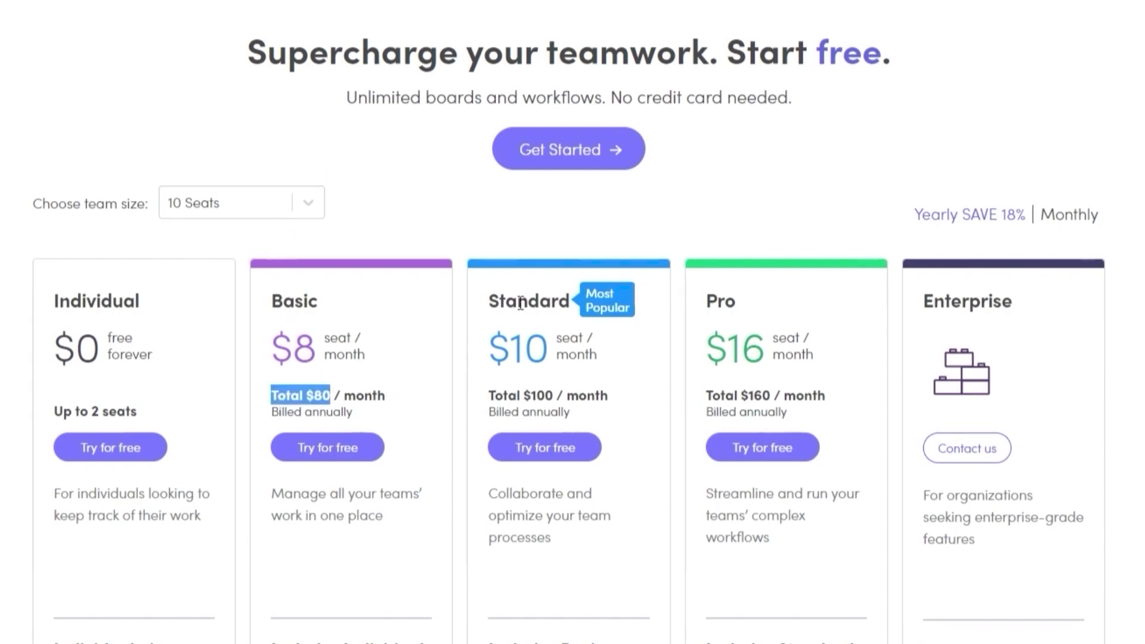
click(501, 301)
drag(488, 395, 552, 397)
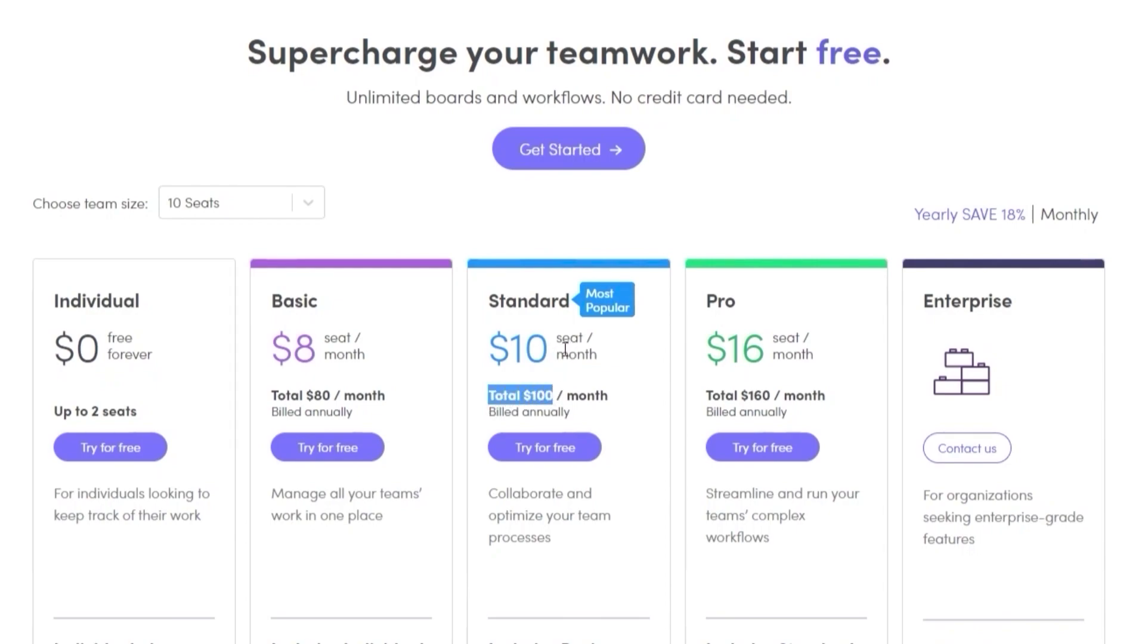
- Set the team size to 200+ seats and check how each plan is offered
click(306, 202)
scroll(203, 444, down, 2)
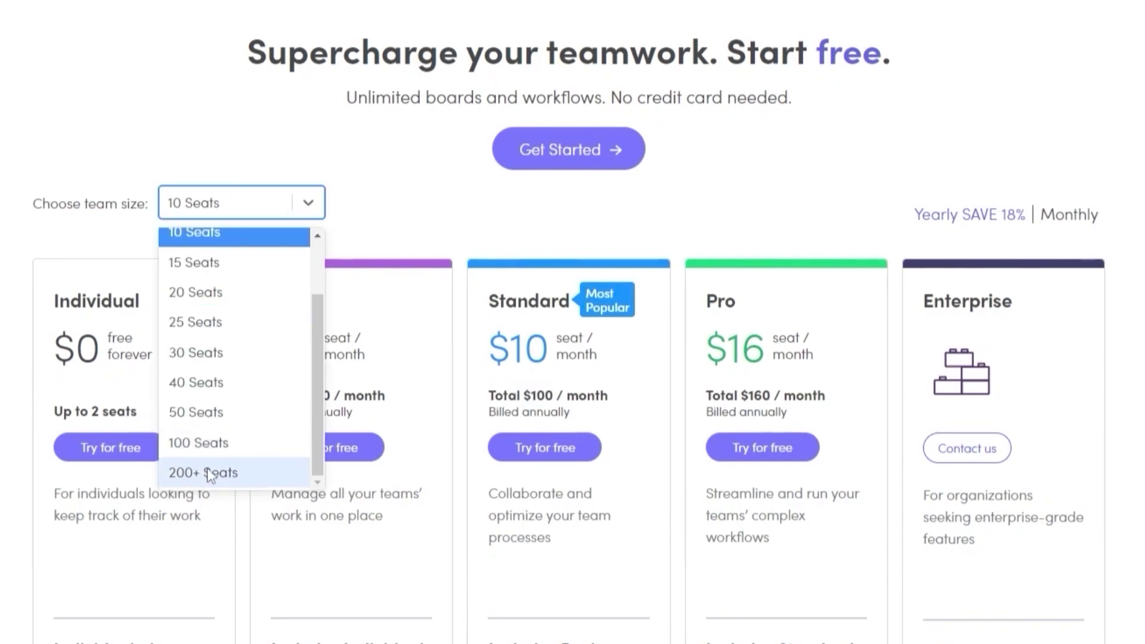
click(209, 472)
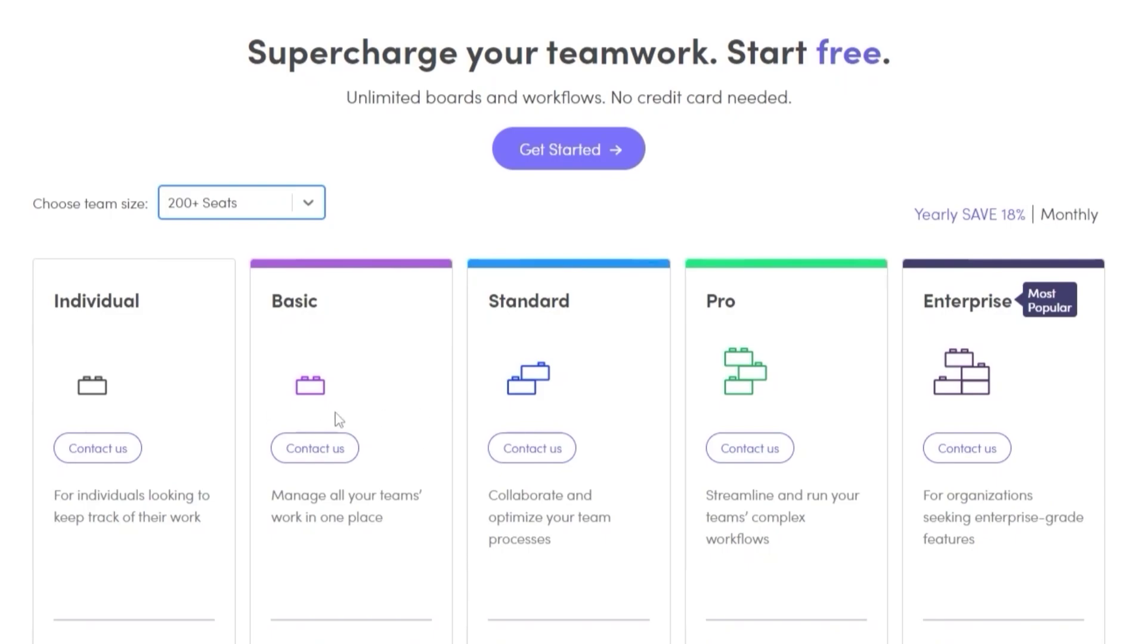
scroll(339, 420, down, 3)
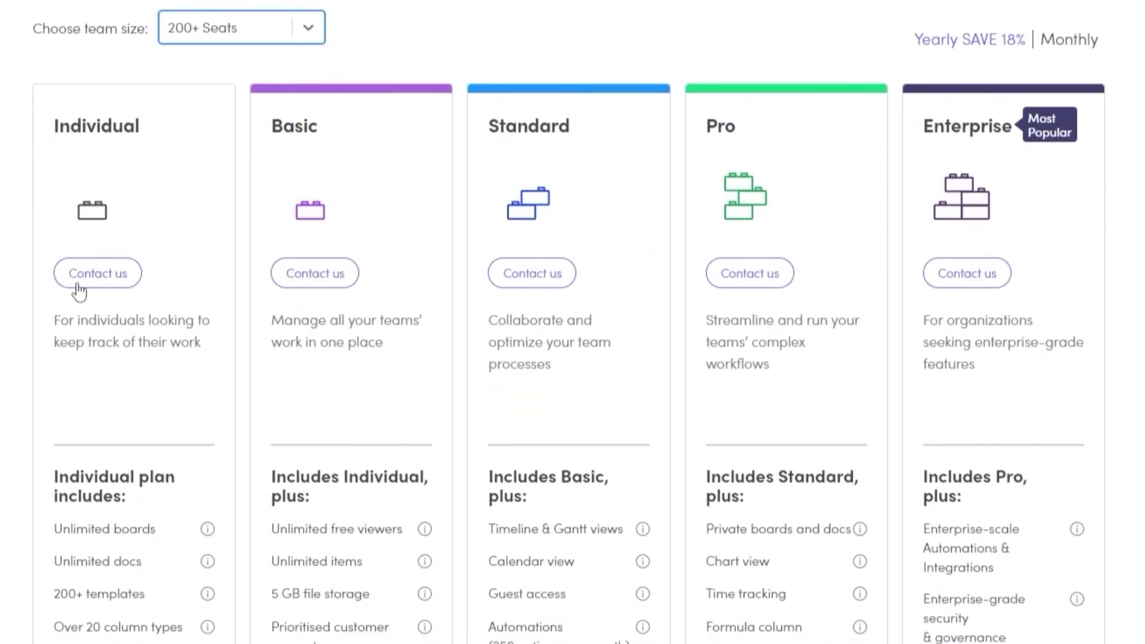
scroll(394, 393, up, 3)
- Set the team size to 3 seats and review what the Individual plan includes
click(302, 206)
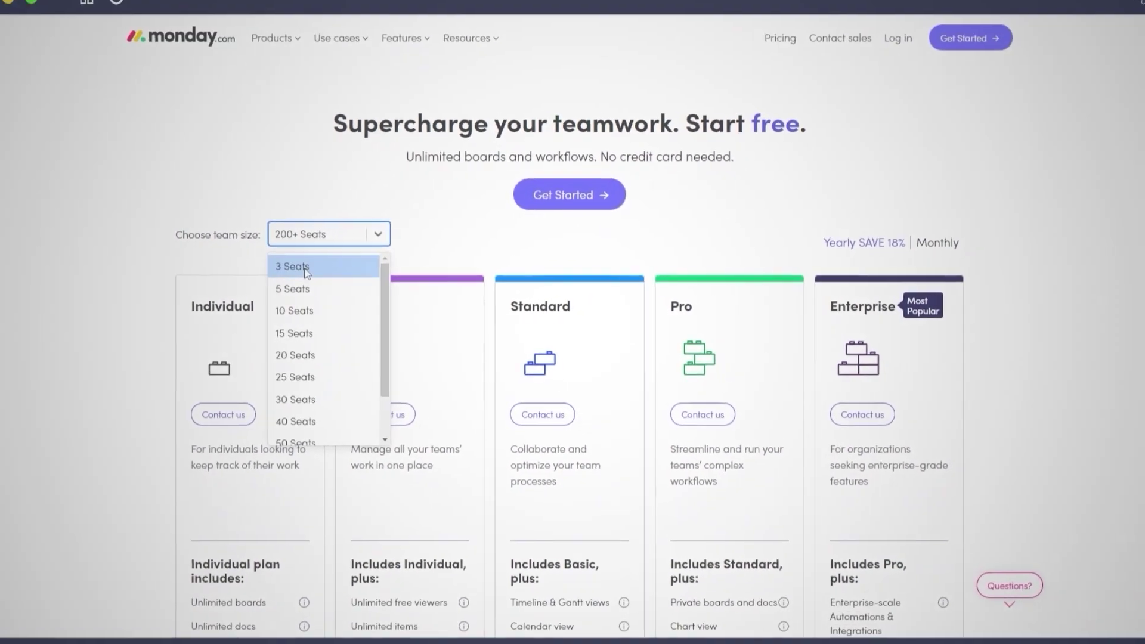
click(306, 268)
scroll(350, 319, down, 5)
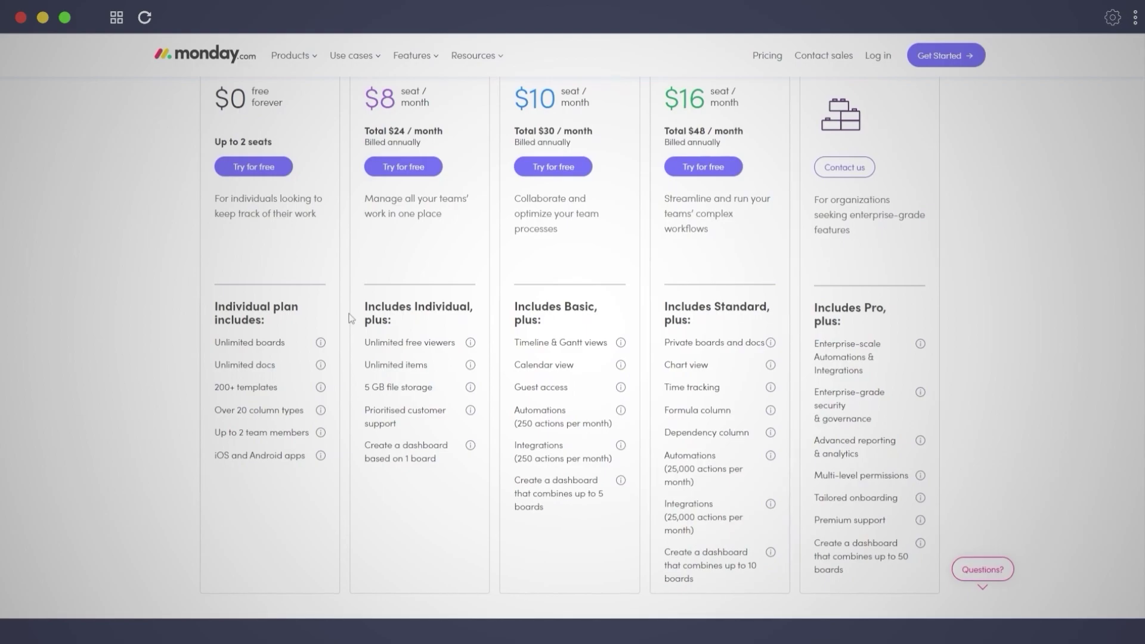
scroll(323, 253, up, 1)
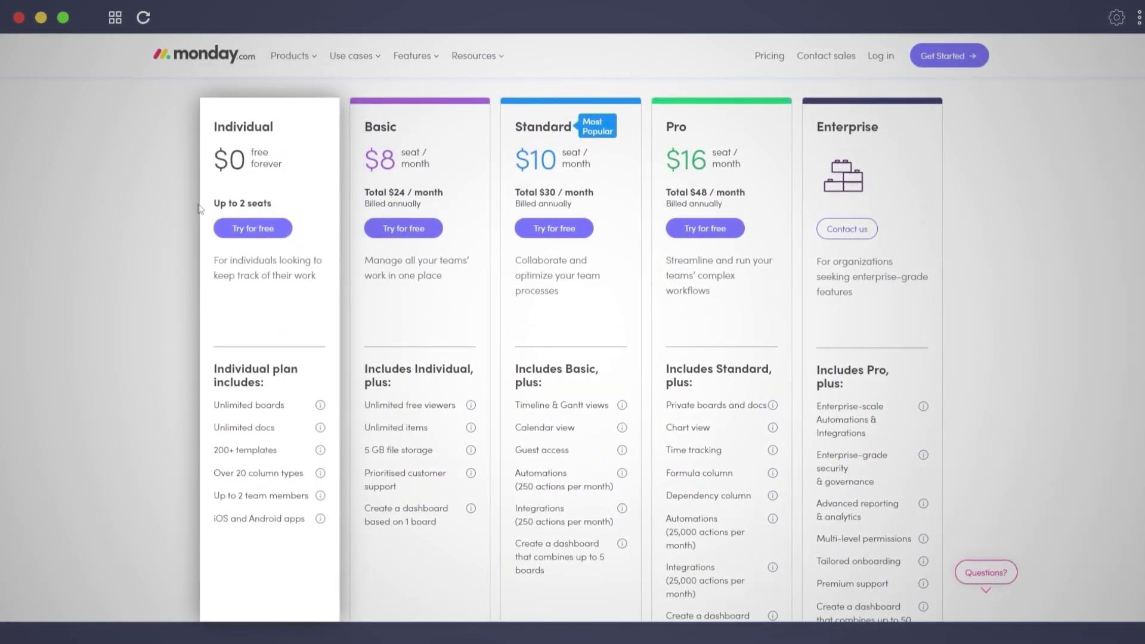
scroll(239, 316, down, 2)
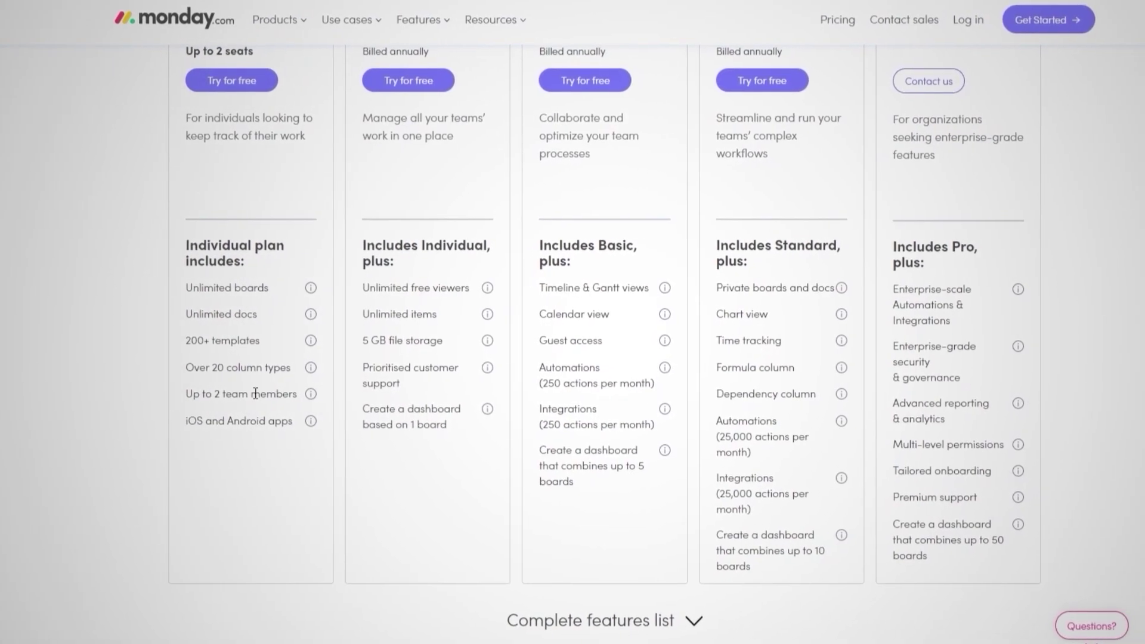
- Examine the Basic plan's price and included features, including its file storage
scroll(316, 396, up, 3)
scroll(418, 190, down, 2)
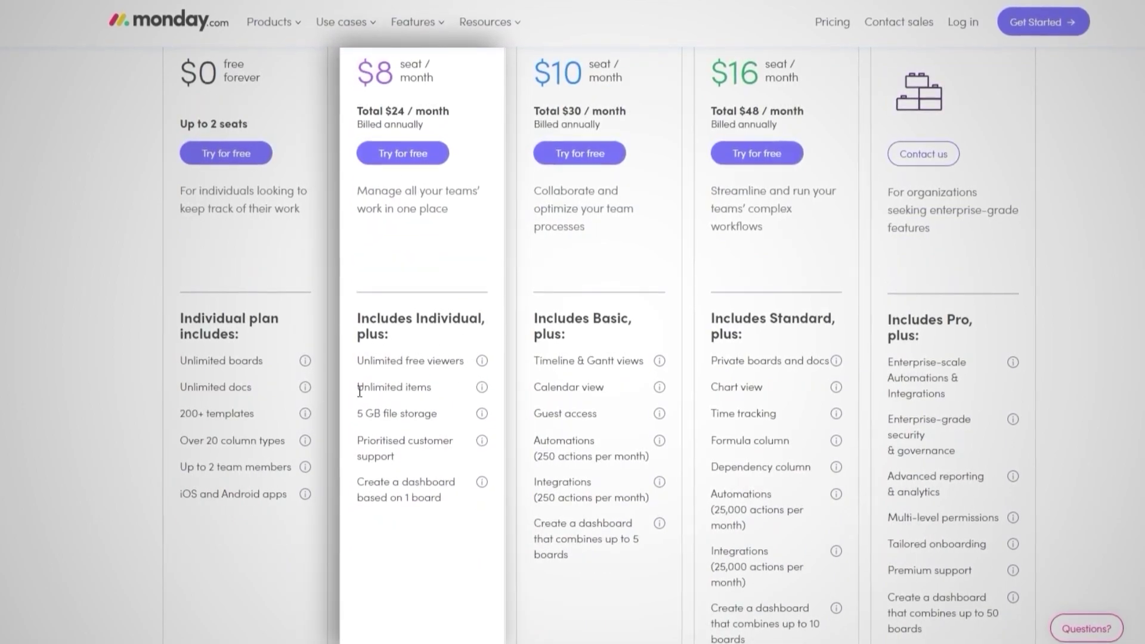
drag(358, 413, 450, 420)
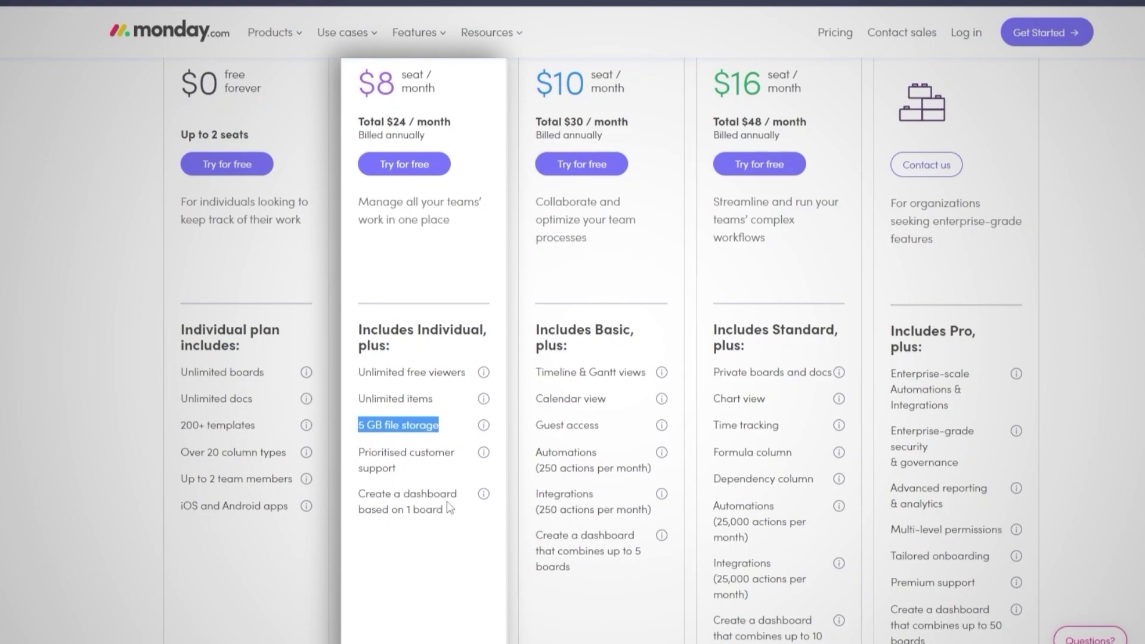
click(442, 518)
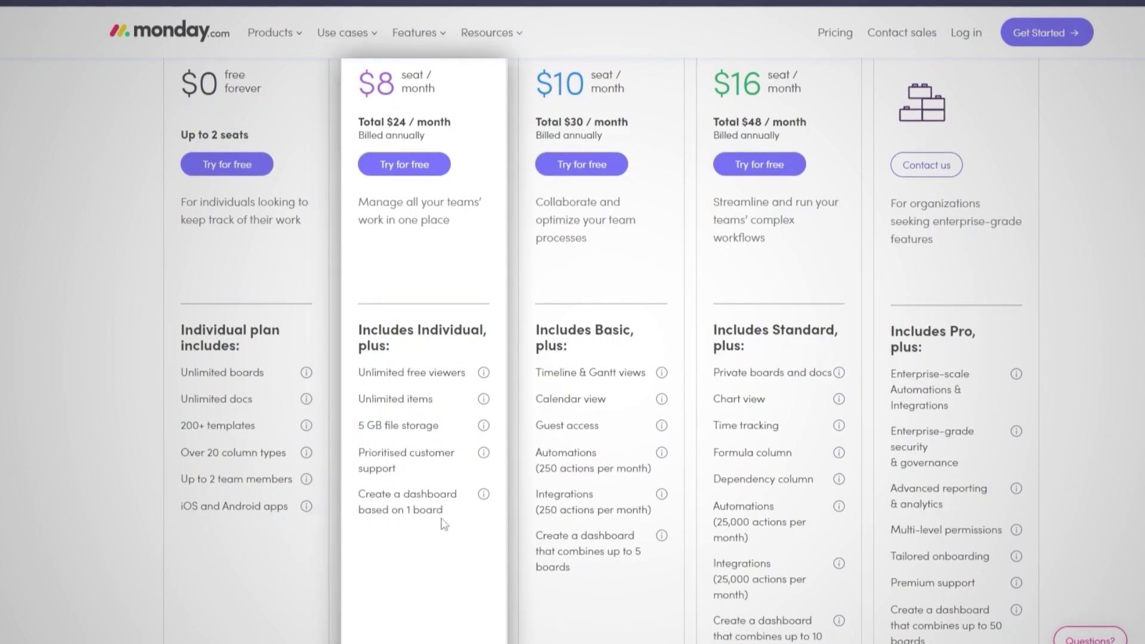
- Examine the Standard and Pro plans' prices and what each adds to the plan below it
scroll(524, 289, up, 2)
scroll(557, 401, down, 2)
scroll(550, 188, up, 1)
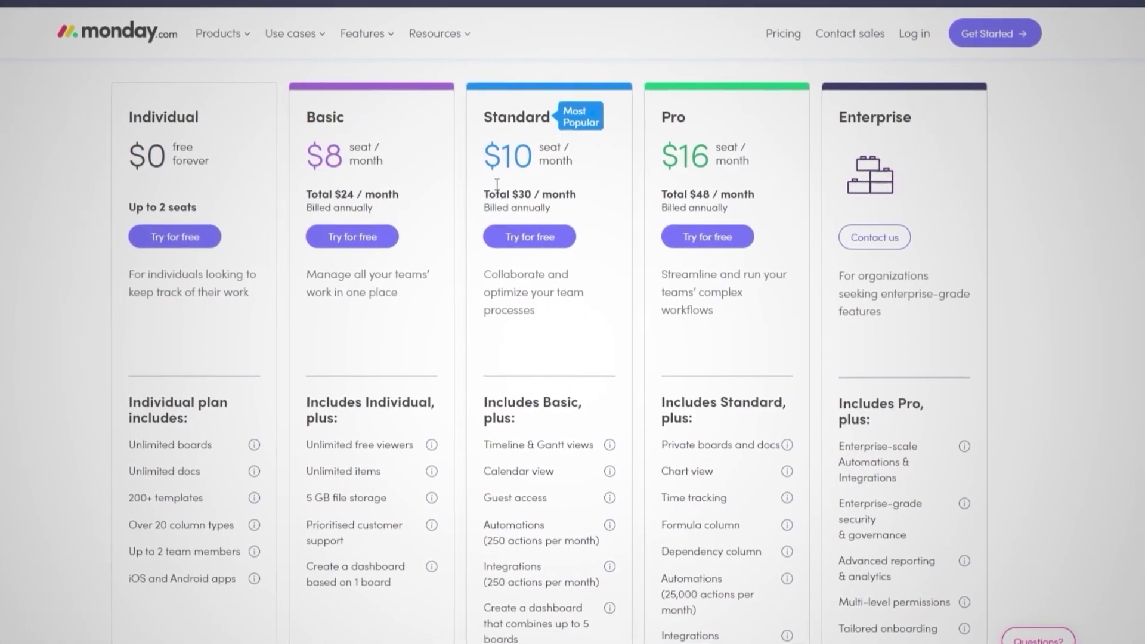
drag(484, 405, 517, 420)
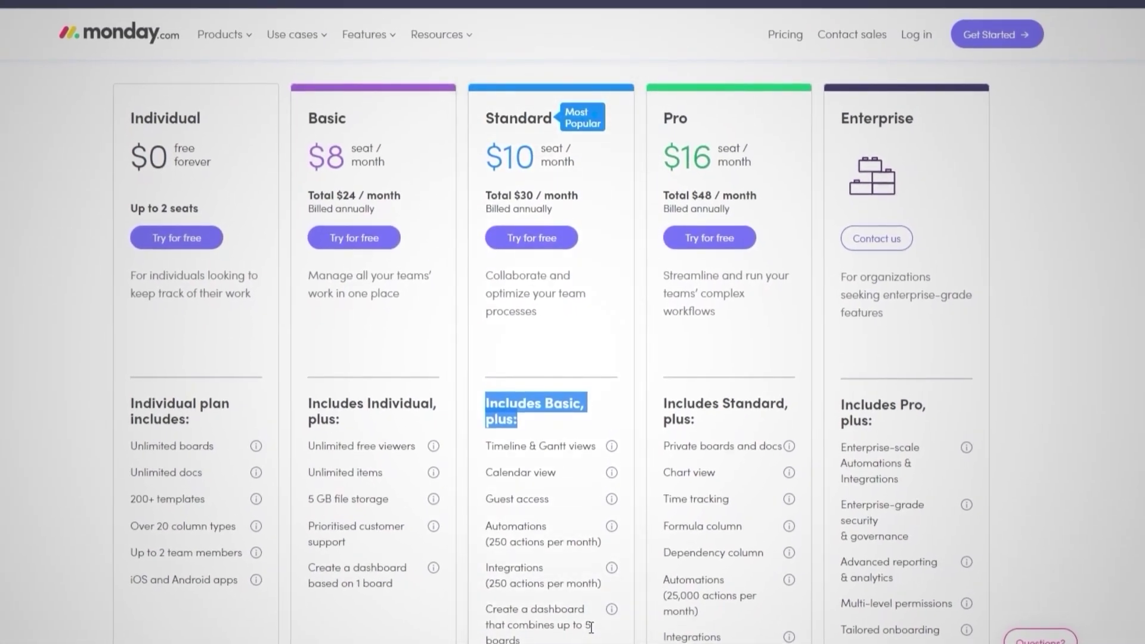
drag(664, 119, 681, 113)
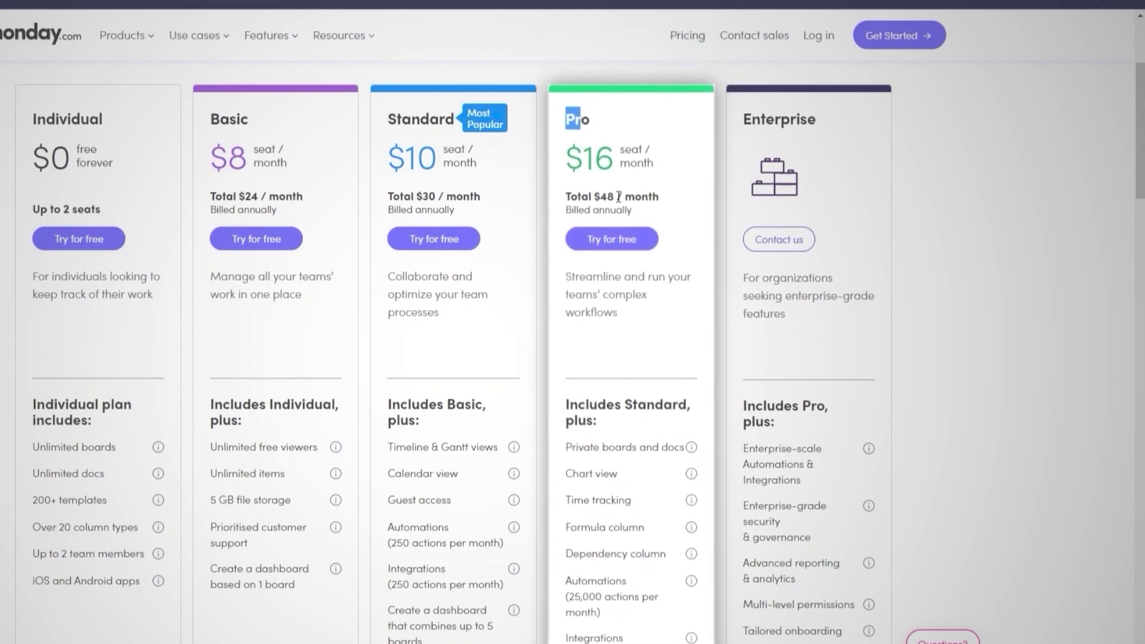
drag(565, 405, 614, 420)
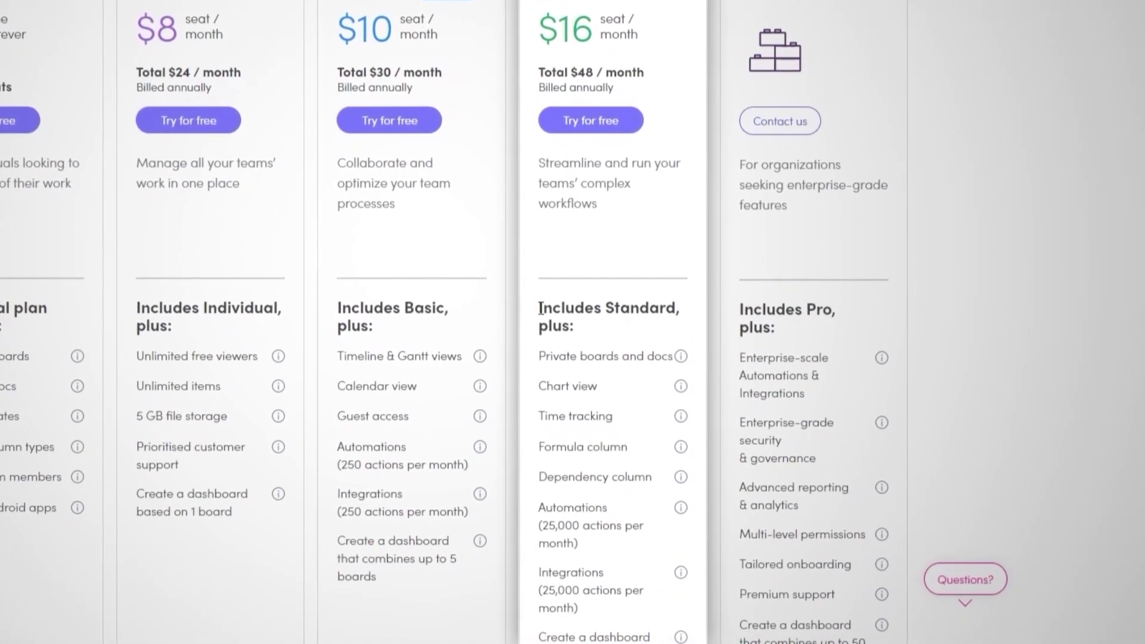
- Examine what the Pro plan adds, including its integrations and dashboard allowance, and what the Enterprise plan offers beyond it
drag(647, 326, 540, 308)
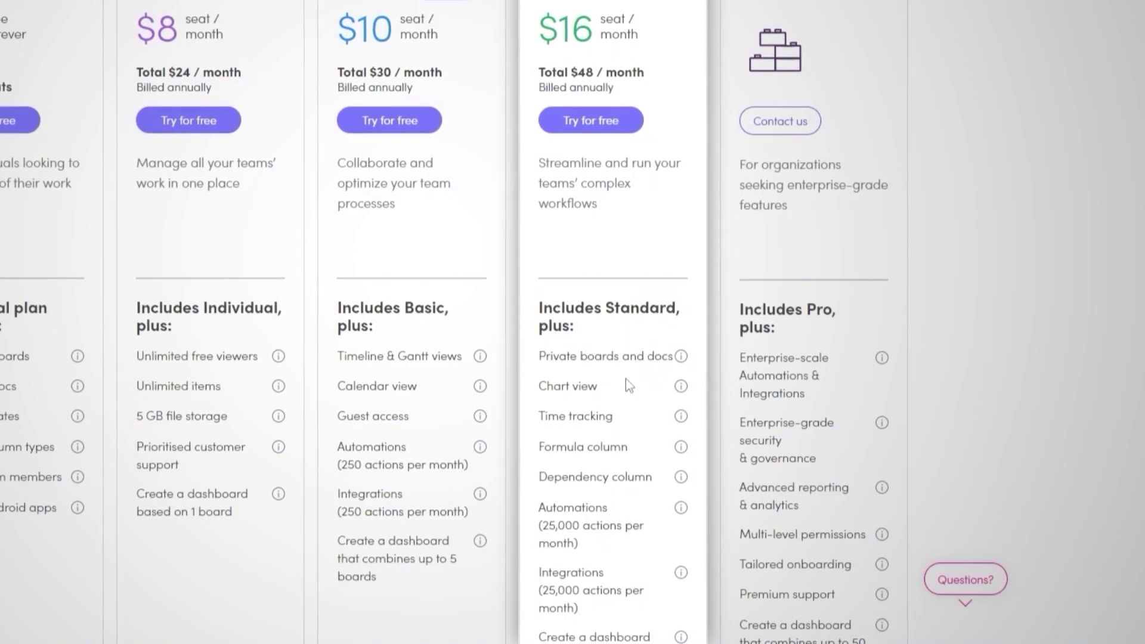
drag(539, 387, 579, 387)
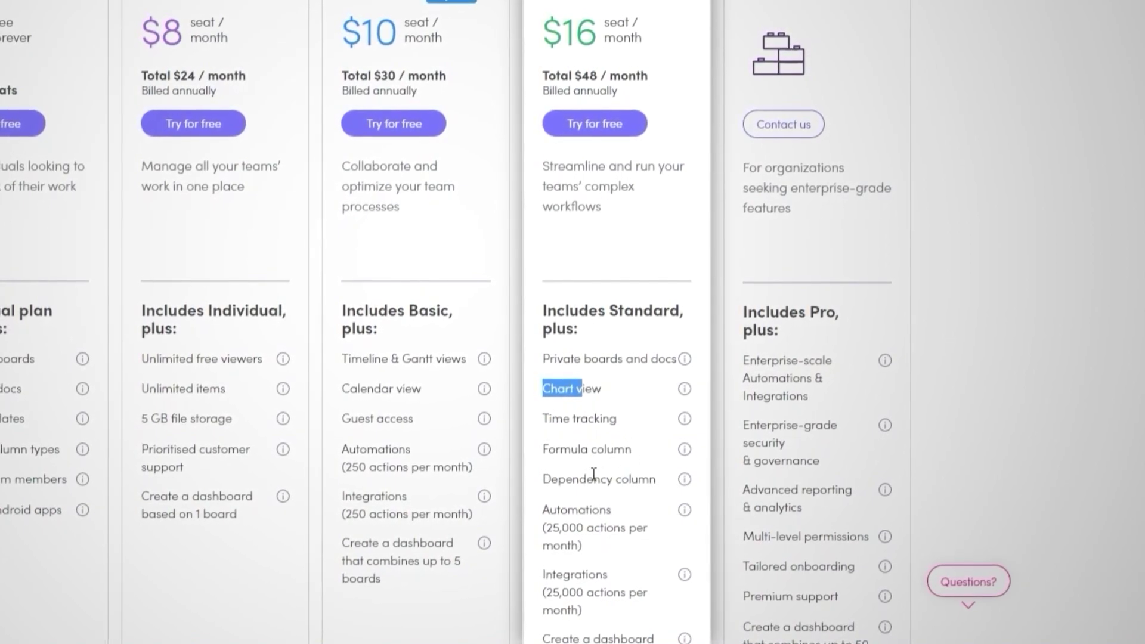
drag(542, 479, 650, 479)
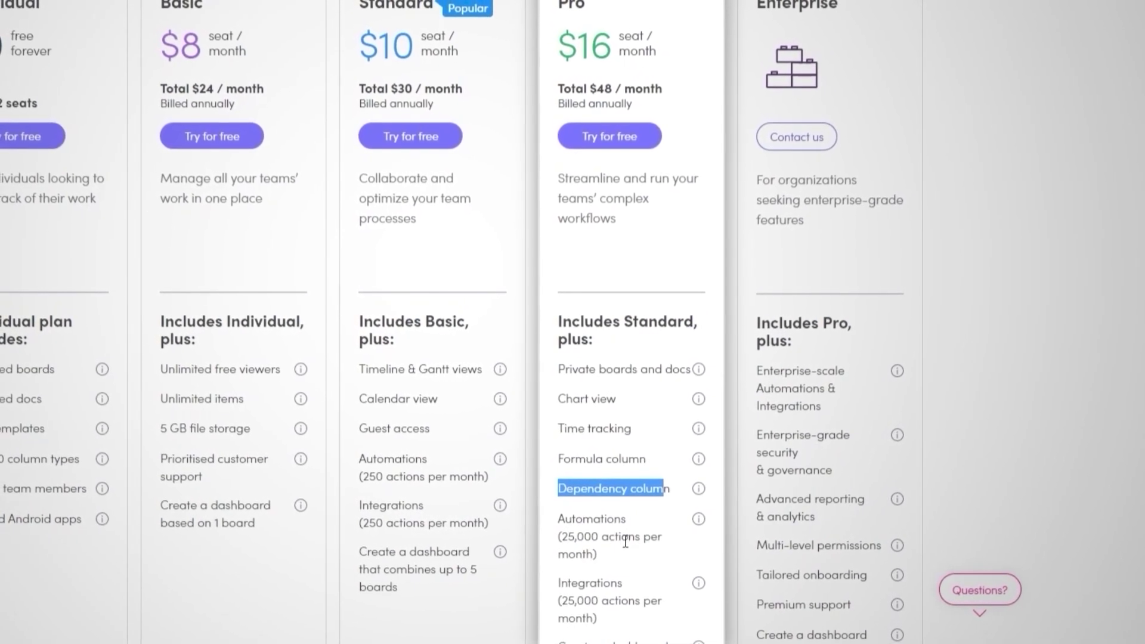
drag(559, 583, 650, 626)
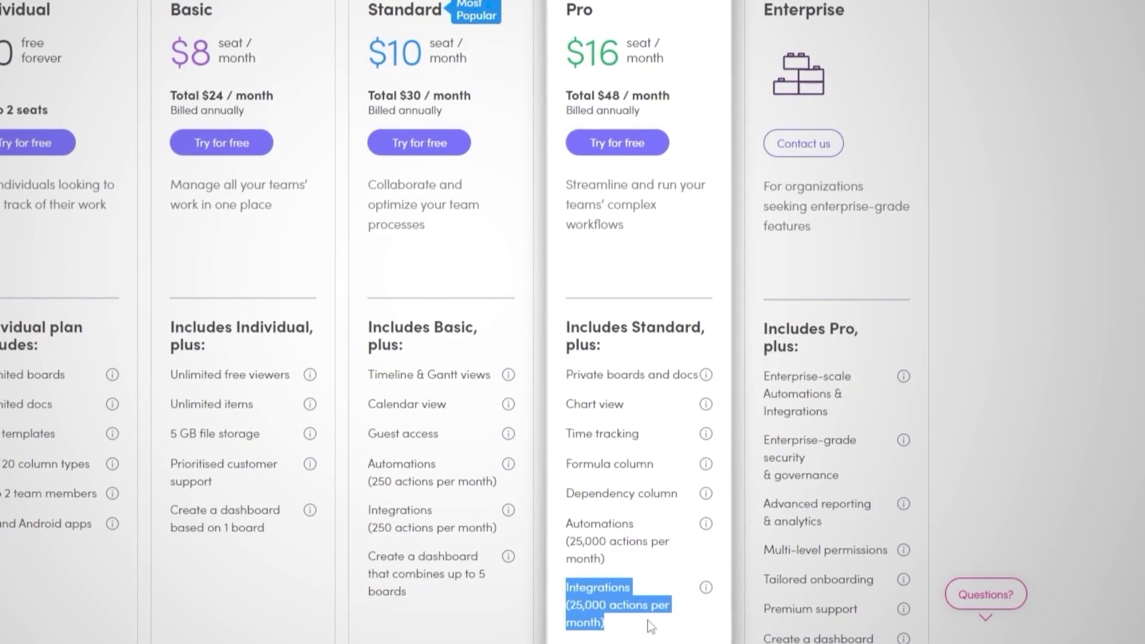
scroll(650, 626, down, 5)
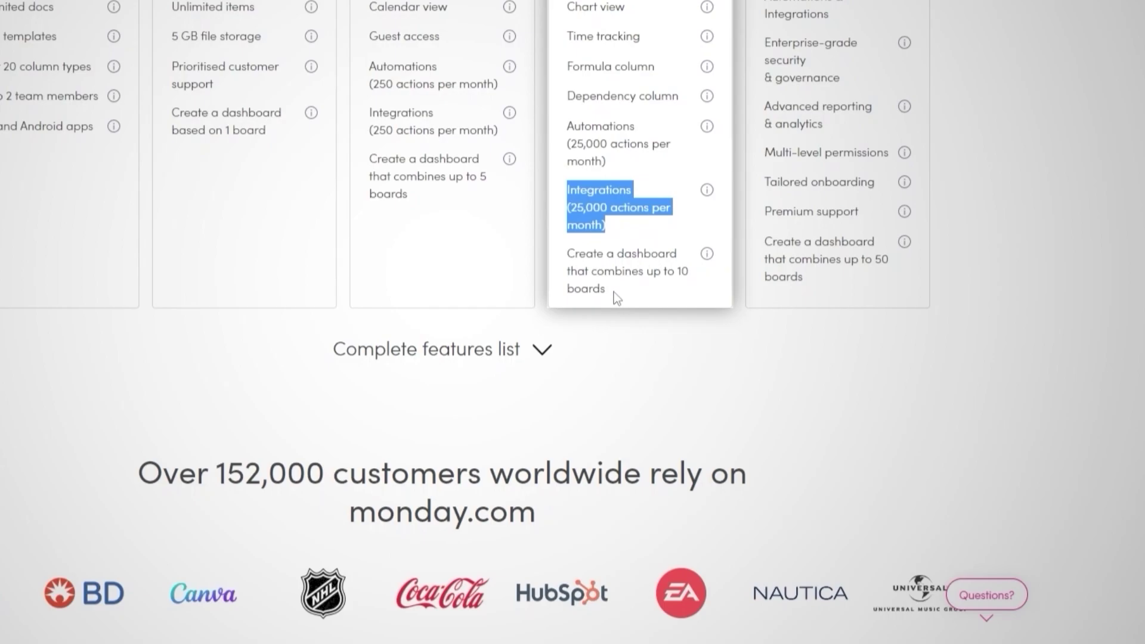
click(744, 122)
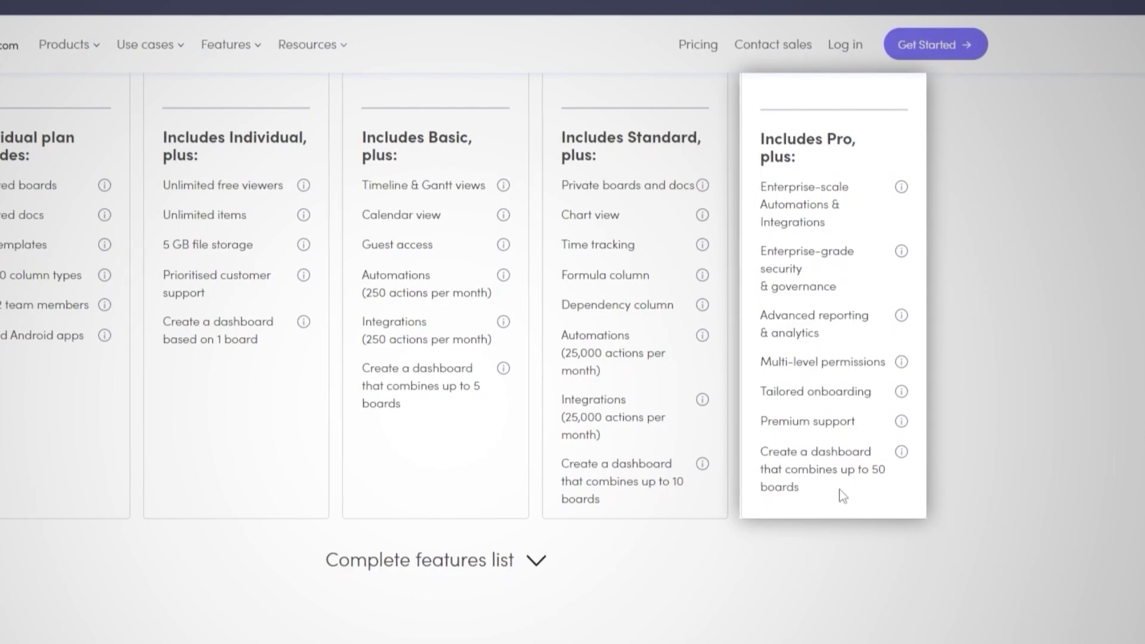
- Start the sign-up for a monday.com account from the pricing page
scroll(870, 389, up, 7)
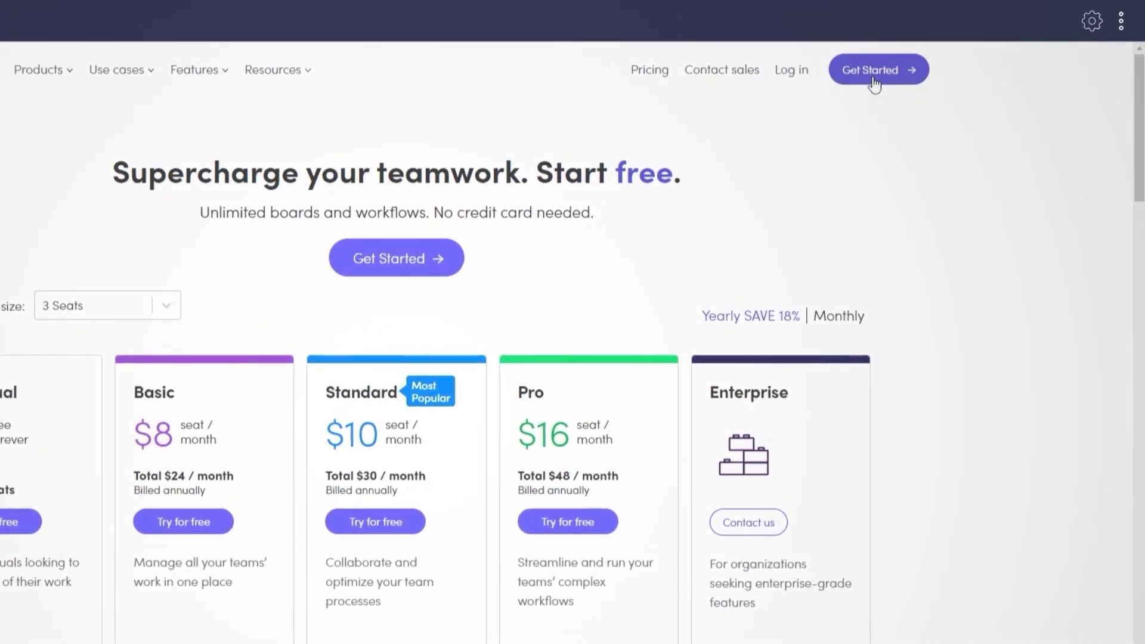
click(874, 83)
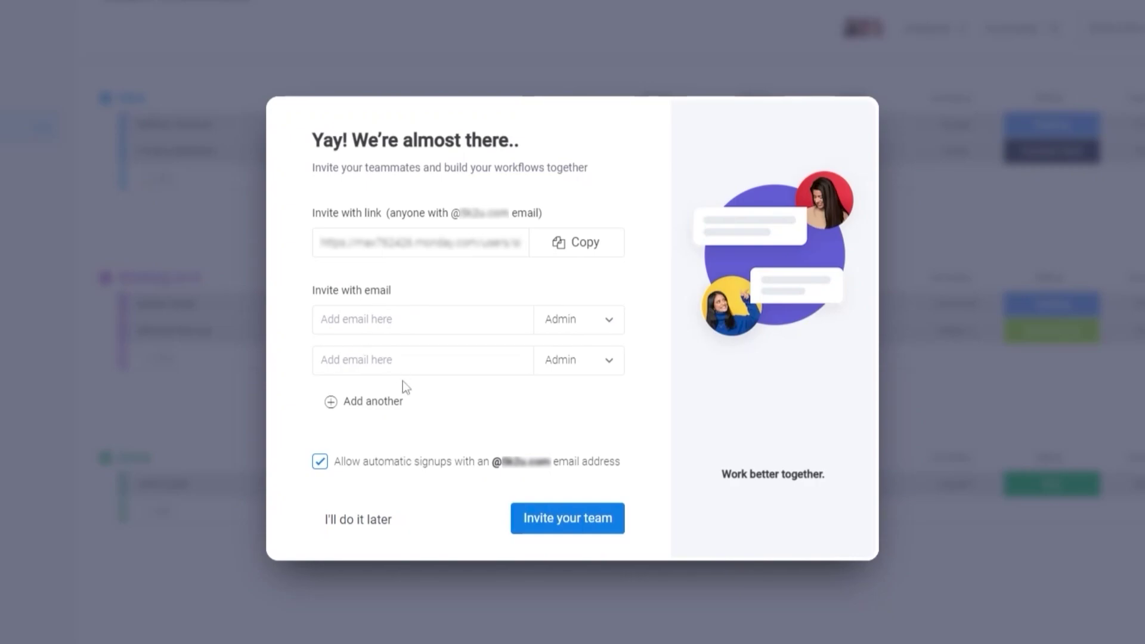
- Set the role of both email invitees to Member and skip inviting teammates
click(610, 320)
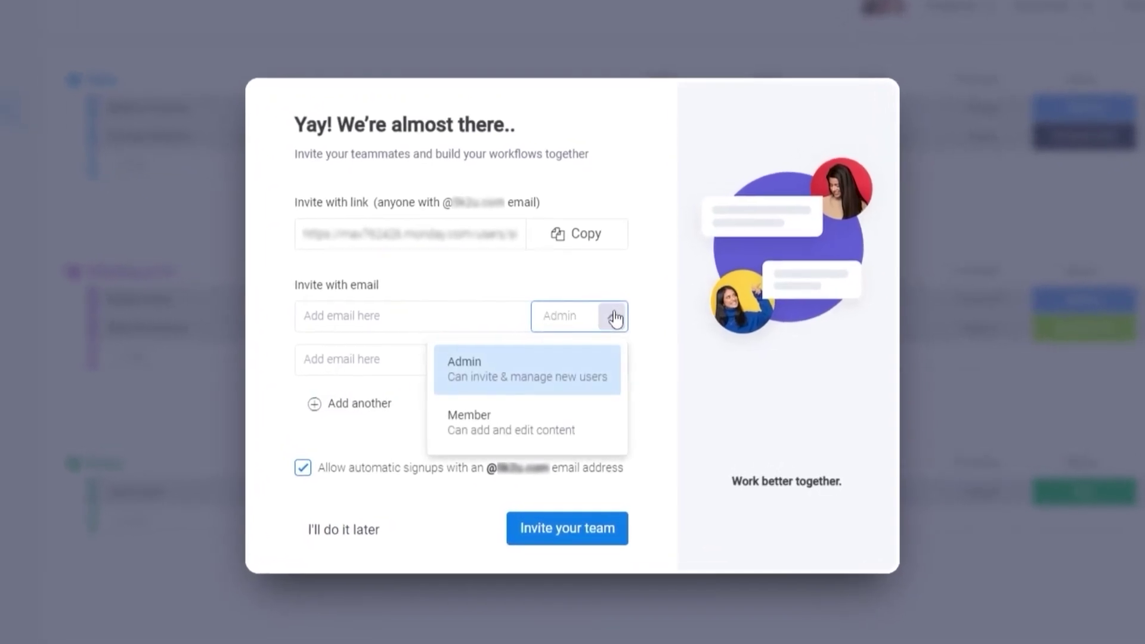
click(542, 434)
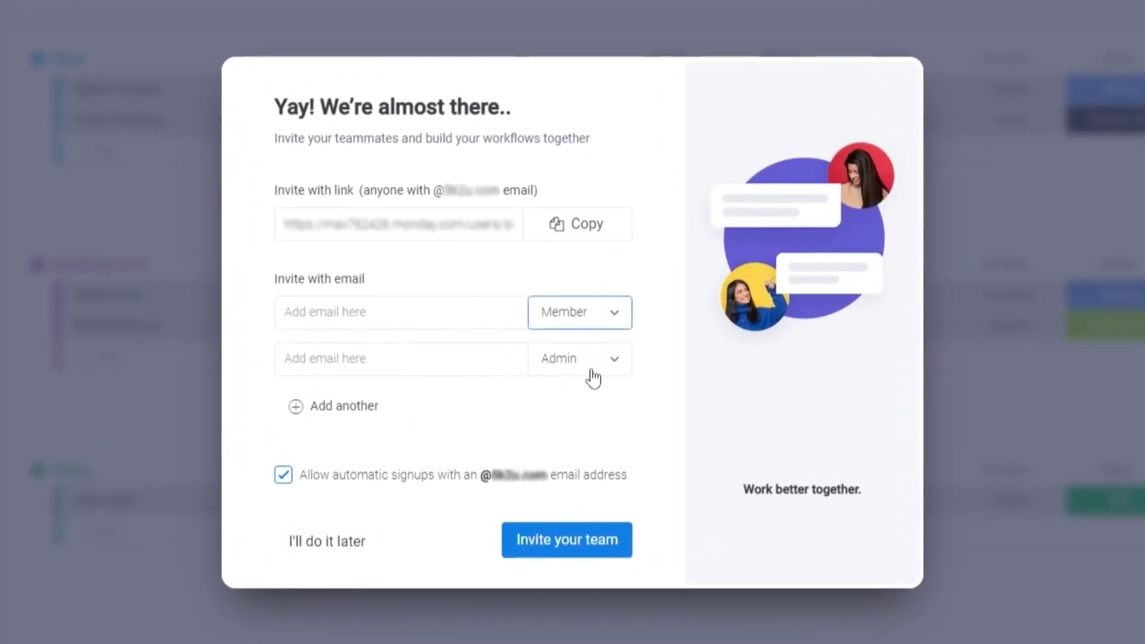
click(617, 360)
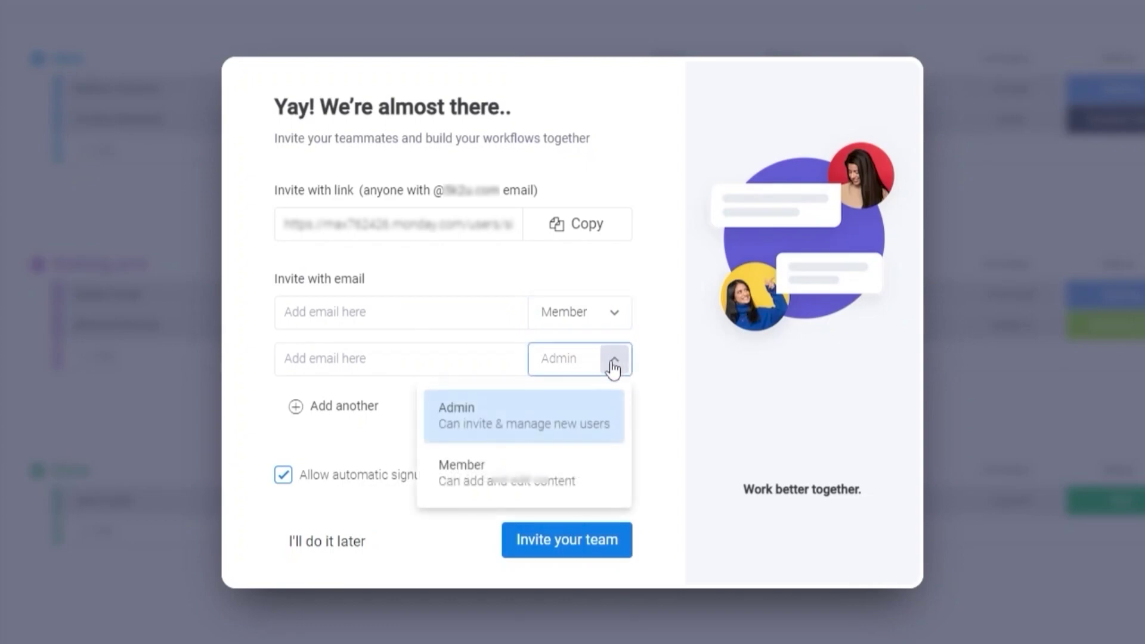
click(599, 465)
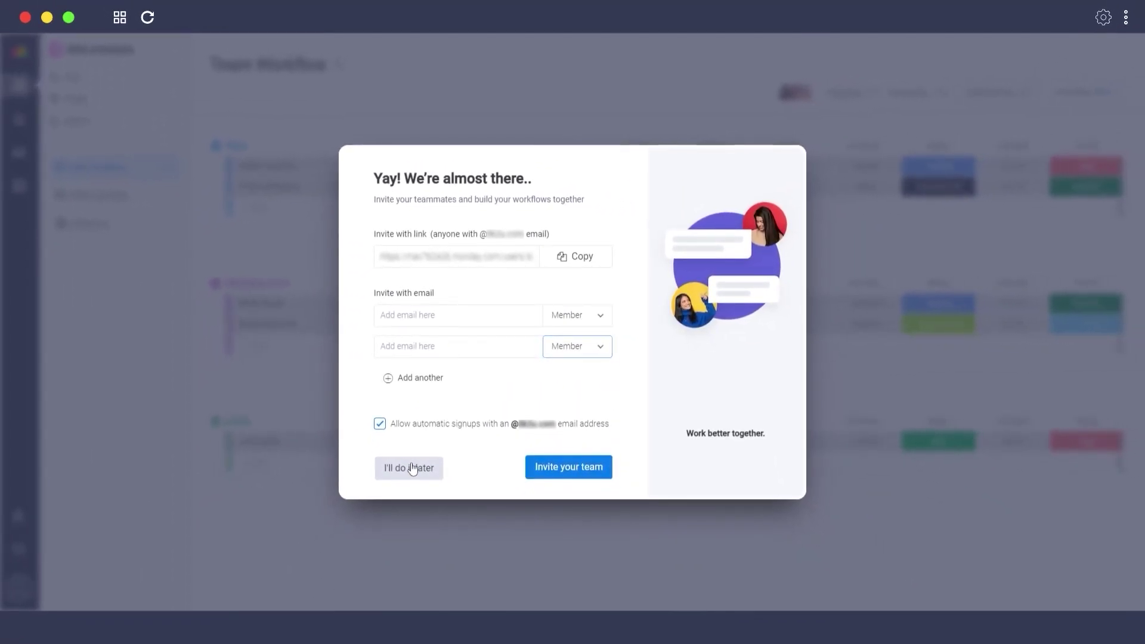
click(409, 468)
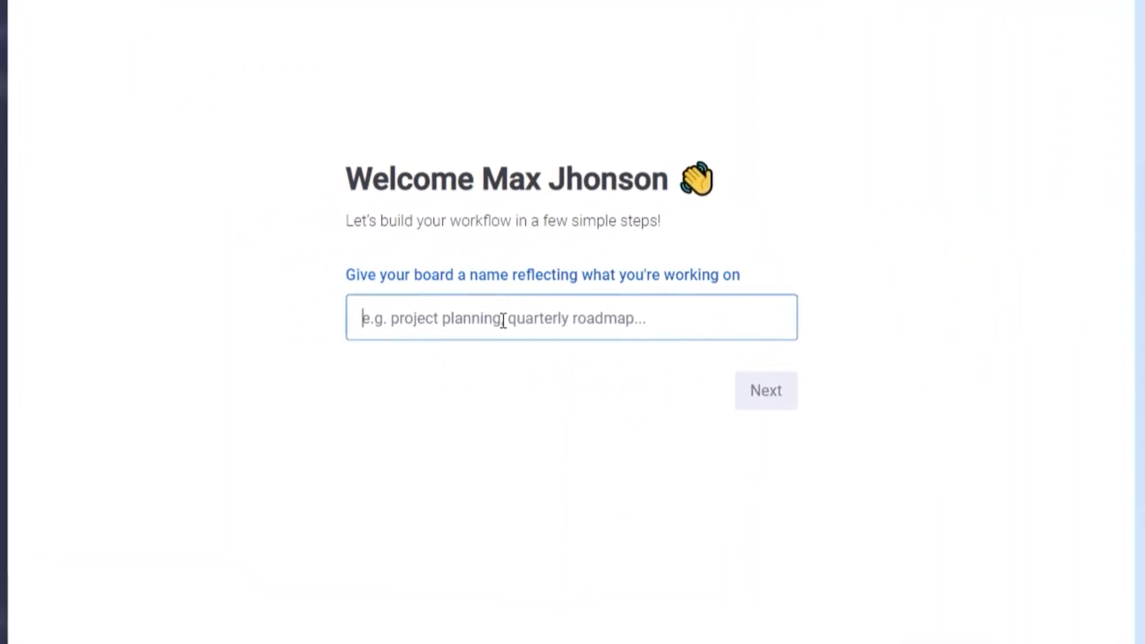
- Name the board Website Development and continue the setup
text(Website)
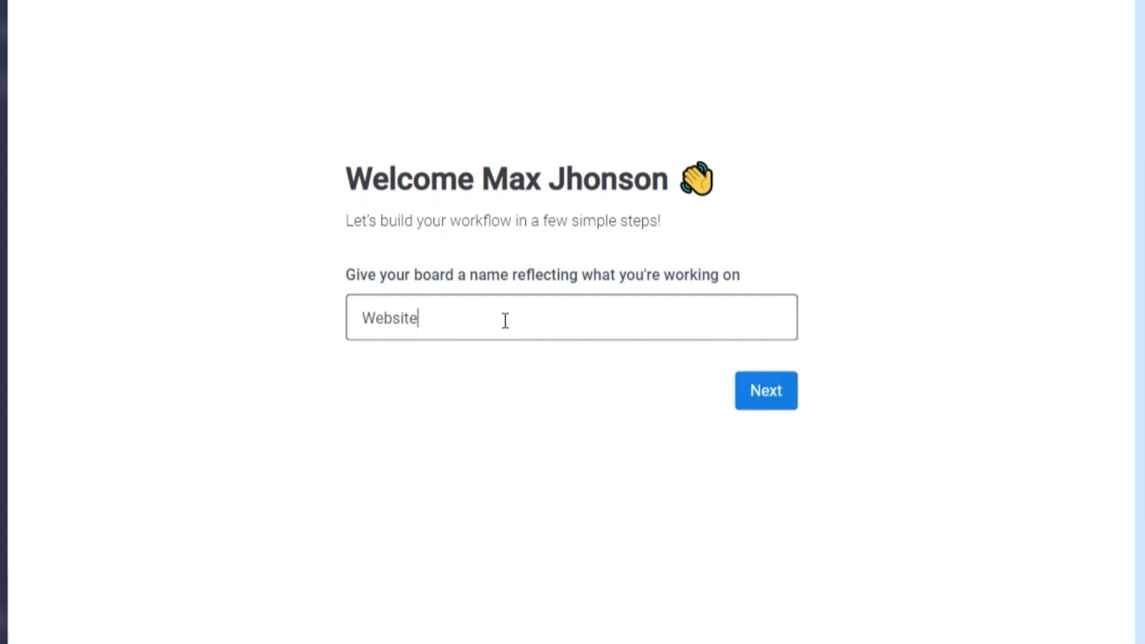
click(766, 391)
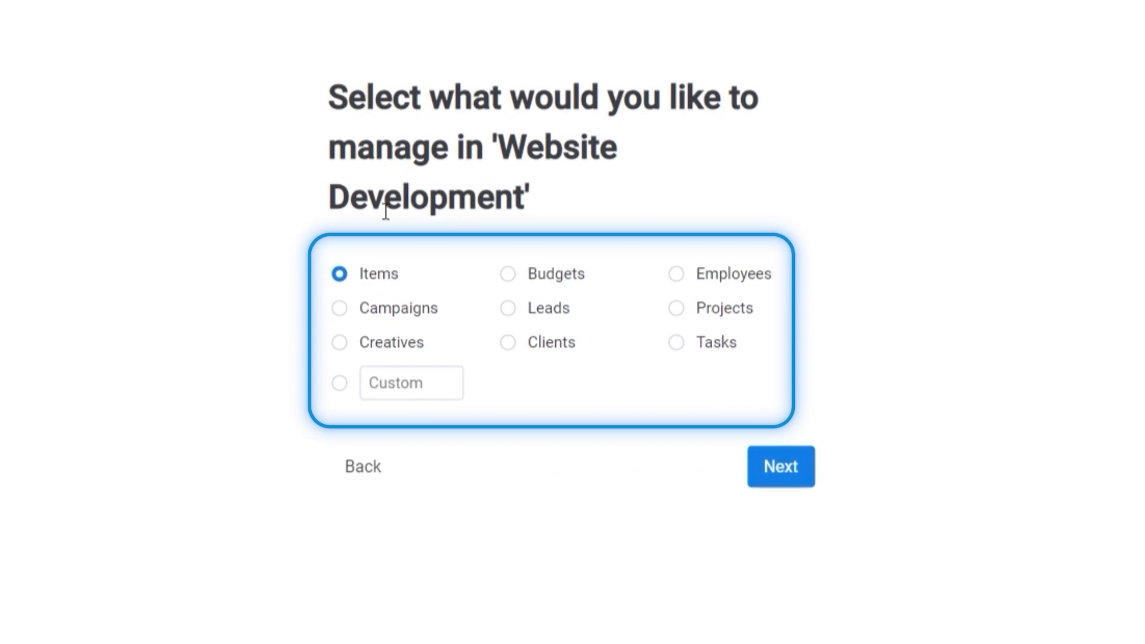
- Try several options for what the board manages, settle on Items and continue
click(556, 317)
click(561, 352)
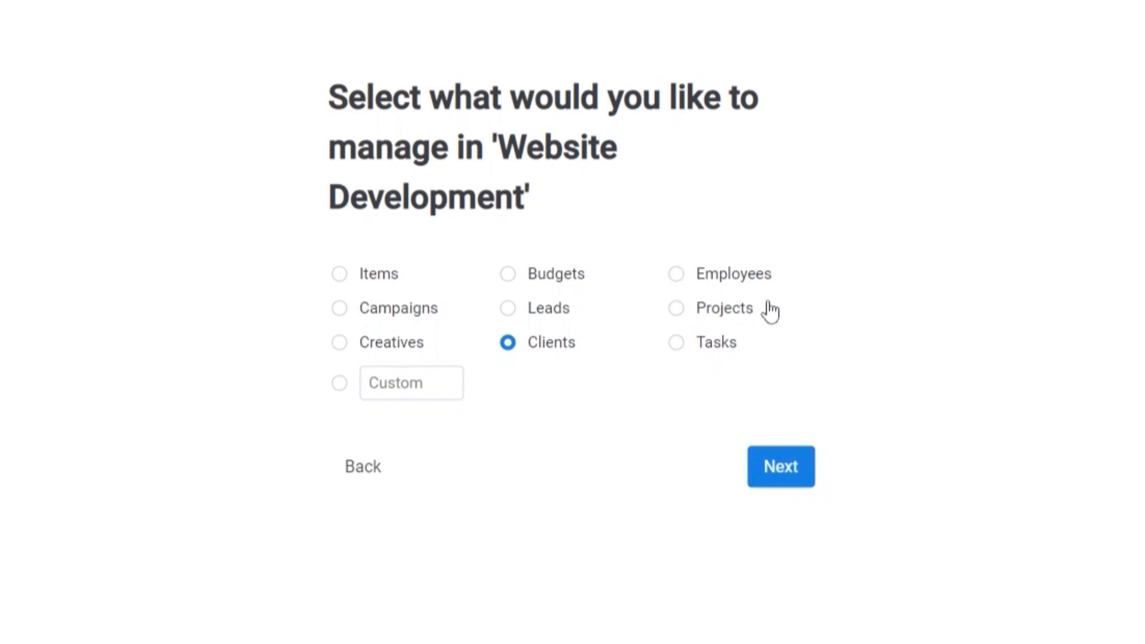
click(391, 287)
click(394, 382)
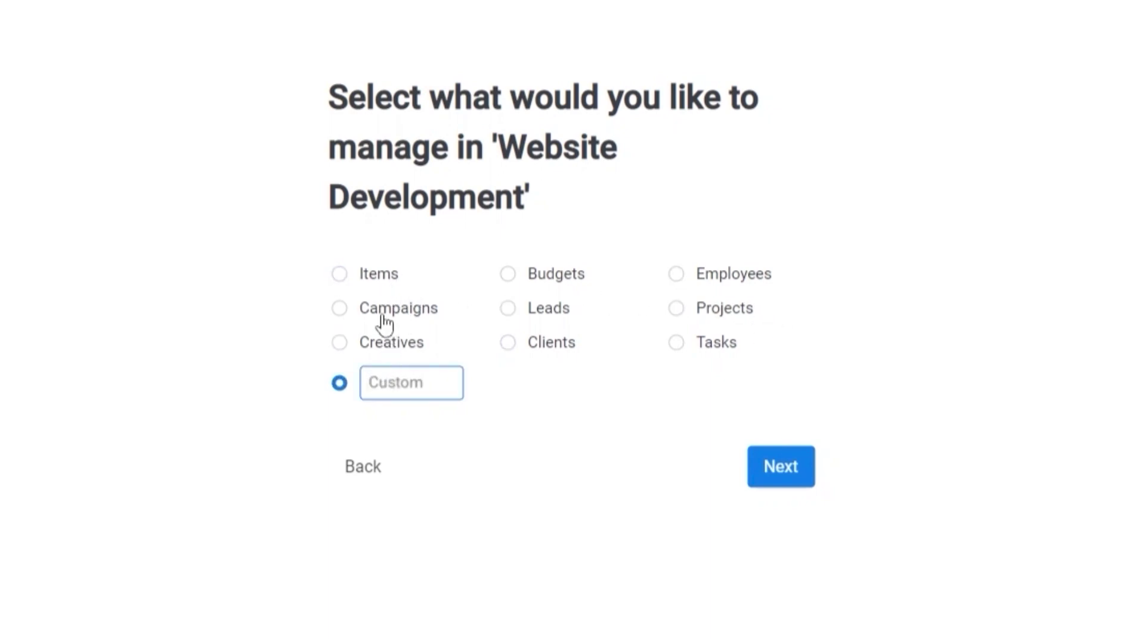
click(385, 285)
click(678, 343)
click(391, 281)
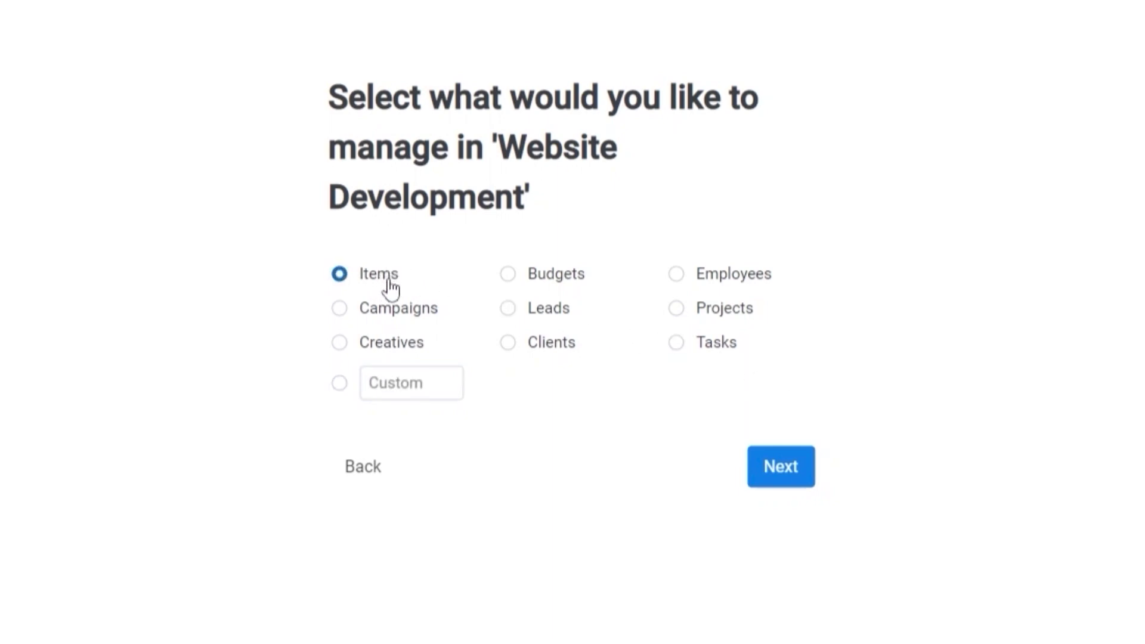
click(775, 471)
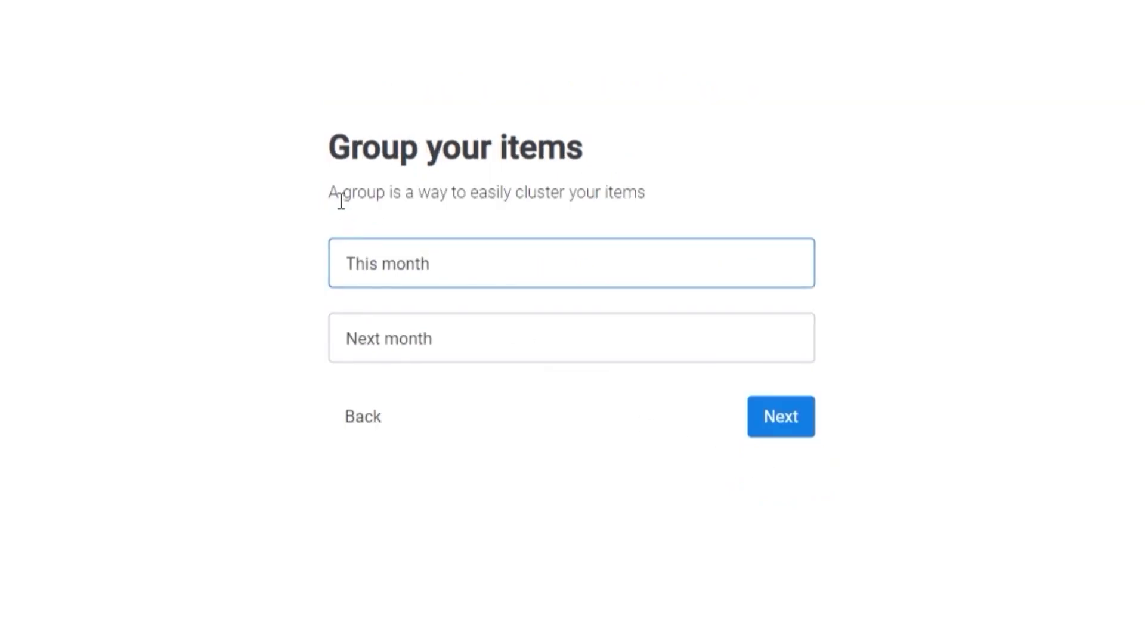
- Replace the first group's name with To Do
drag(326, 199, 644, 205)
key(Tab)
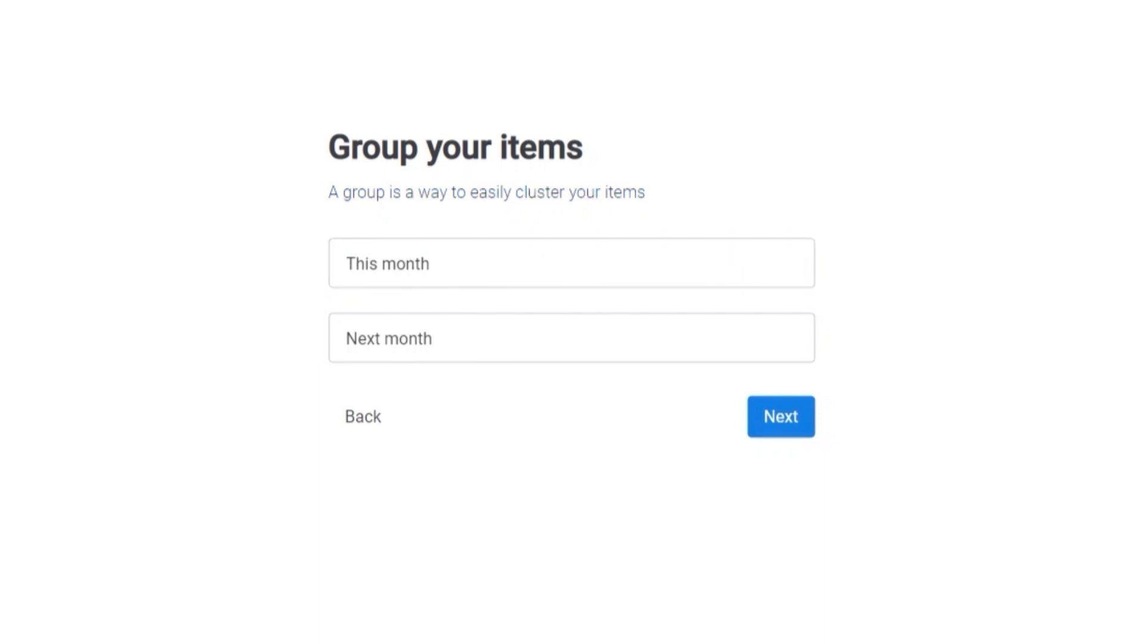
click(633, 250)
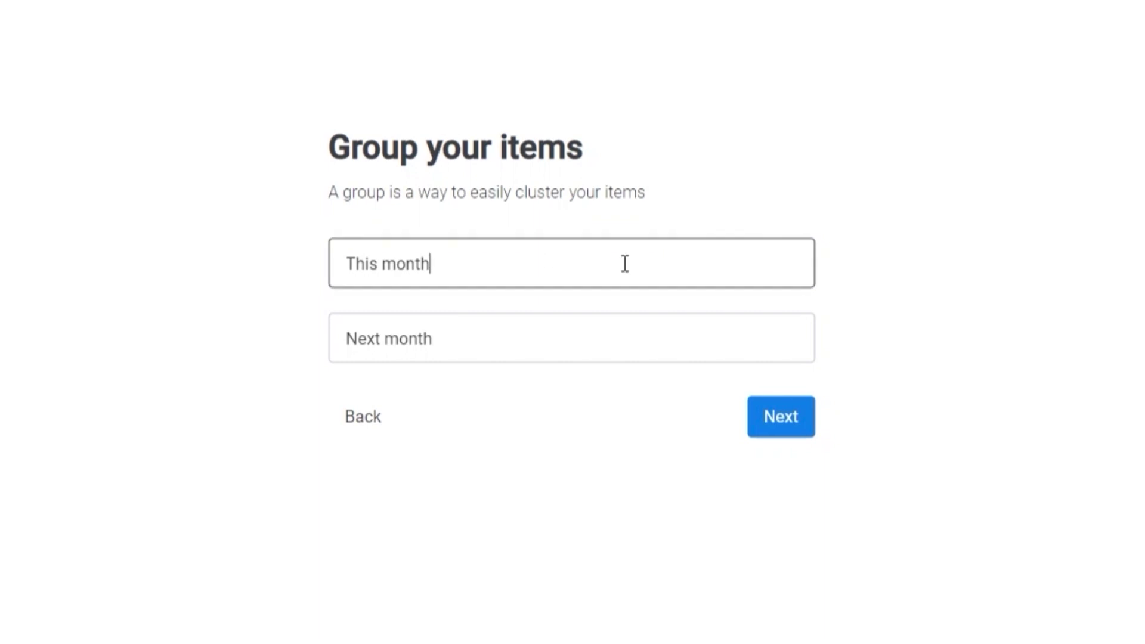
key(ctrl+a)
text(Tas)
key(BackSpace)
key(BackSpace)
key(BackSpace)
text(To Do)
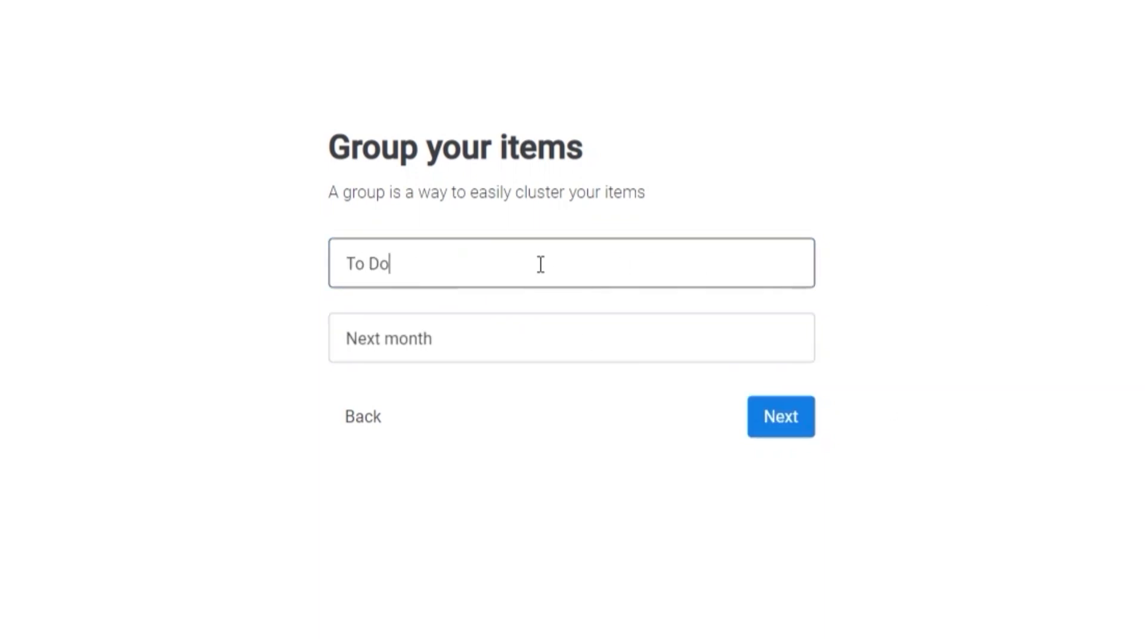
- Replace the second group's name with Finished and continue to naming the items
drag(496, 327, 332, 332)
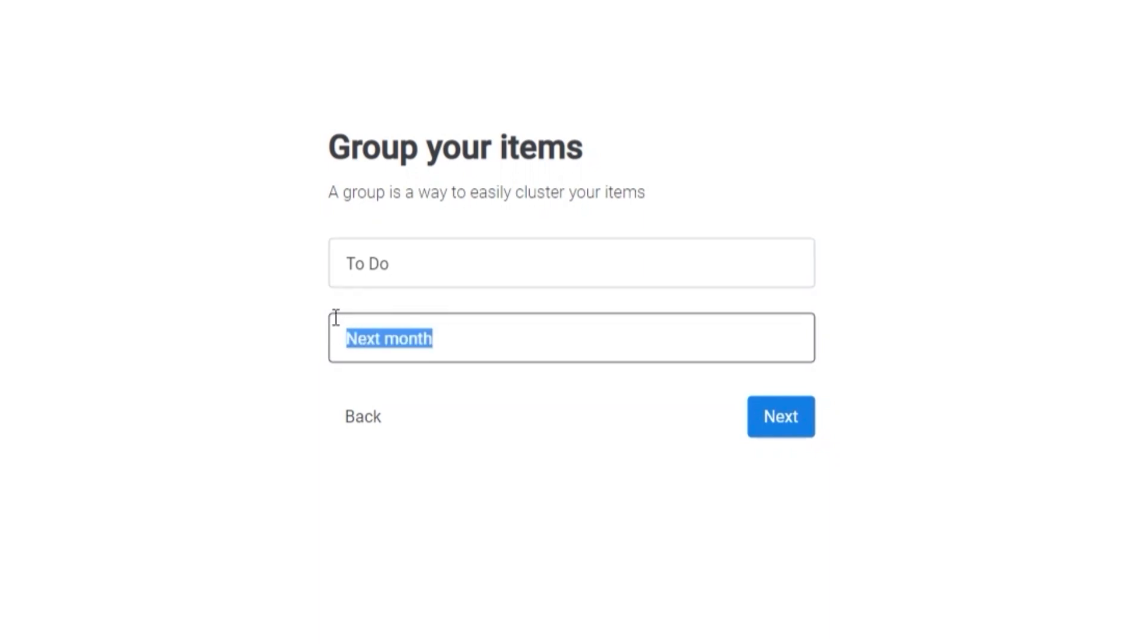
text(Don)
key(BackSpace)
key(BackSpace)
key(BackSpace)
text(Finished)
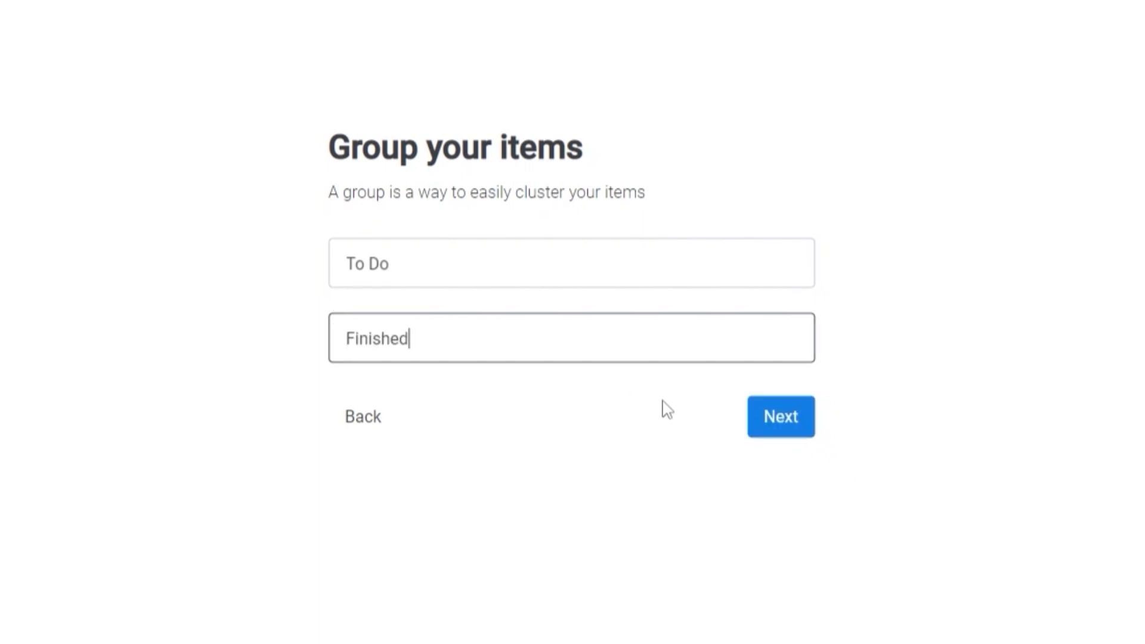
click(778, 419)
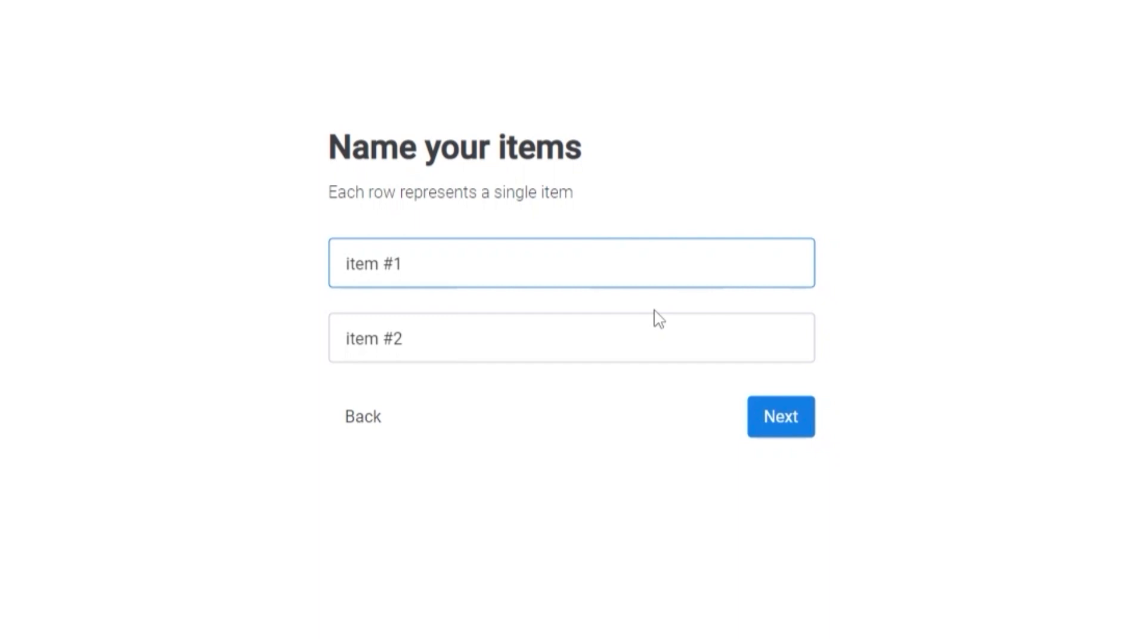
- Name the two items Come Up With a Color Format and Design UI, and continue
drag(401, 263, 329, 265)
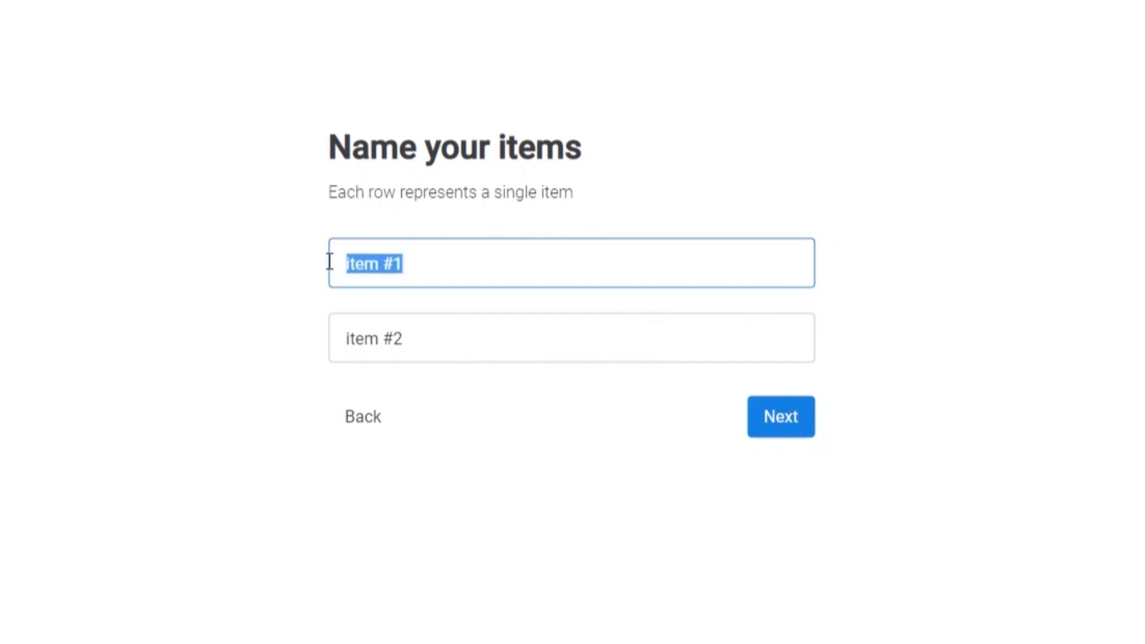
text(Design)
text( Colot)
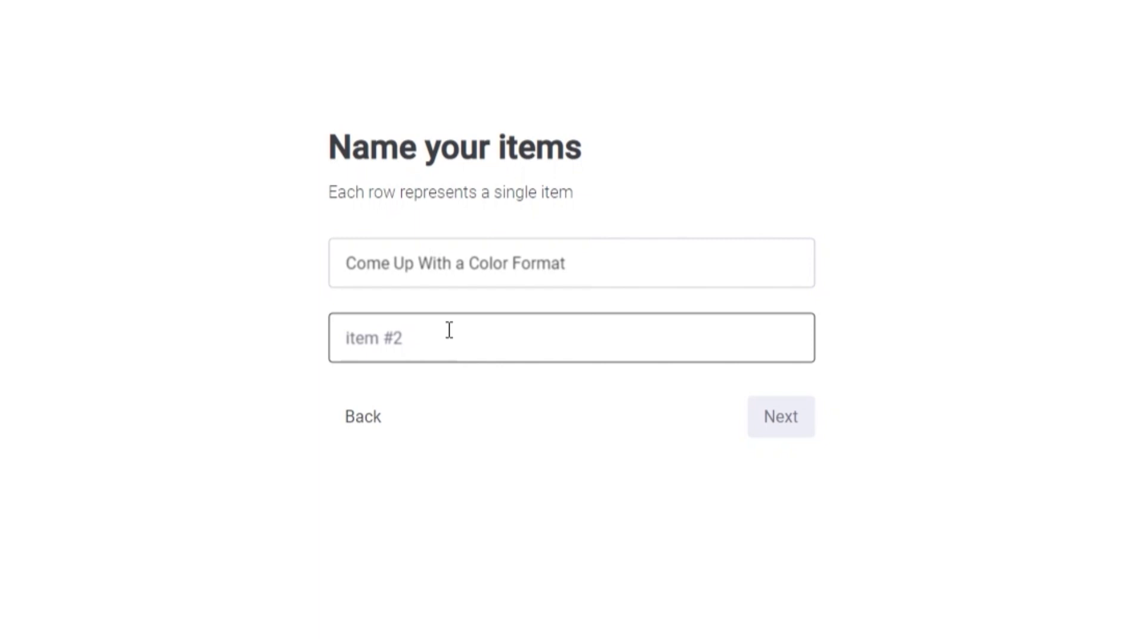
text(Design UI)
click(768, 428)
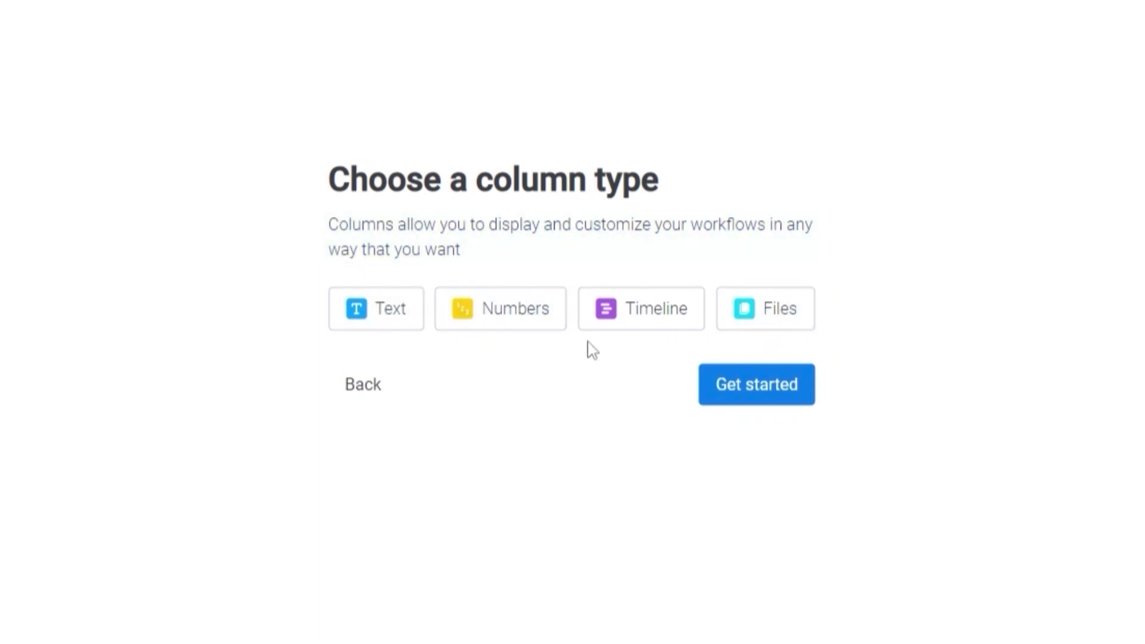
- Finish the board setup without choosing an extra column type and dismiss the Learn & Get Inspired pop-up
click(726, 405)
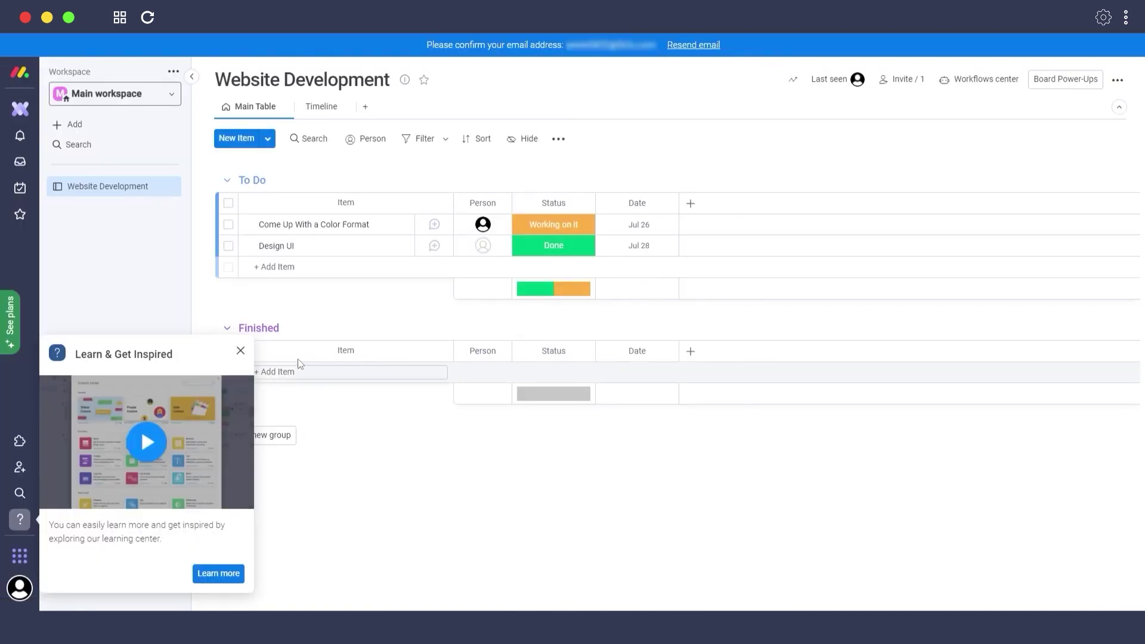
click(240, 353)
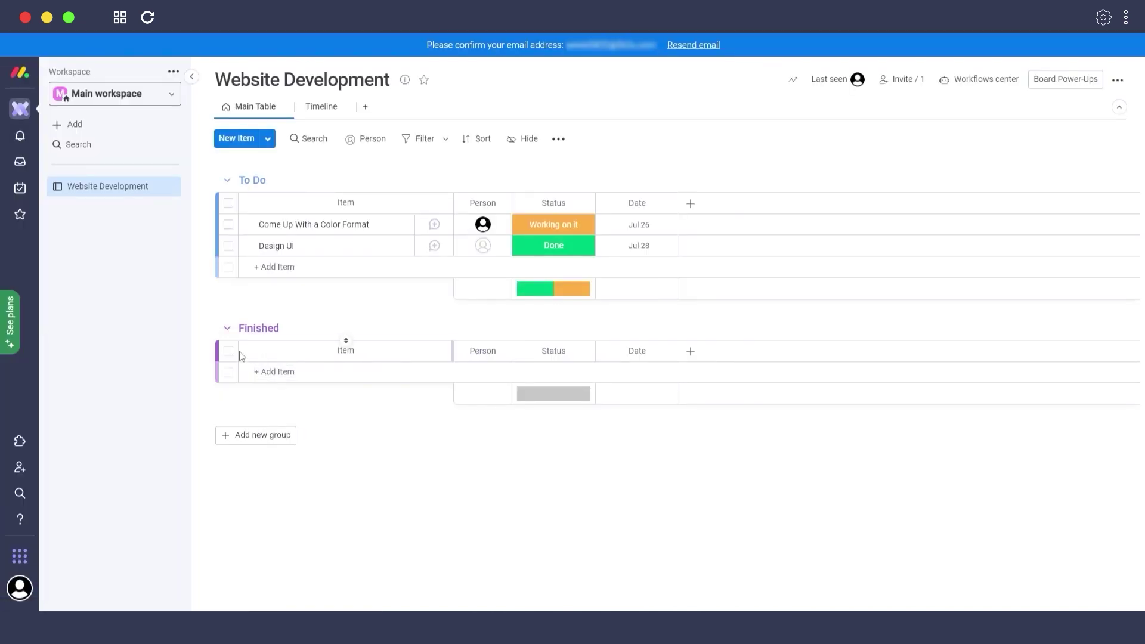
mouse_move(208, 338)
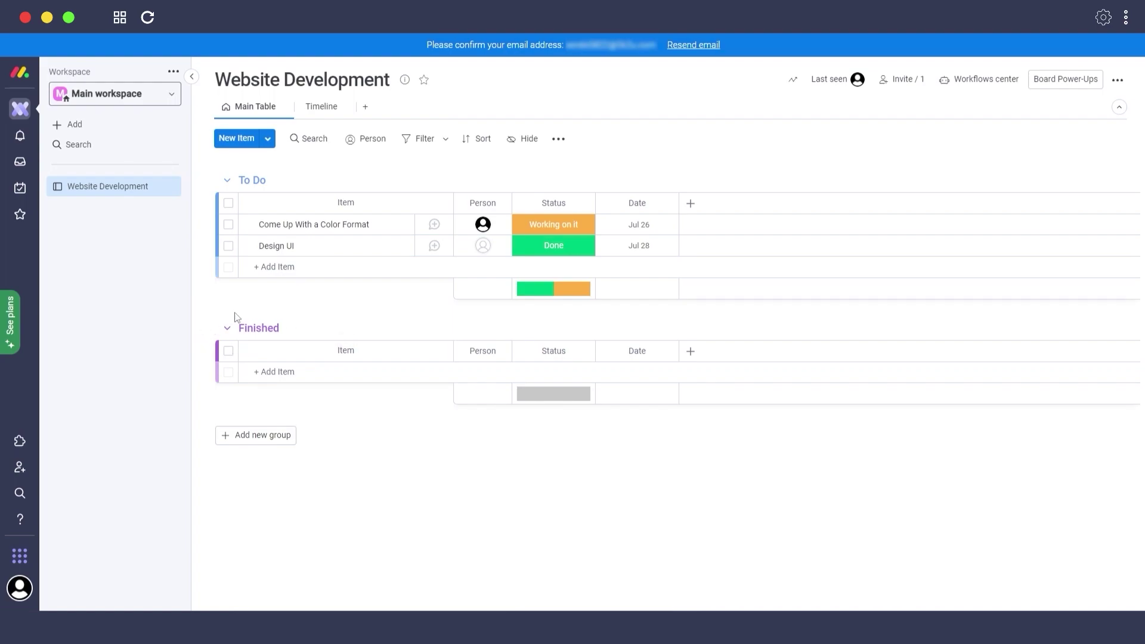
- Open the home page and look over its inbox, recent boards, workspaces and profile checklist
click(20, 72)
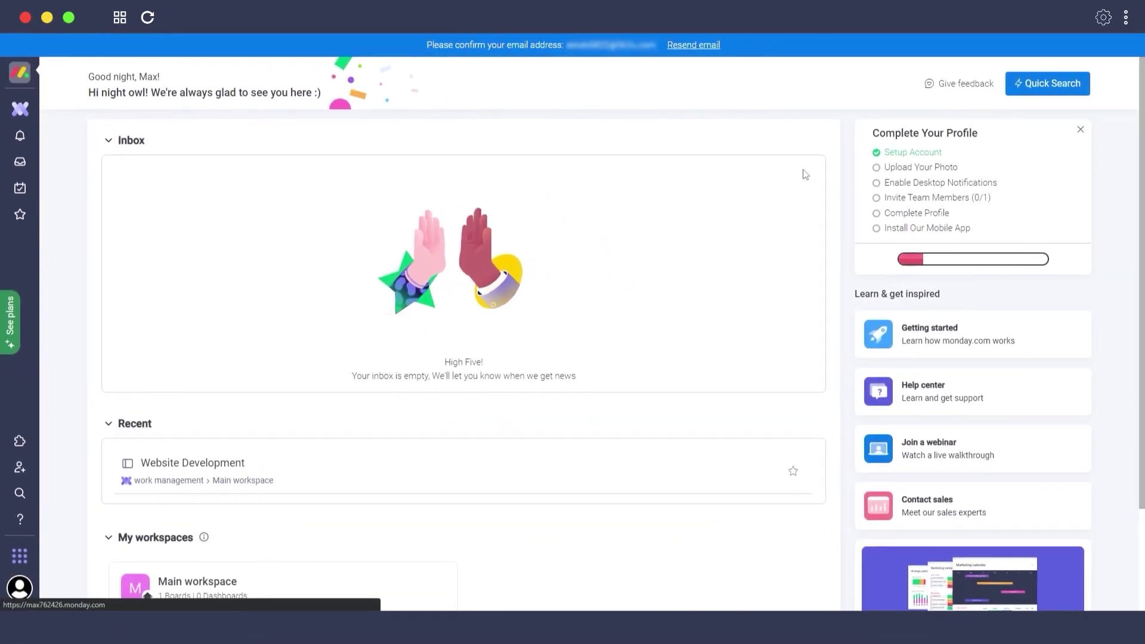
scroll(805, 174, down, 1)
scroll(805, 174, up, 1)
scroll(391, 134, down, 2)
scroll(384, 134, up, 2)
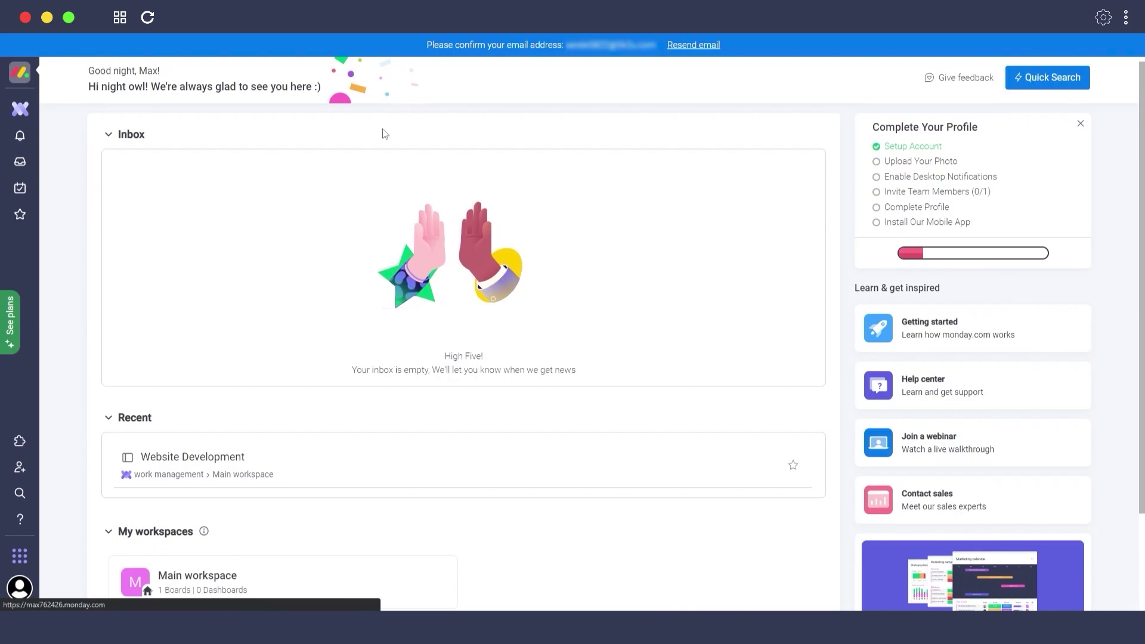
scroll(385, 134, down, 2)
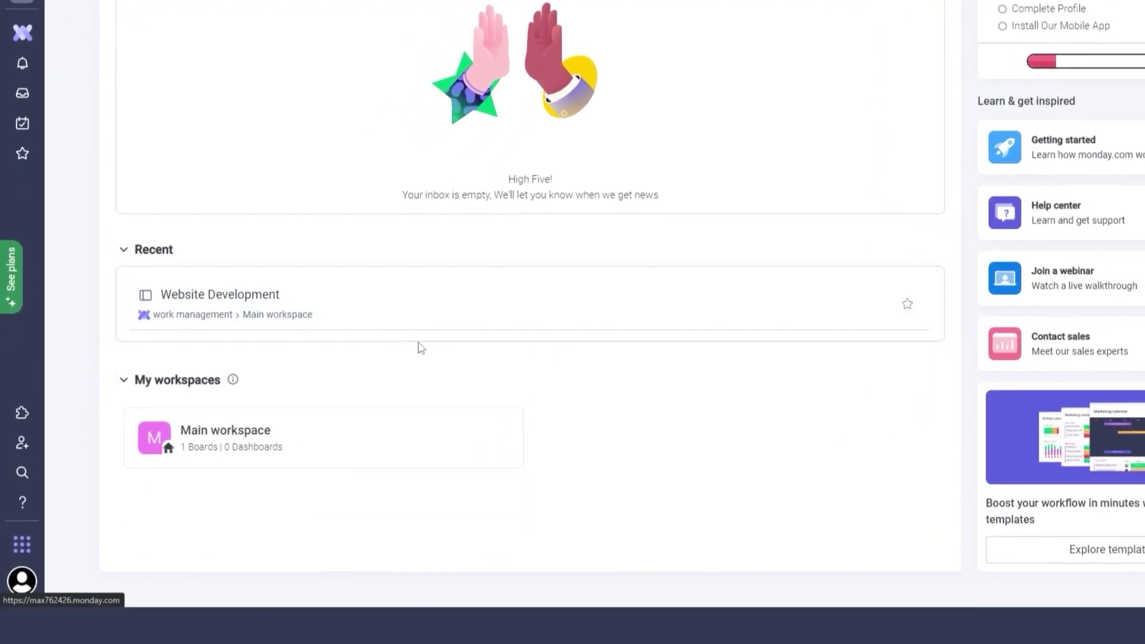
scroll(413, 342, up, 2)
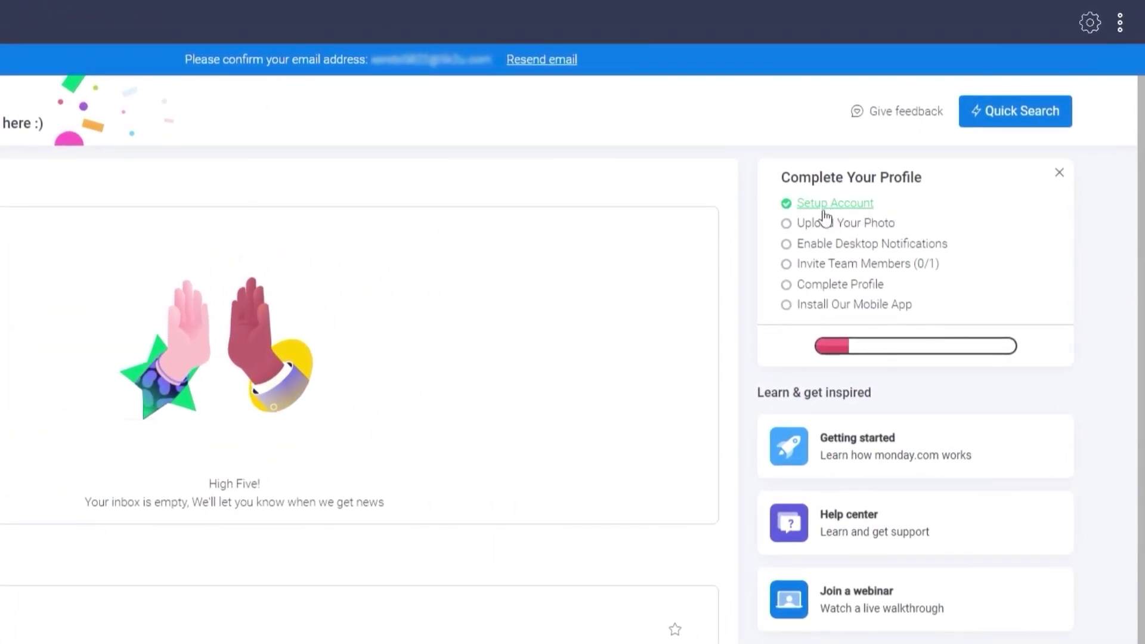
- Review the profile checklist and workspaces on the home page, and resend the account confirmation email
drag(742, 156, 964, 150)
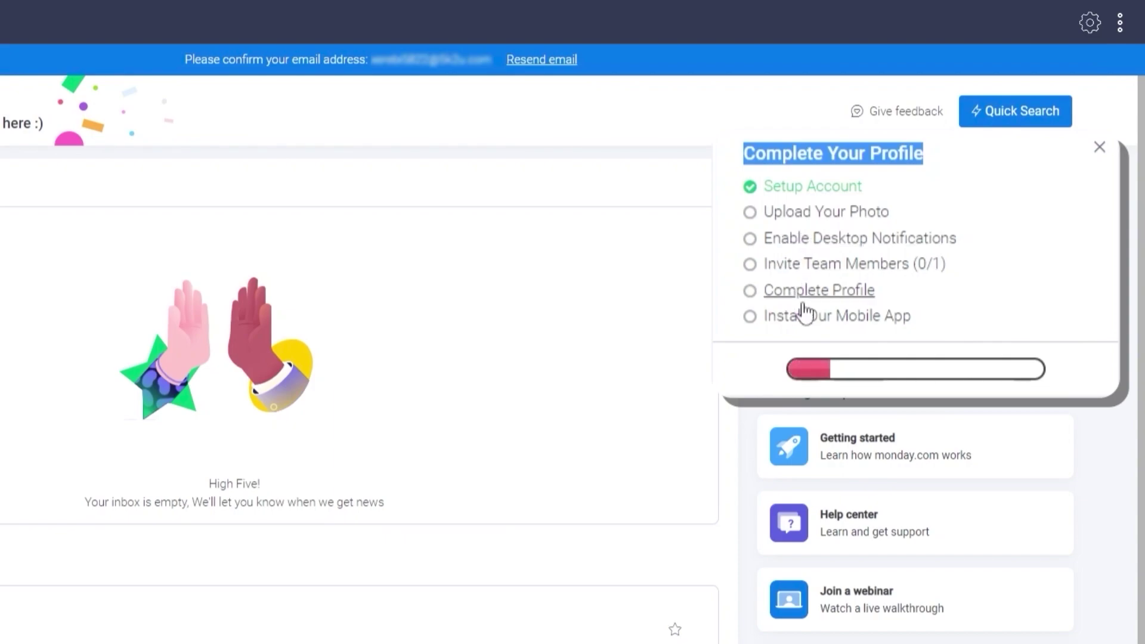
scroll(830, 319, down, 3)
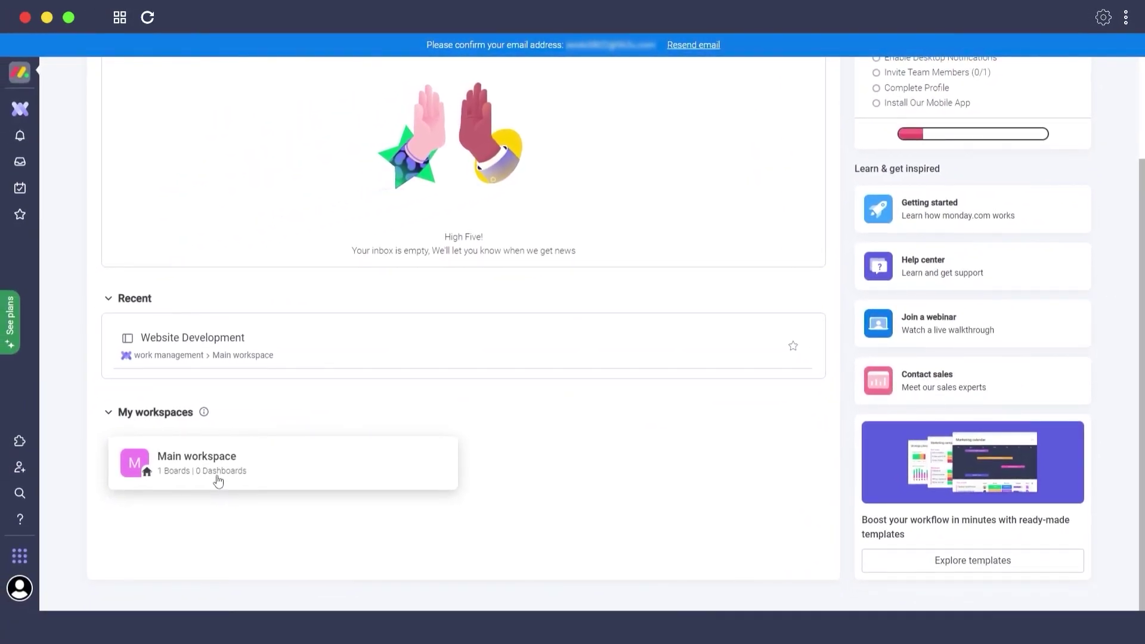
scroll(219, 480, up, 2)
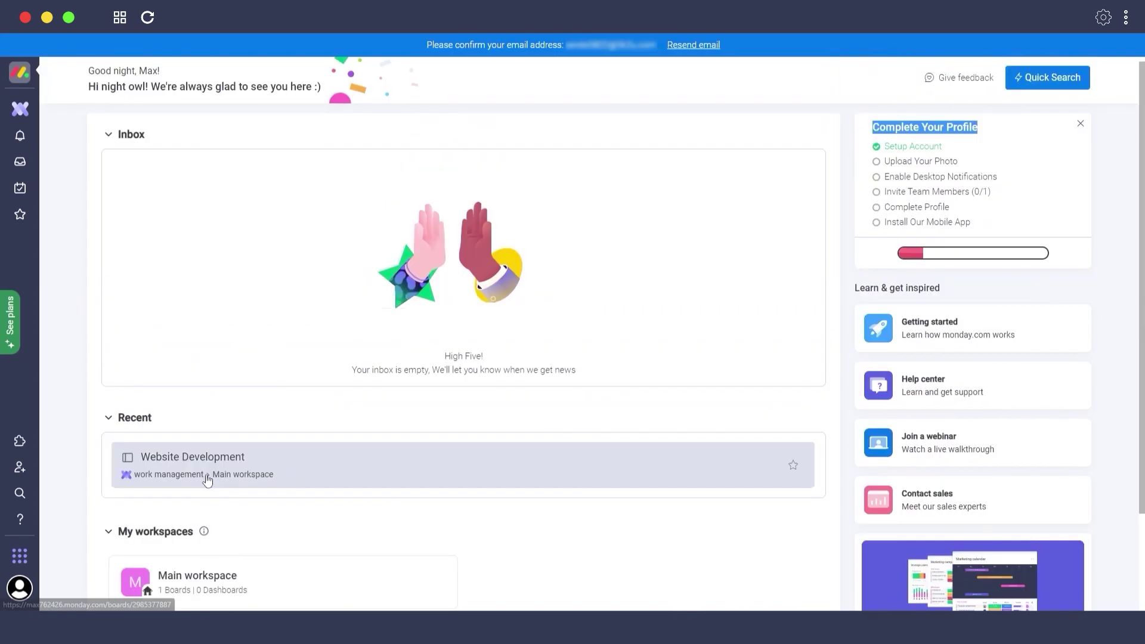
click(694, 46)
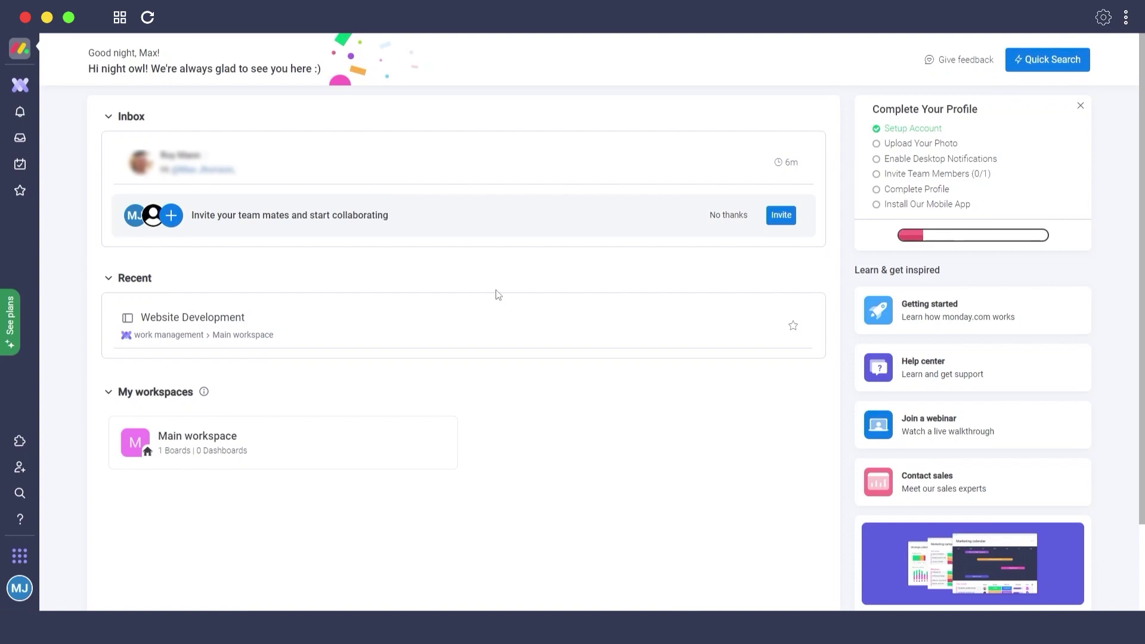
- Open the Main workspace from the home page and show its members
click(224, 450)
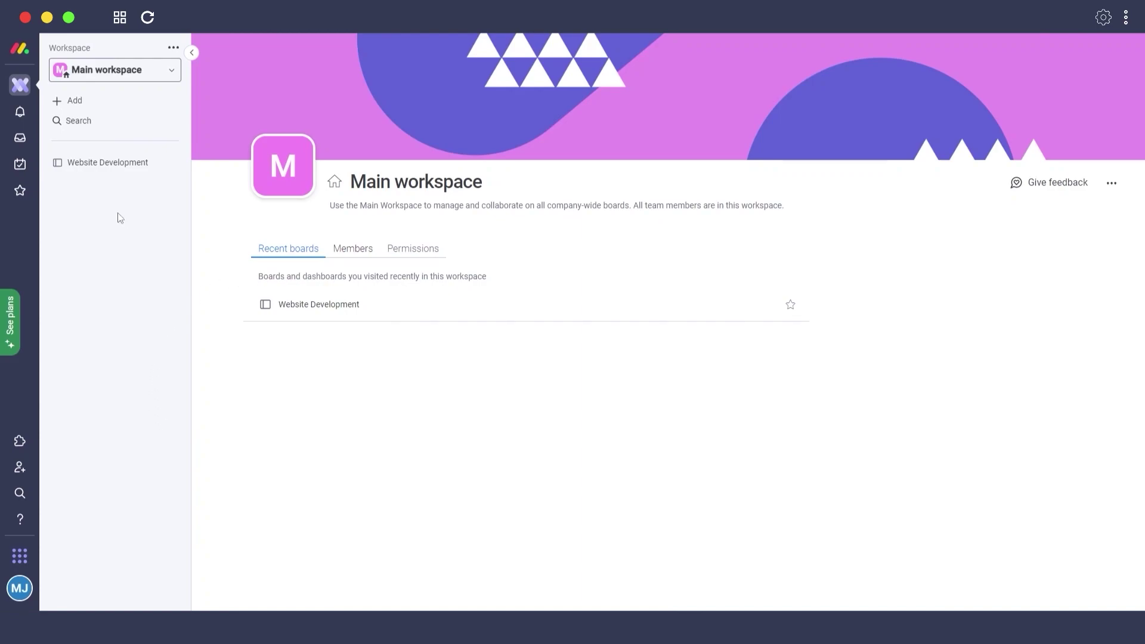
click(362, 249)
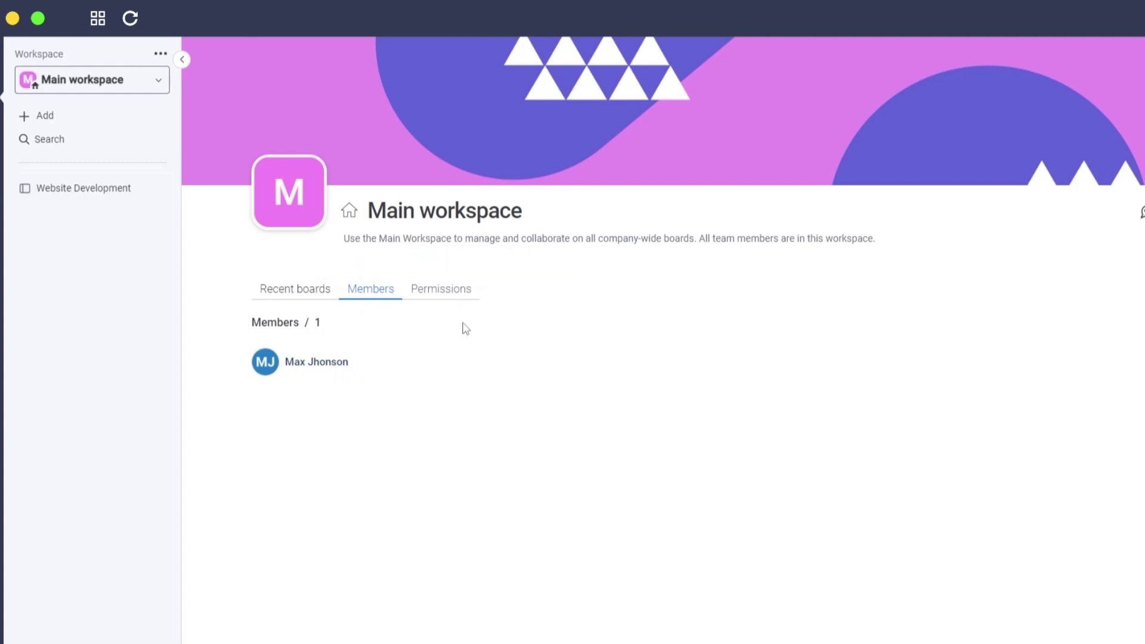
- Change the Main workspace's icon to the single-person symbol on a dark blue background
mouse_move(263, 185)
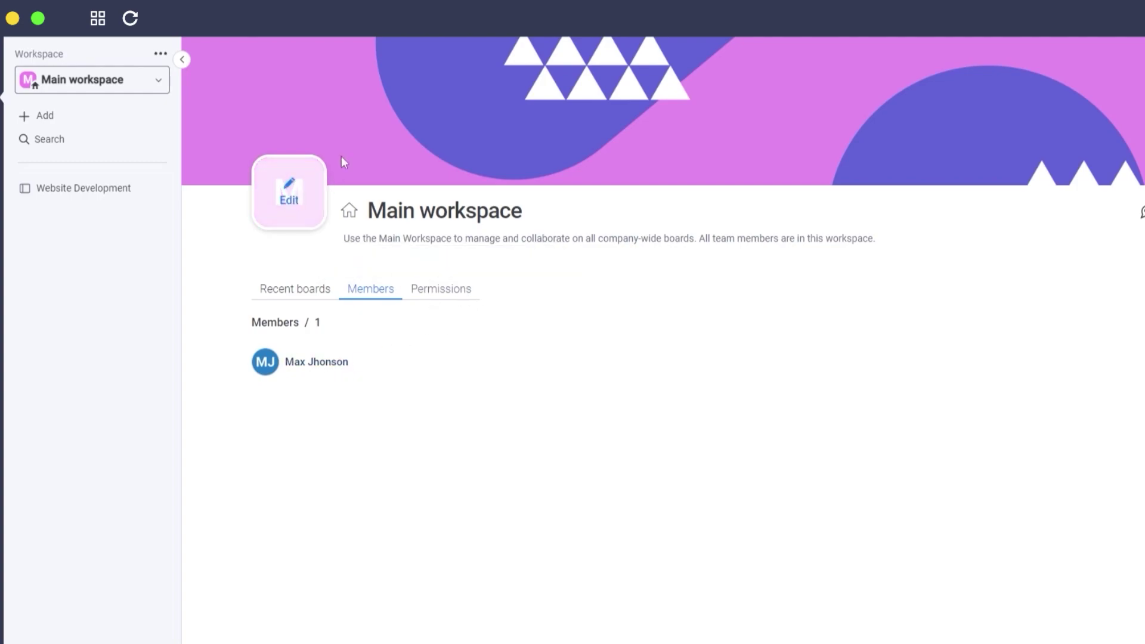
click(313, 216)
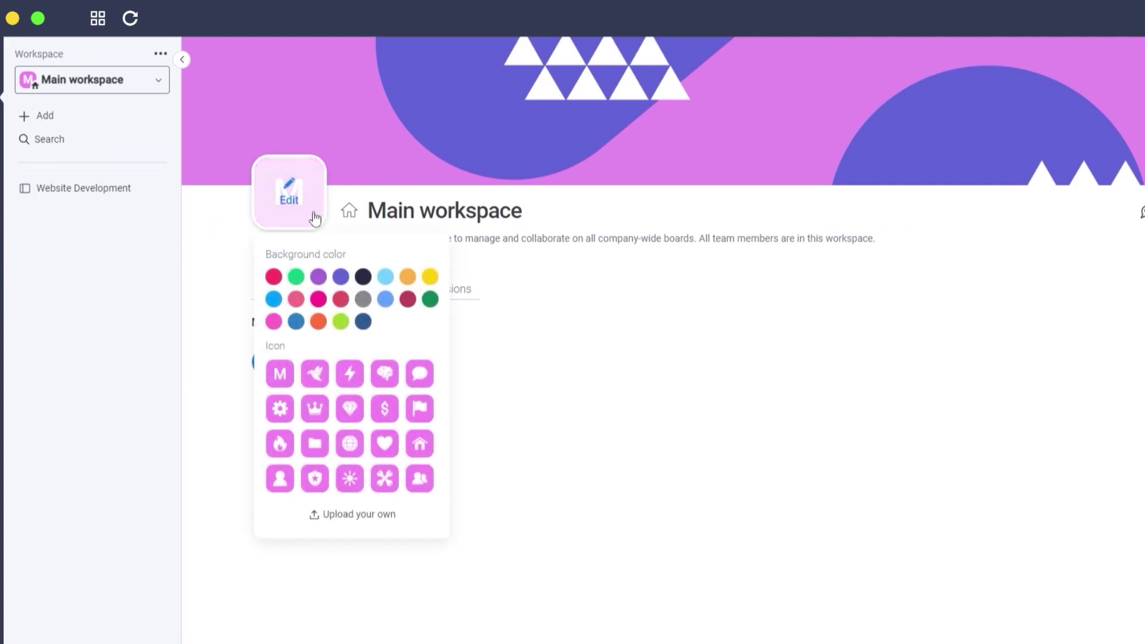
click(340, 299)
click(363, 322)
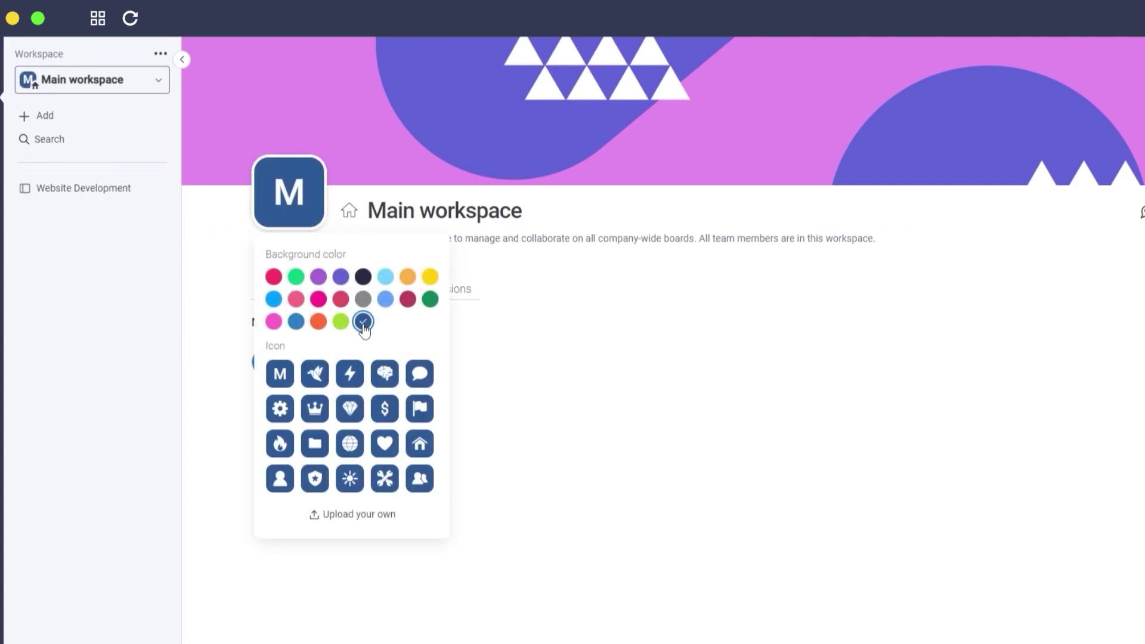
click(386, 481)
click(280, 482)
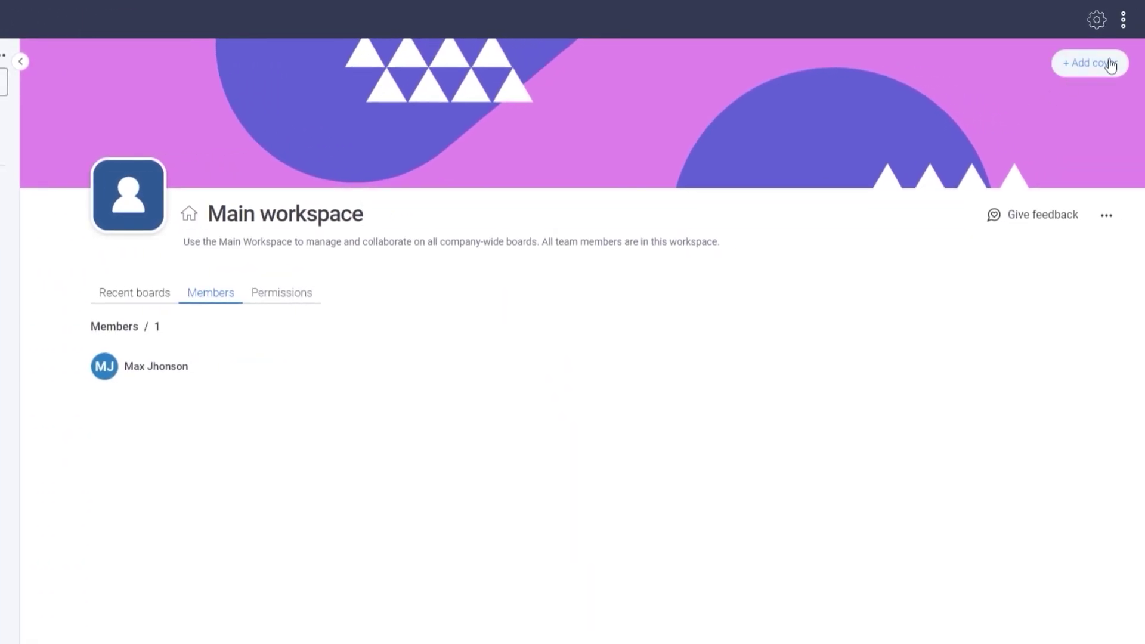
- Browse the cover gallery and set the multicoloured geometric triangle image as the workspace's cover
click(1100, 70)
scroll(938, 334, down, 2)
scroll(938, 361, down, 6)
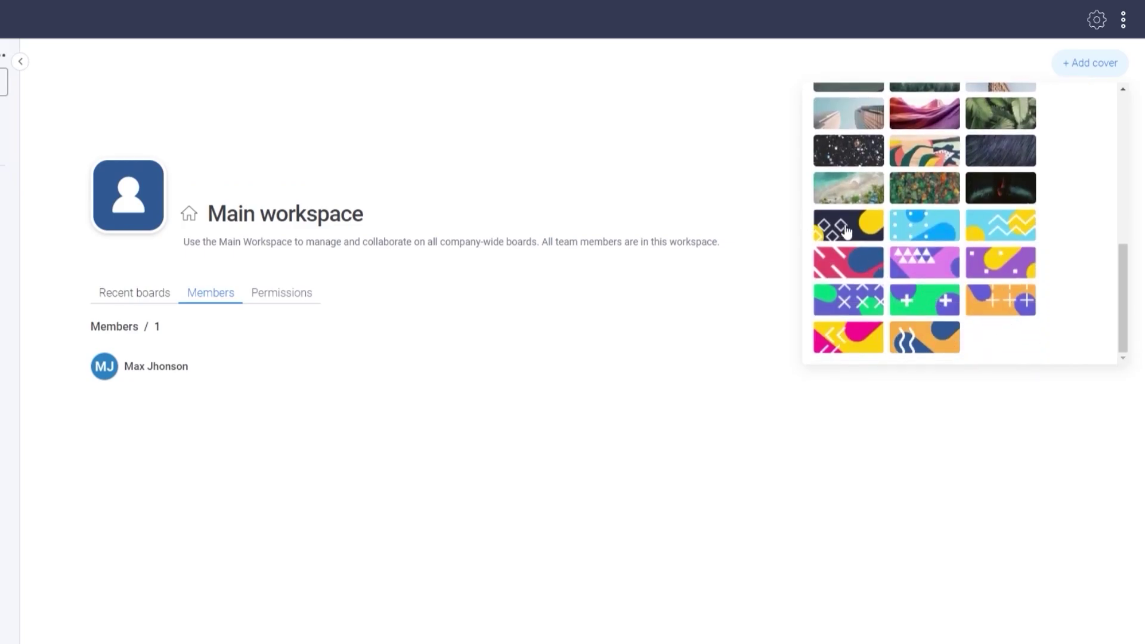
scroll(850, 251, up, 8)
click(857, 286)
click(539, 404)
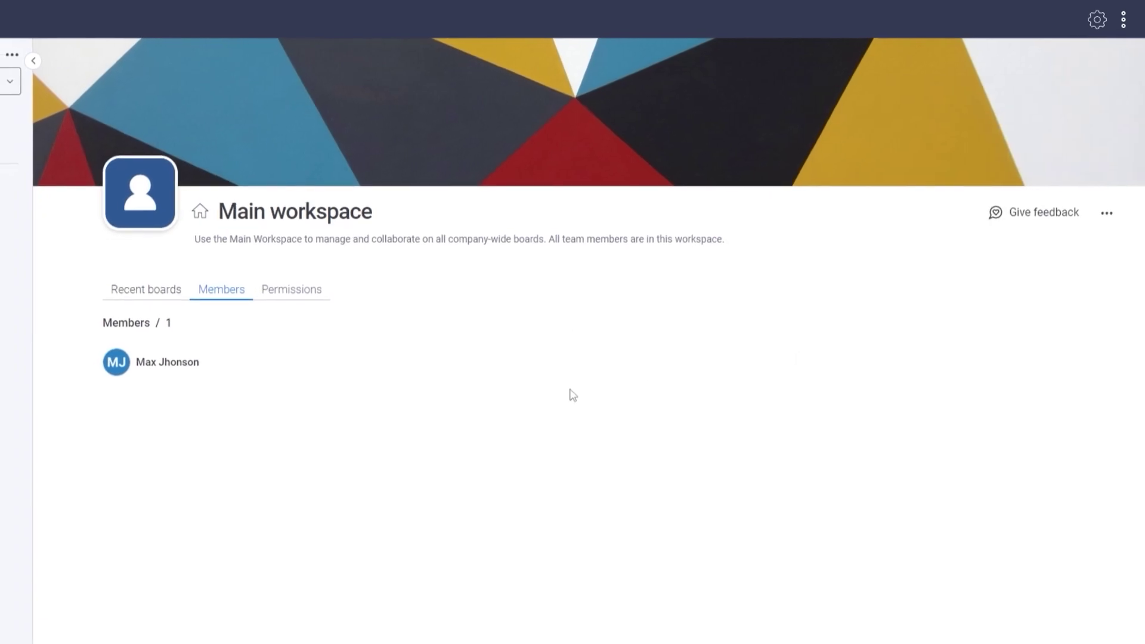
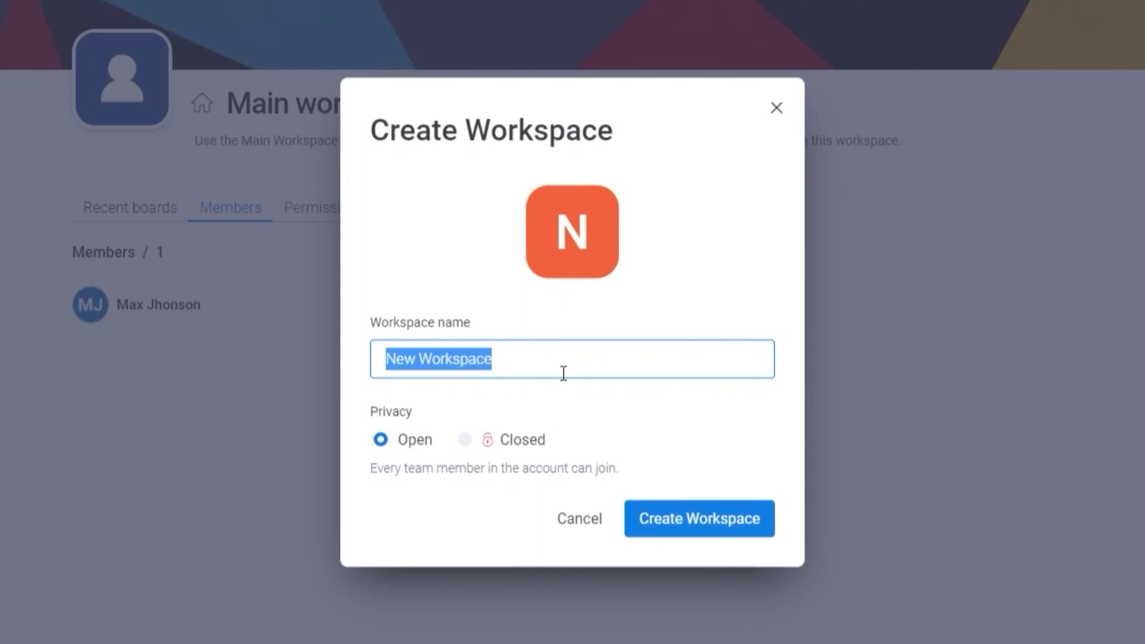
- Create a new workspace named Content For Website with Open privacy
key(BackSpace)
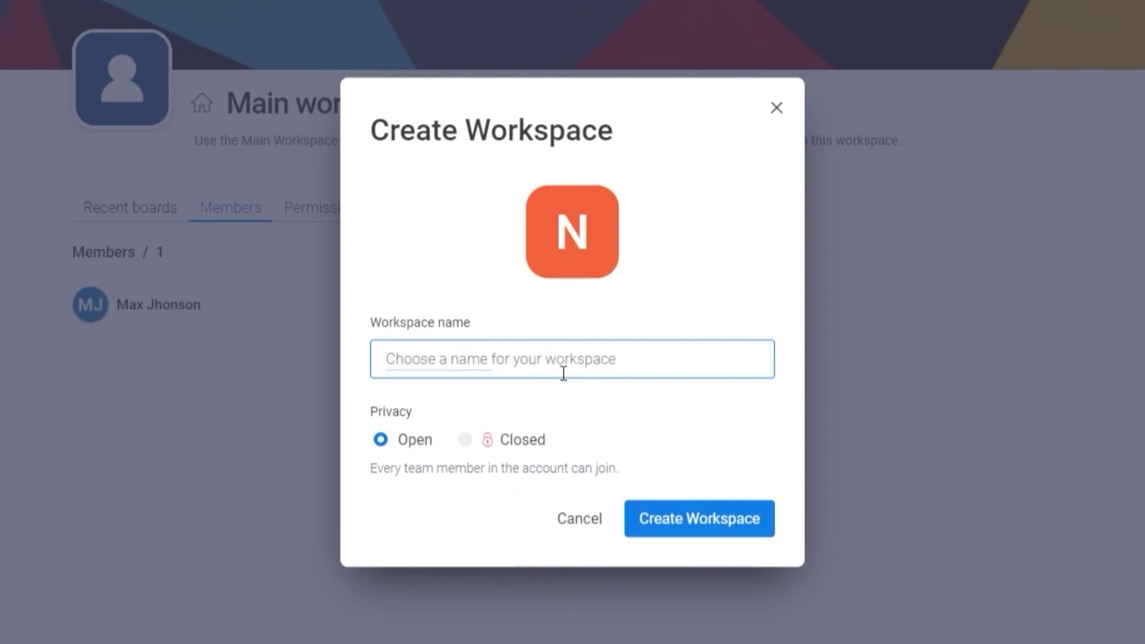
text(C)
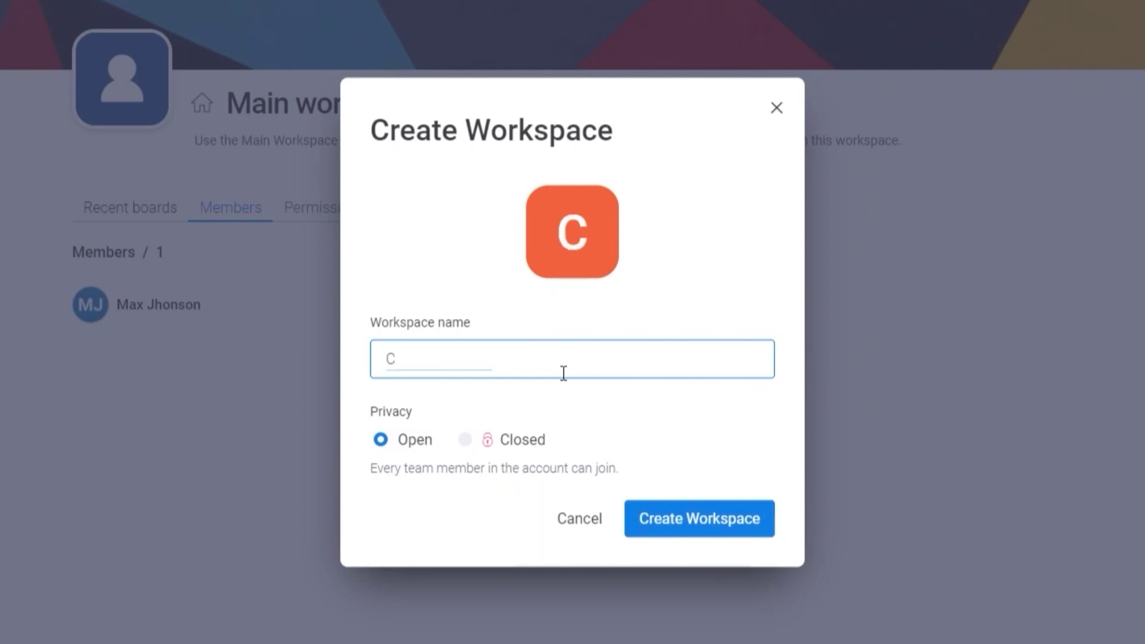
key(BackSpace)
text(Content For Website)
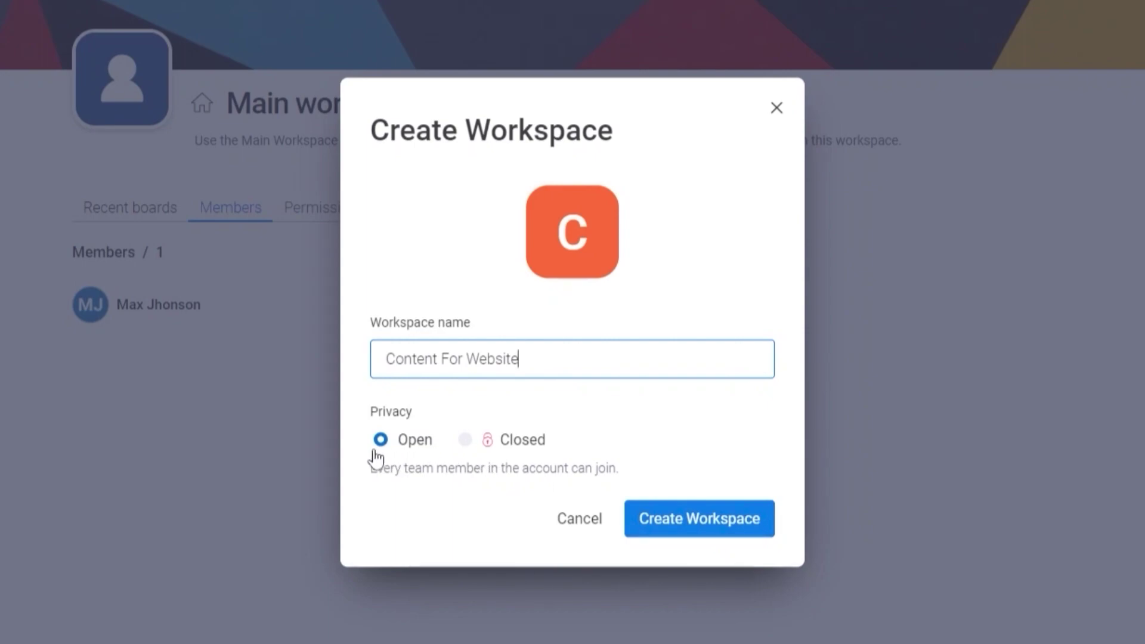
mouse_move(506, 458)
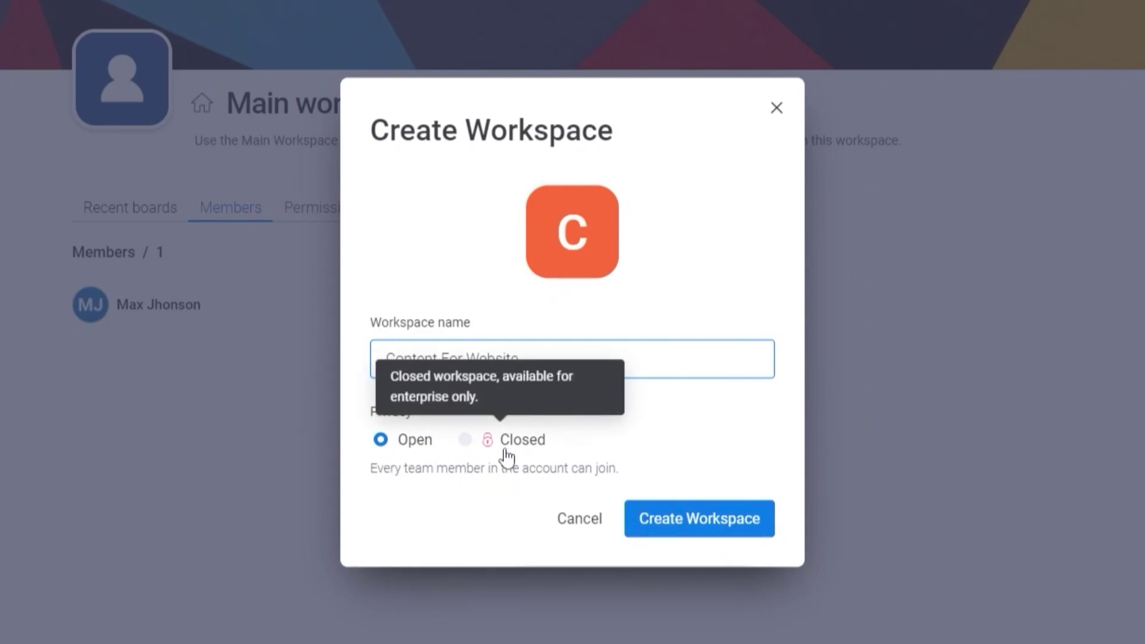
click(736, 528)
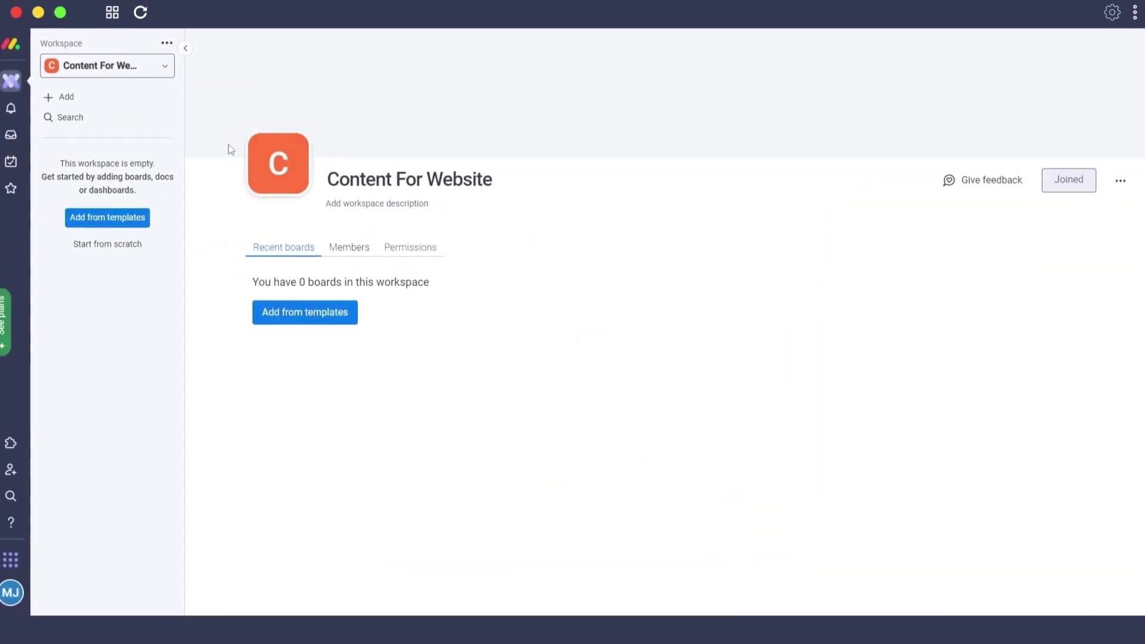
- Switch back to the Main workspace and rename it Website Design
click(170, 71)
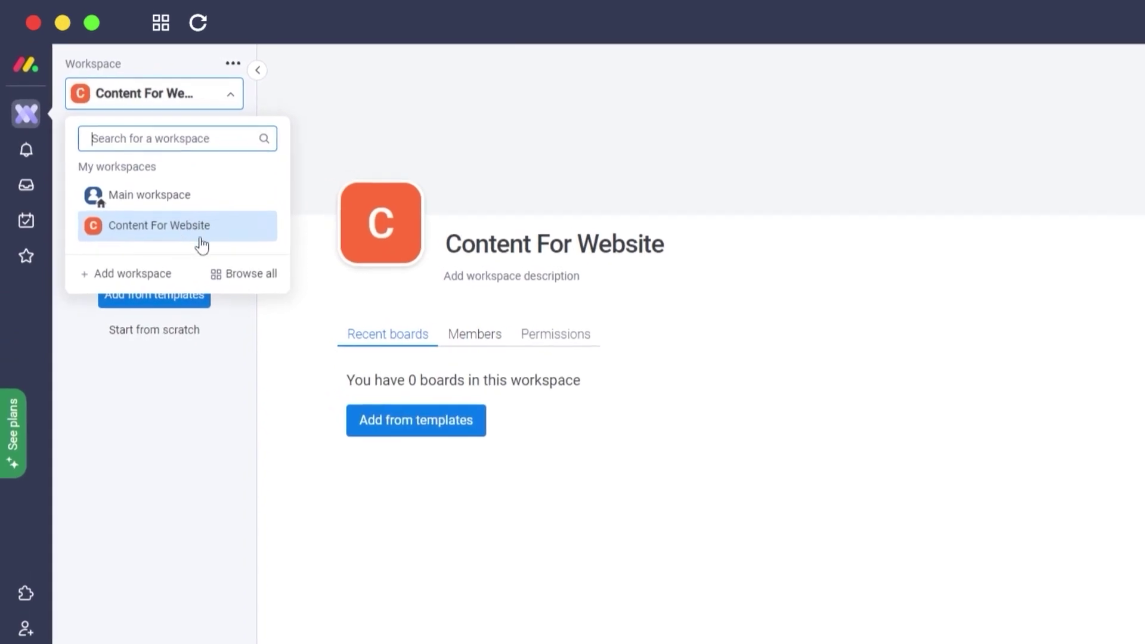
click(164, 200)
click(705, 245)
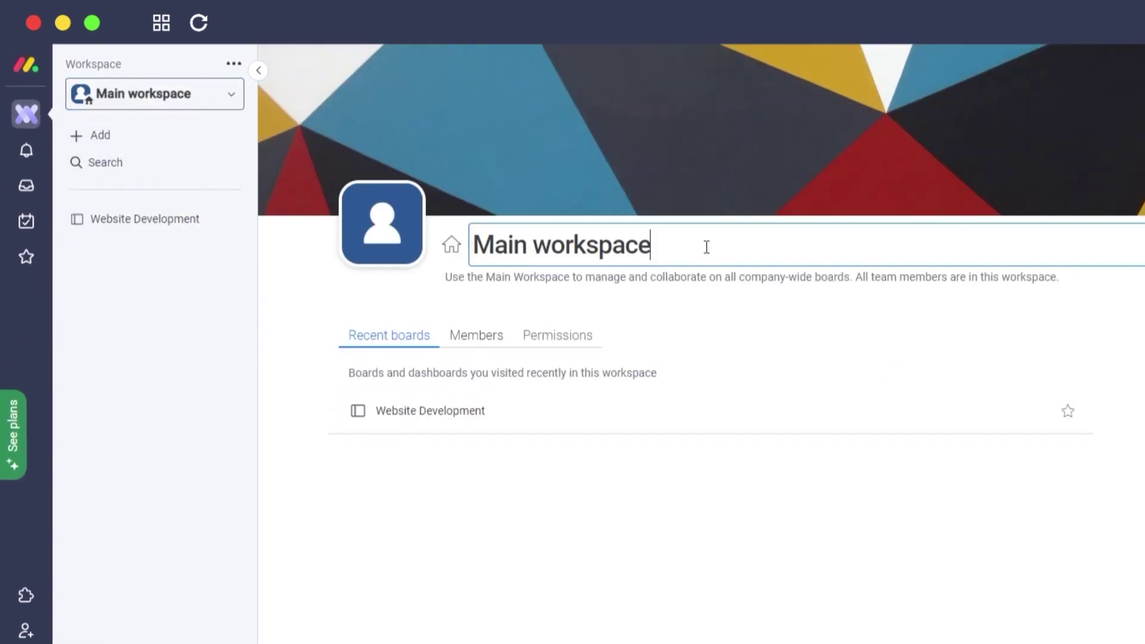
drag(705, 245, 394, 253)
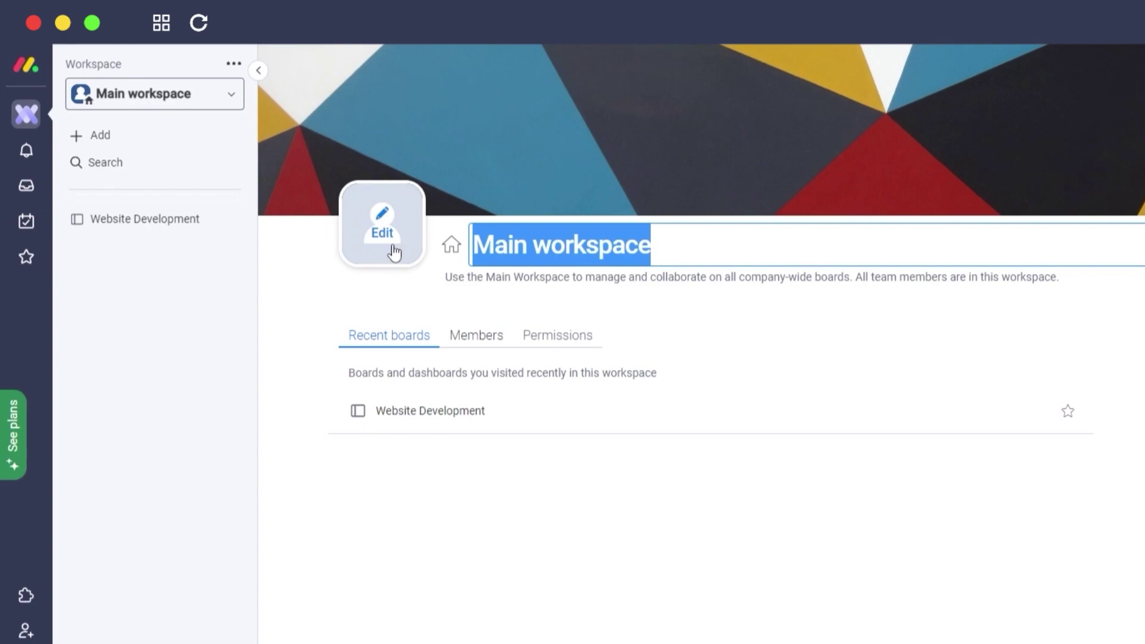
key(BackSpace)
text(Website )
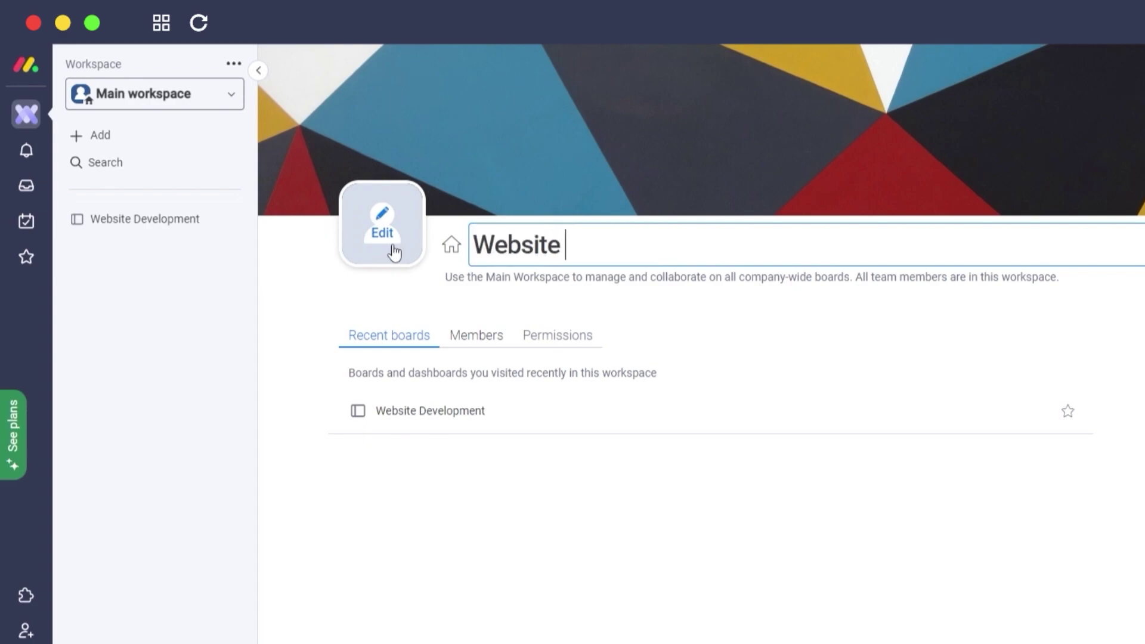
text(Design)
key(Return)
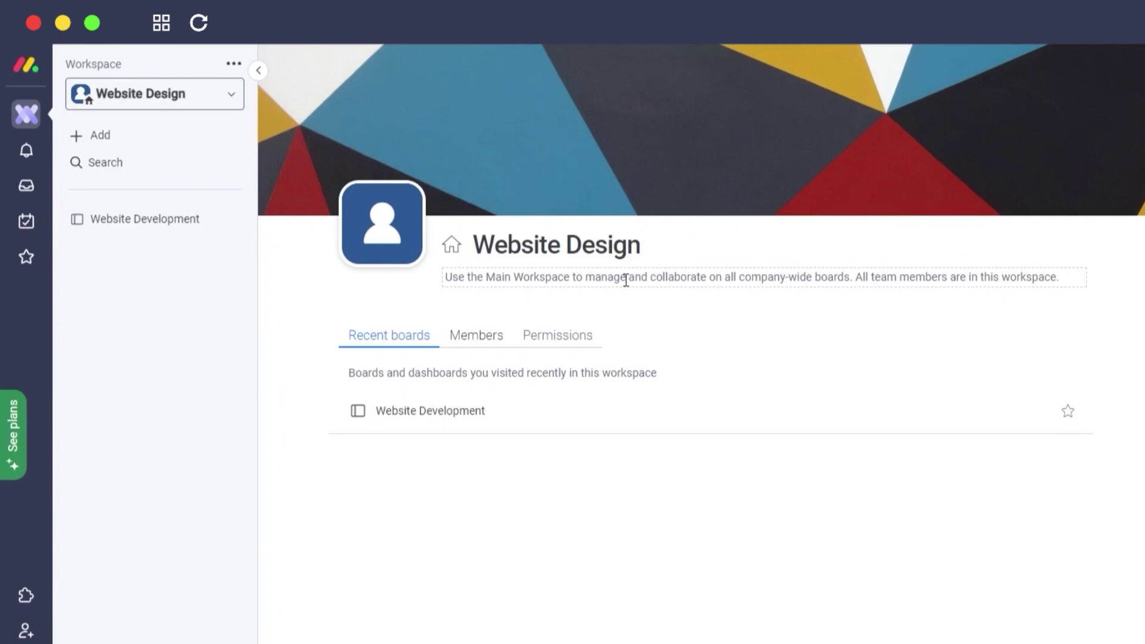
- Look through the workspace list, viewing the Content For Website workspace and returning to Website Design
click(240, 98)
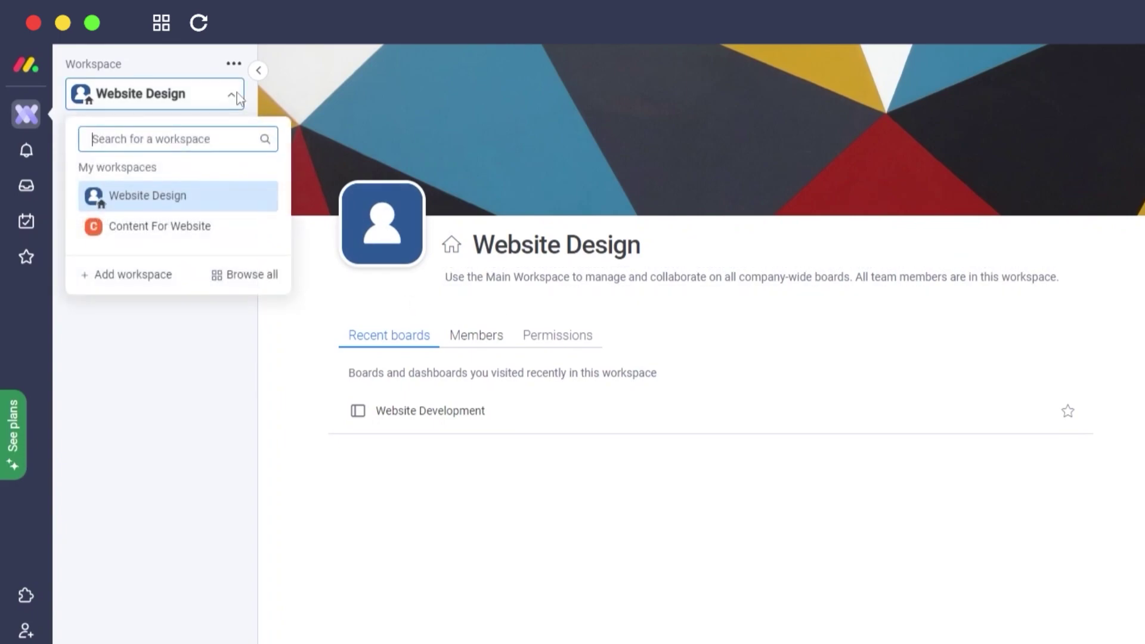
click(819, 574)
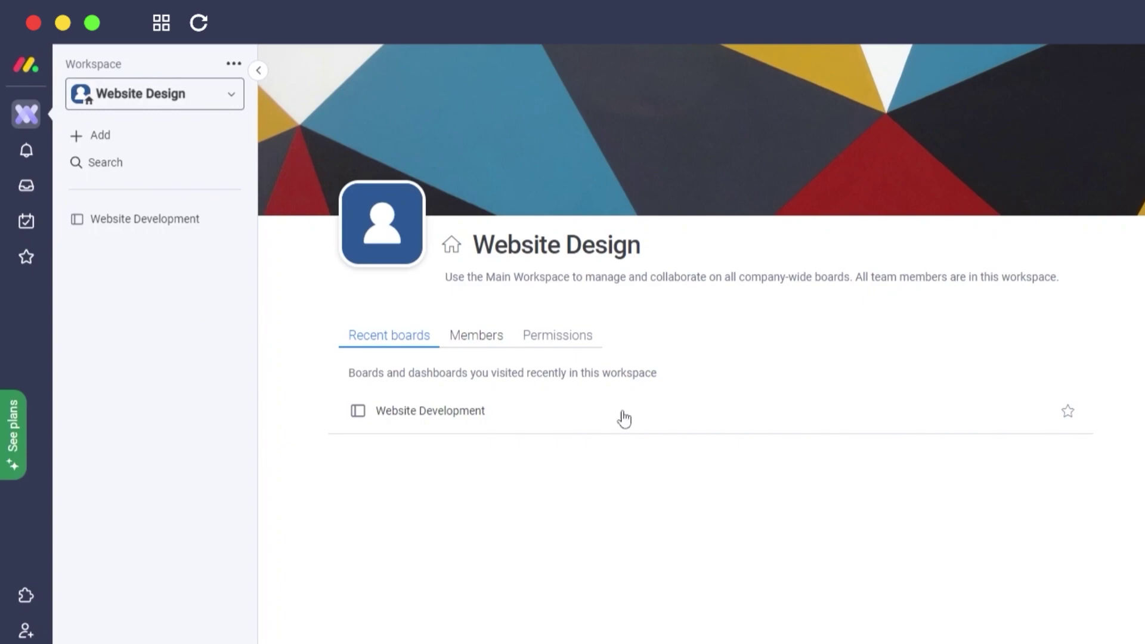
click(228, 96)
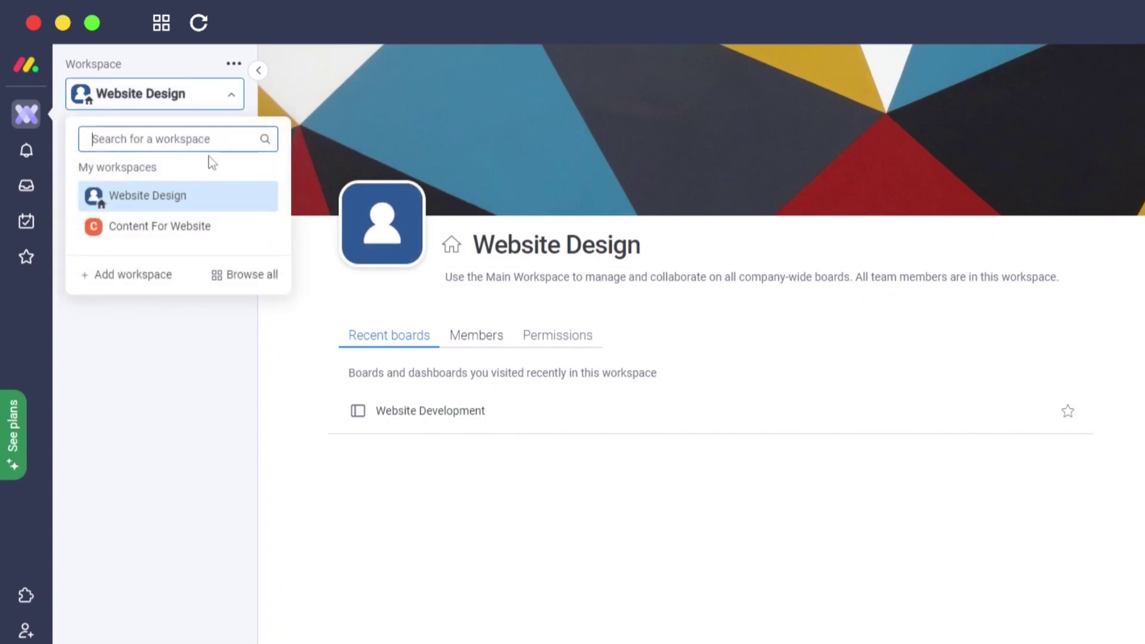
click(131, 242)
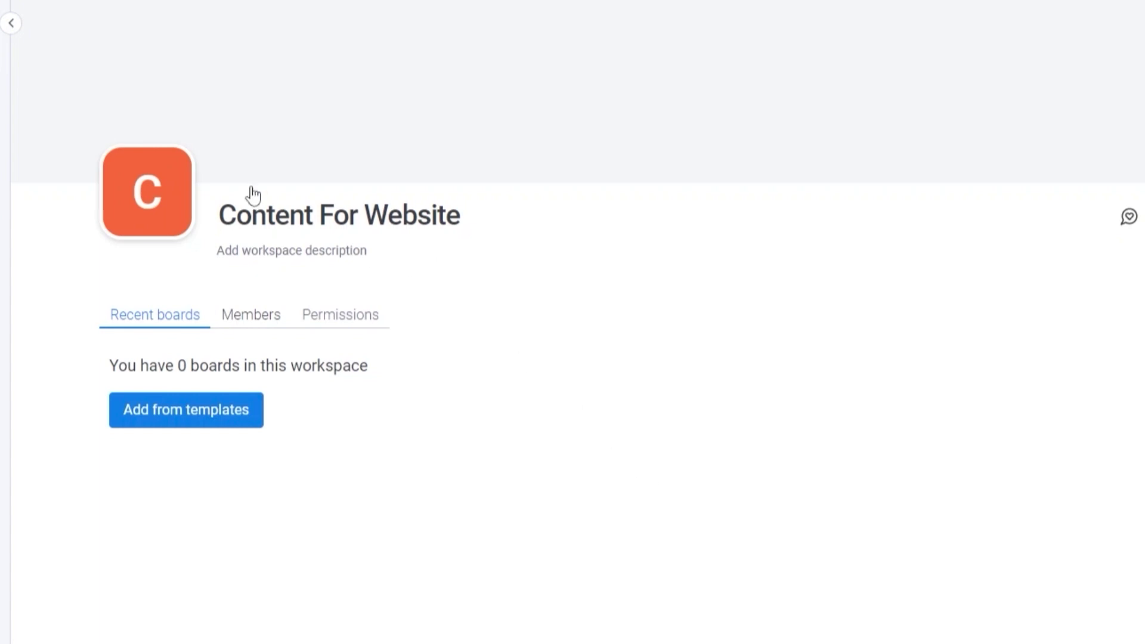
click(226, 94)
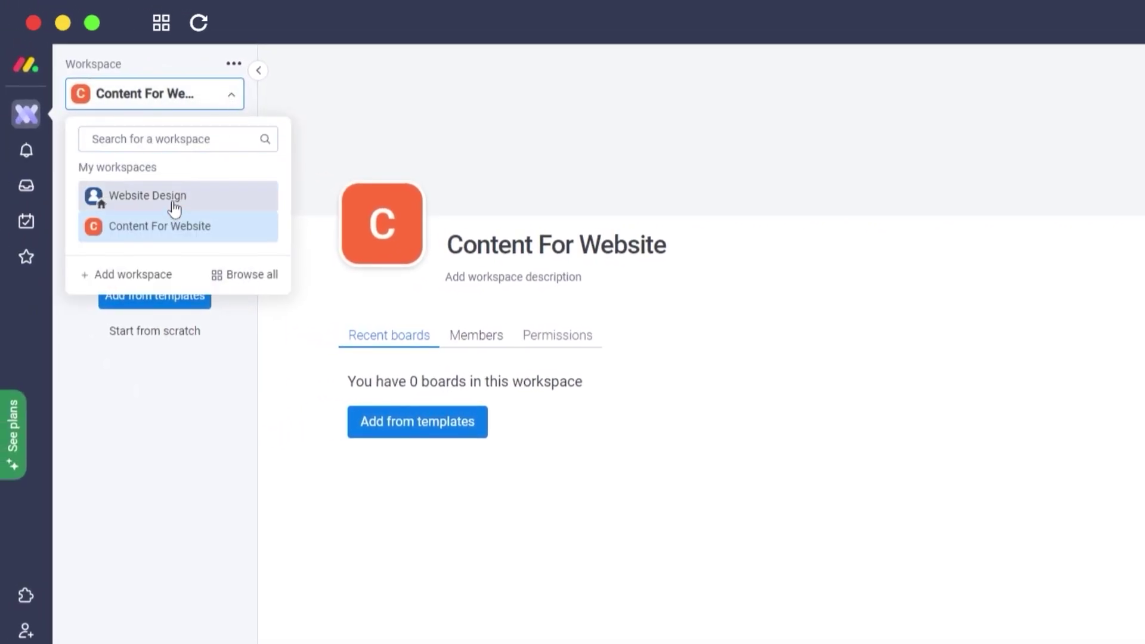
click(174, 208)
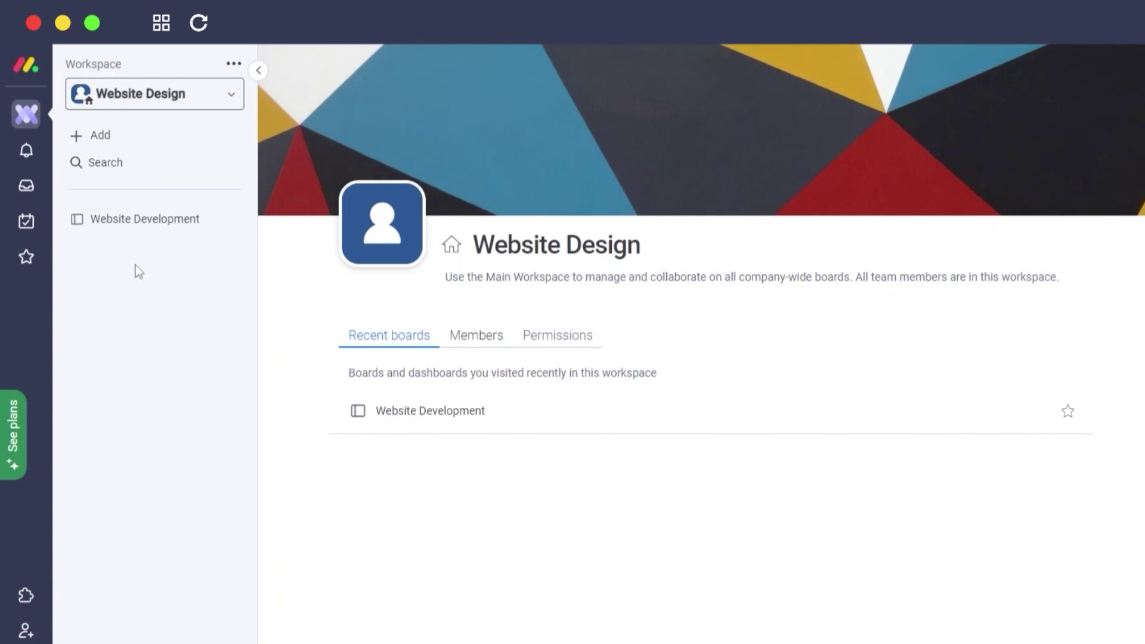
click(226, 101)
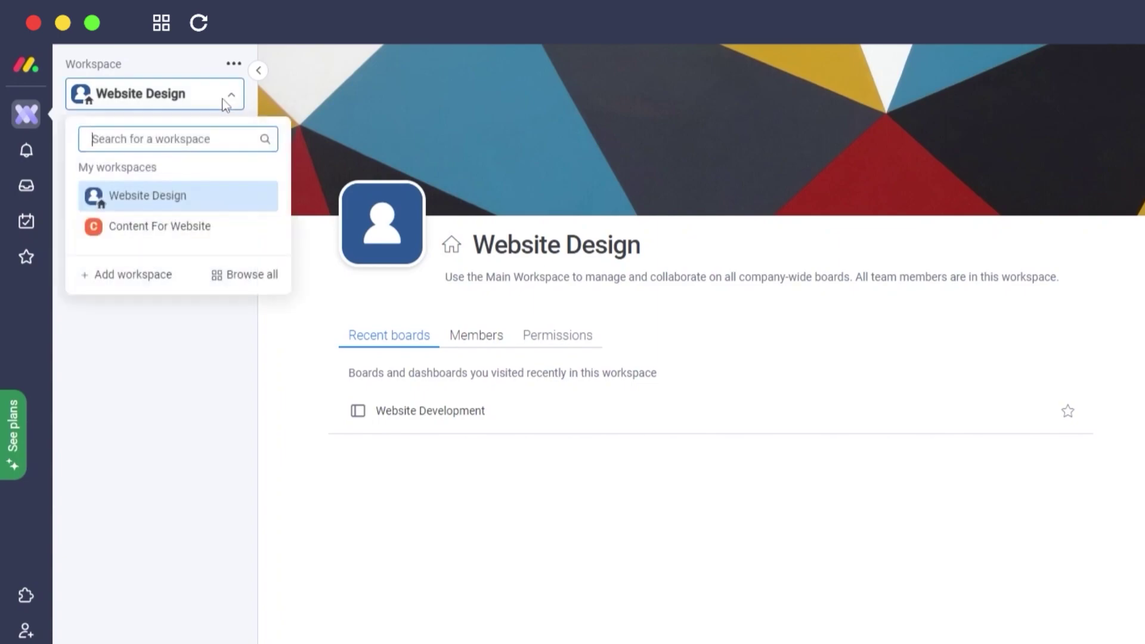
click(214, 374)
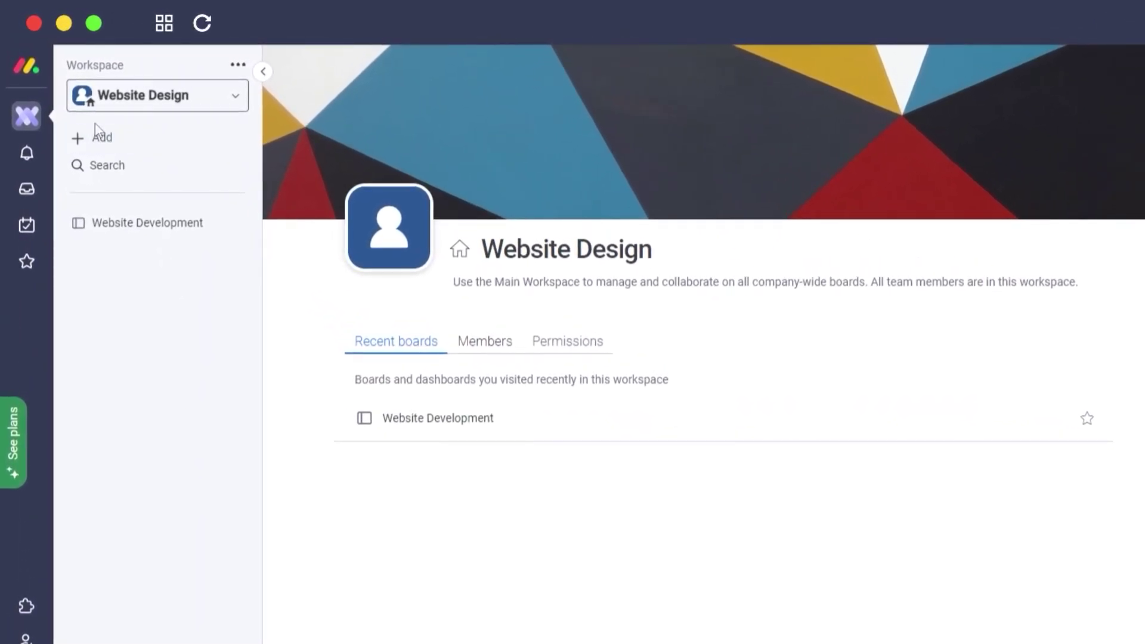
- Switch to the Content For Website workspace, review what can be added and open the template center
click(237, 98)
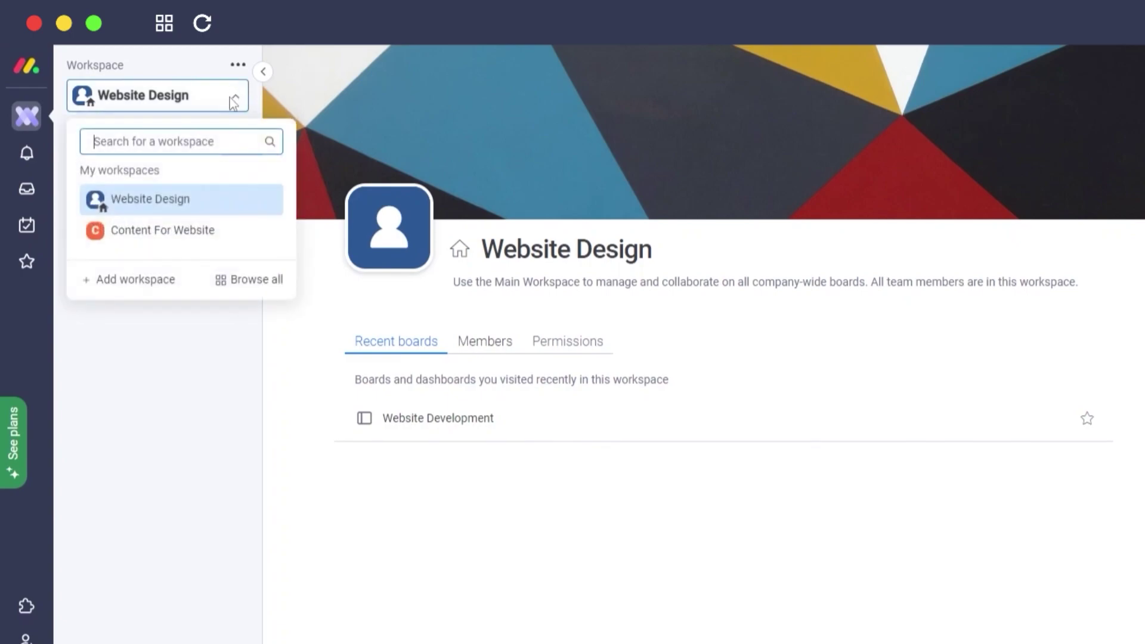
click(184, 230)
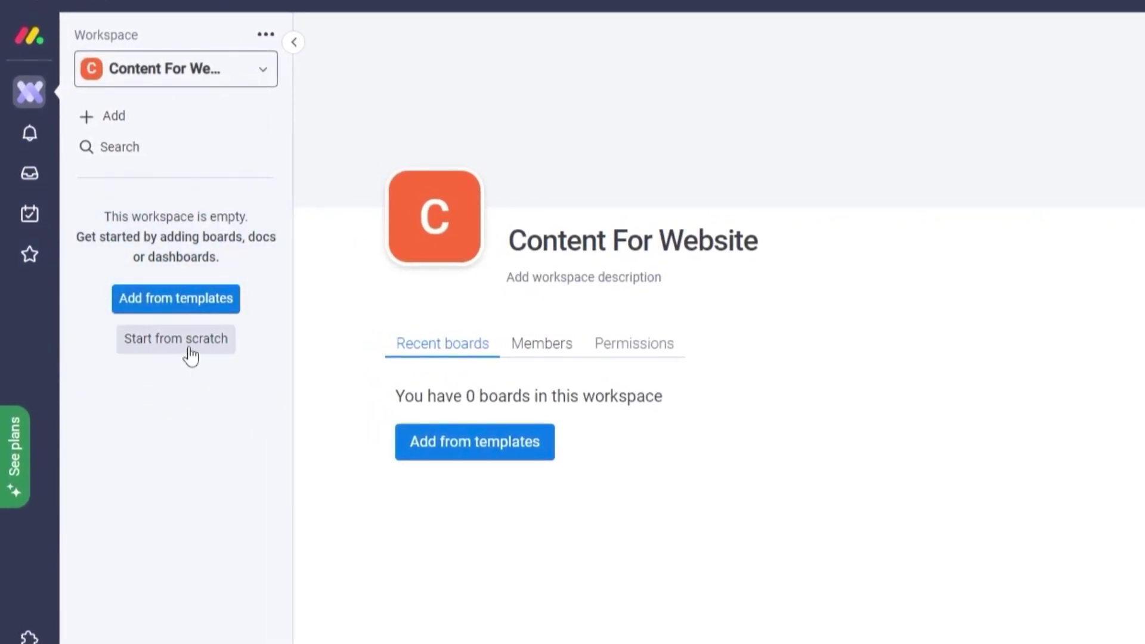
click(105, 121)
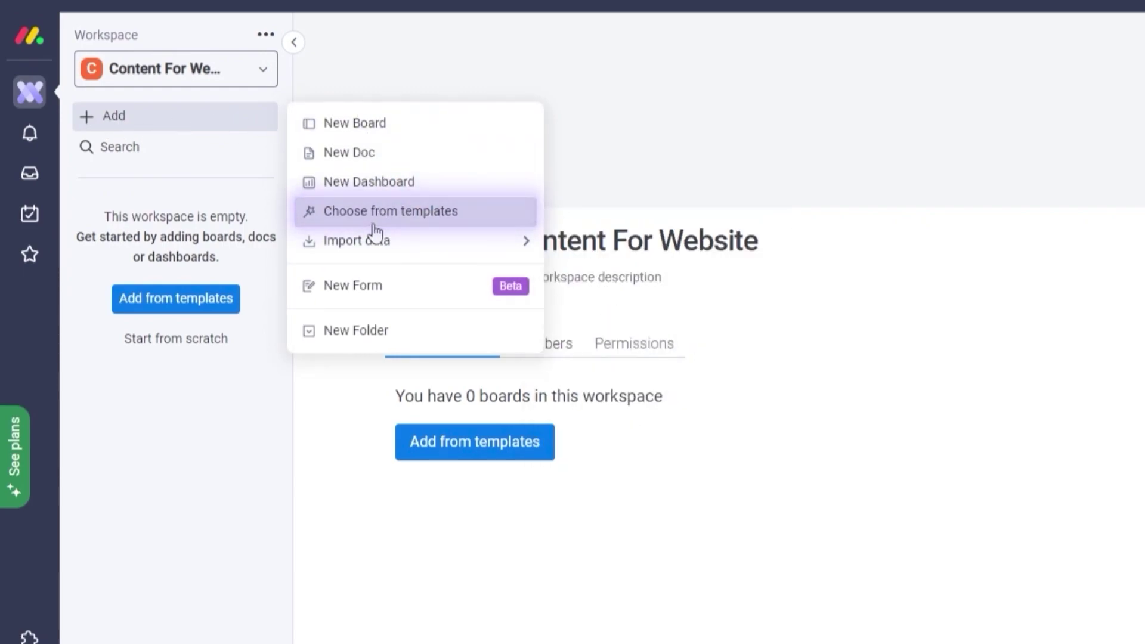
click(169, 300)
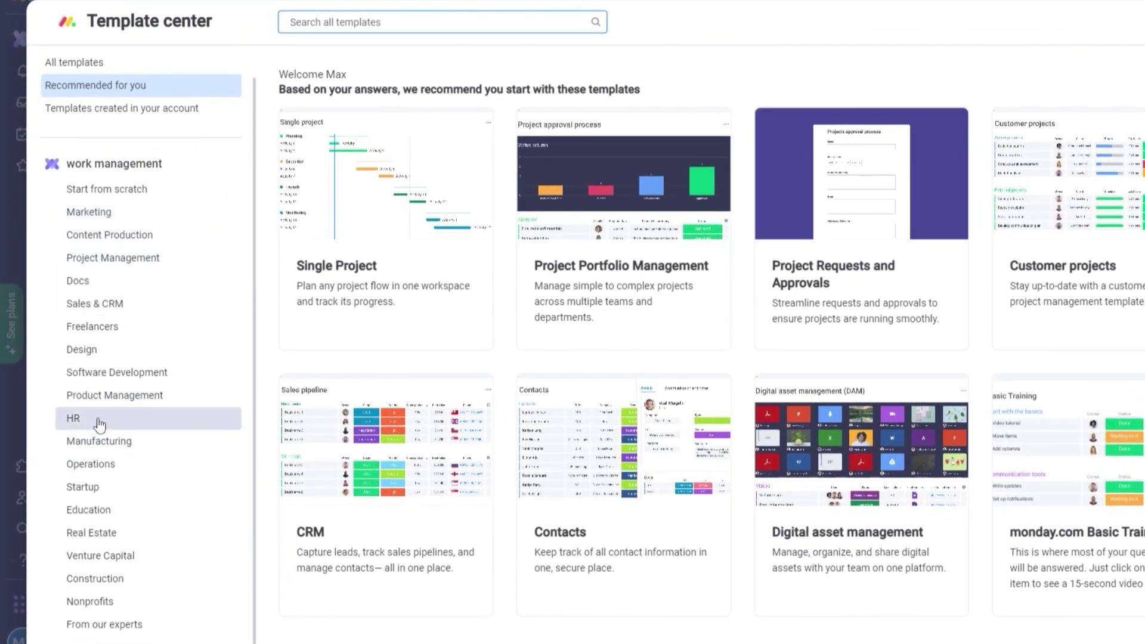
- Browse the Design, Project Management and Start from scratch template categories
click(128, 363)
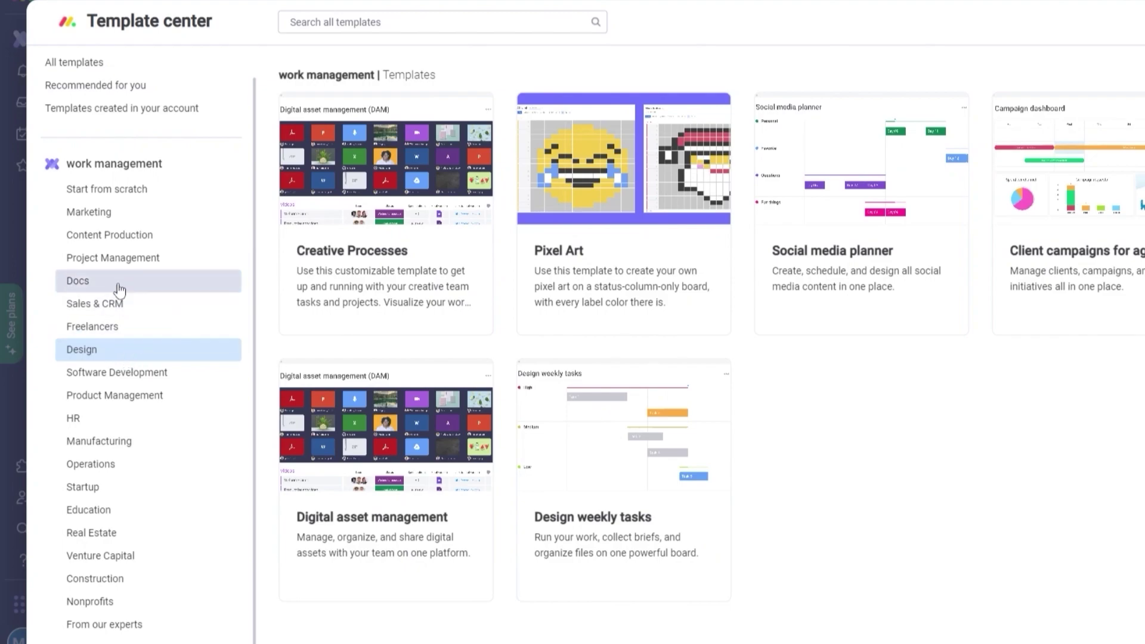
click(124, 261)
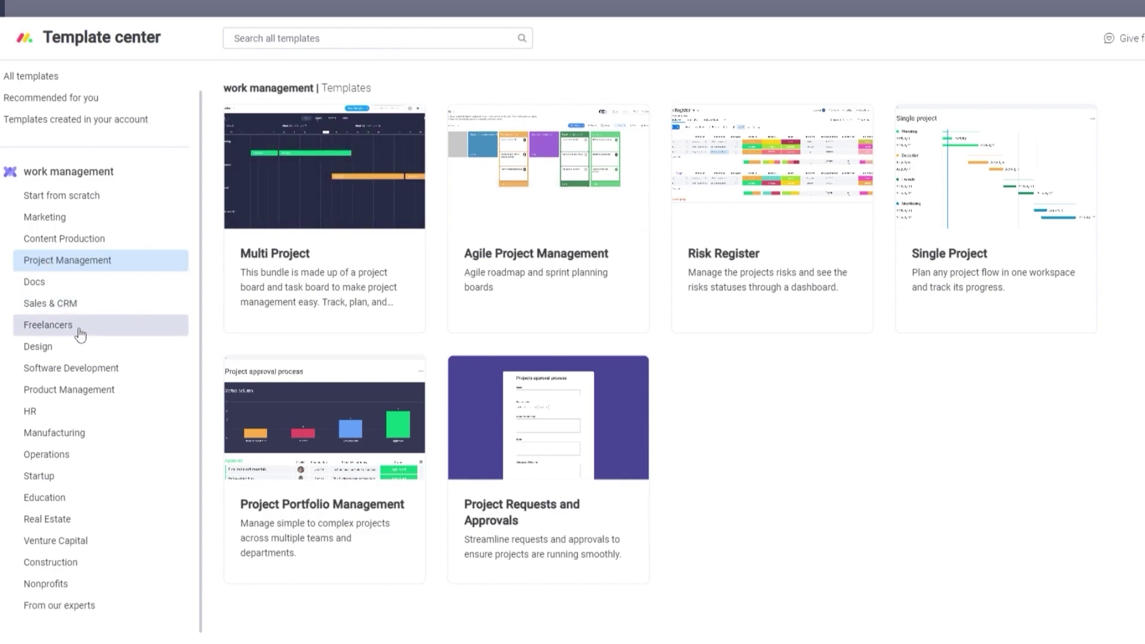
click(92, 225)
click(96, 198)
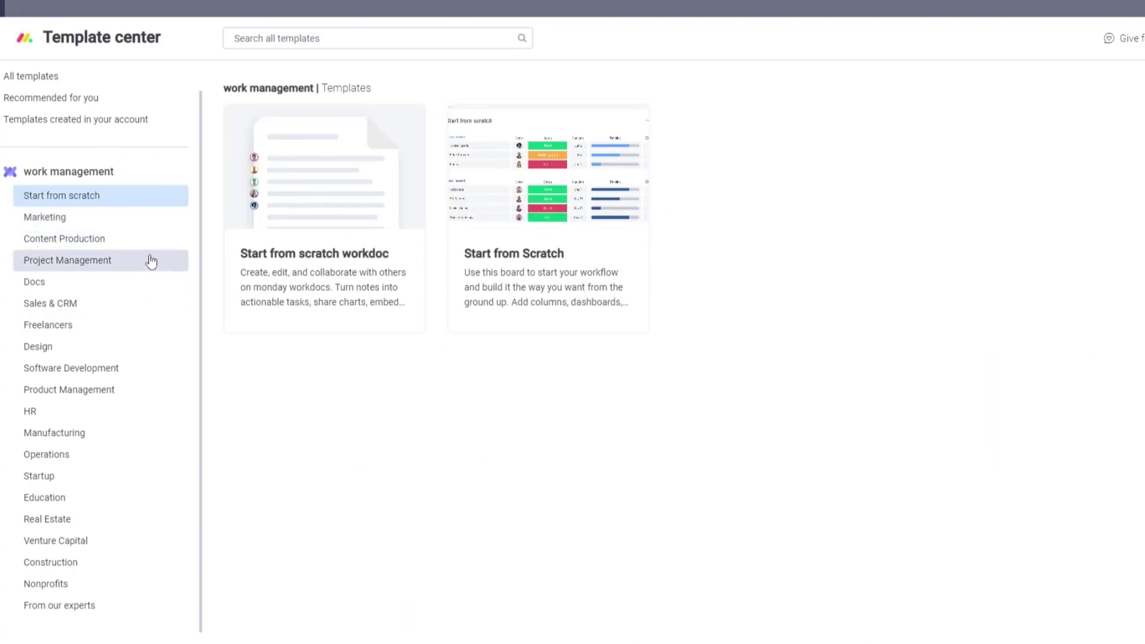
- Add the Agile Project Management template from the Project Management category to the workspace
click(144, 277)
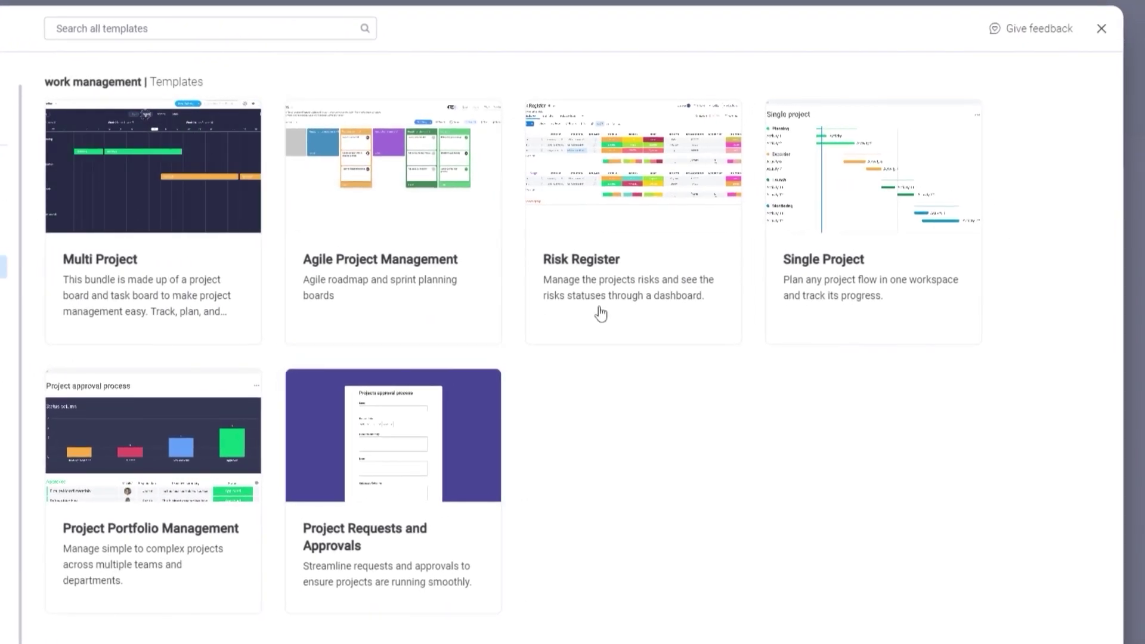
click(366, 266)
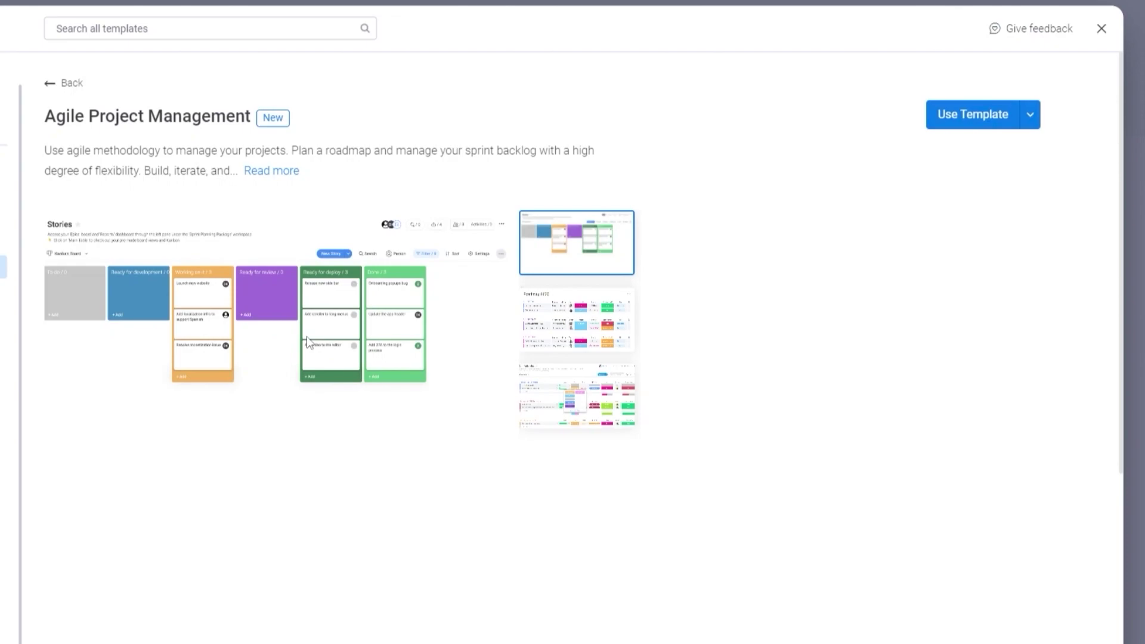
click(999, 123)
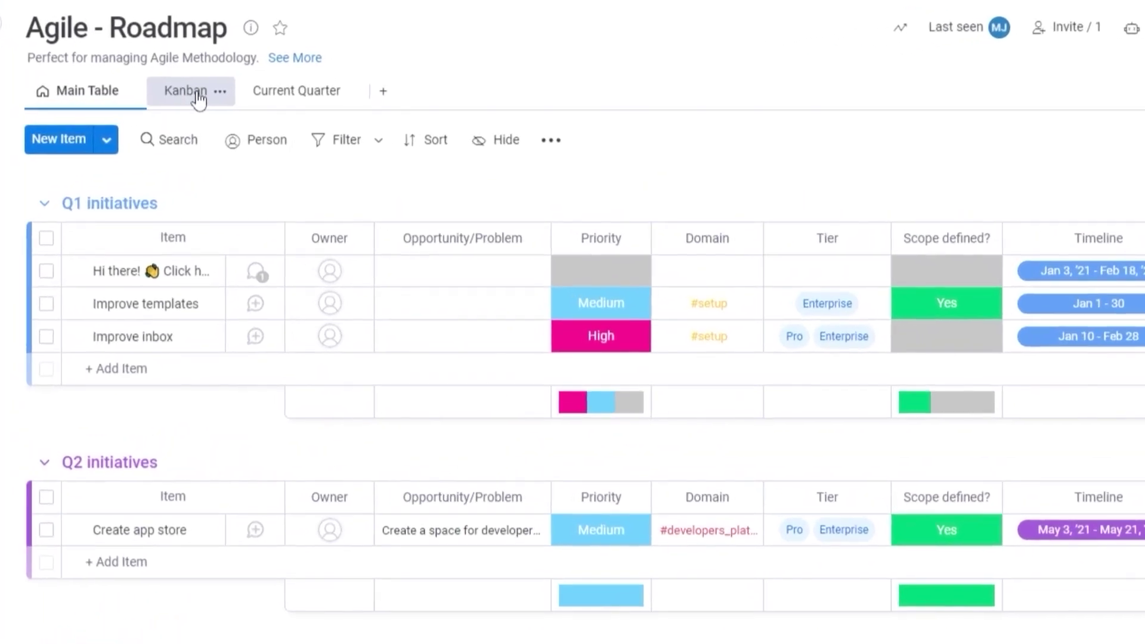
- View the Agile - Roadmap board as Kanban and look through the cards in its status columns
click(199, 99)
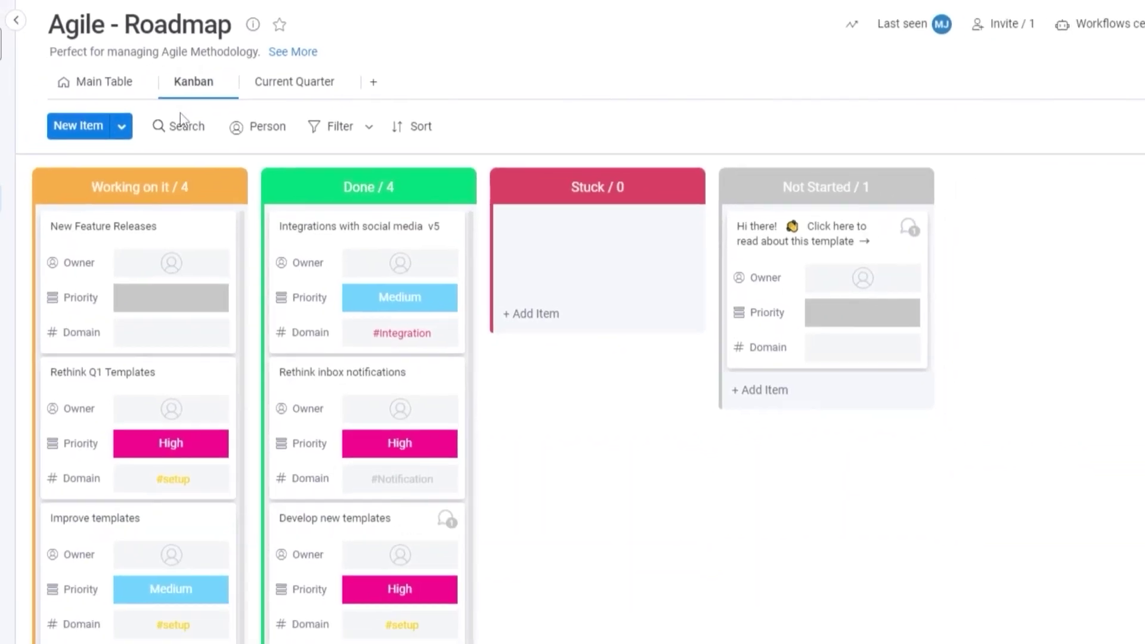
scroll(283, 493, down, 1)
scroll(193, 565, down, 1)
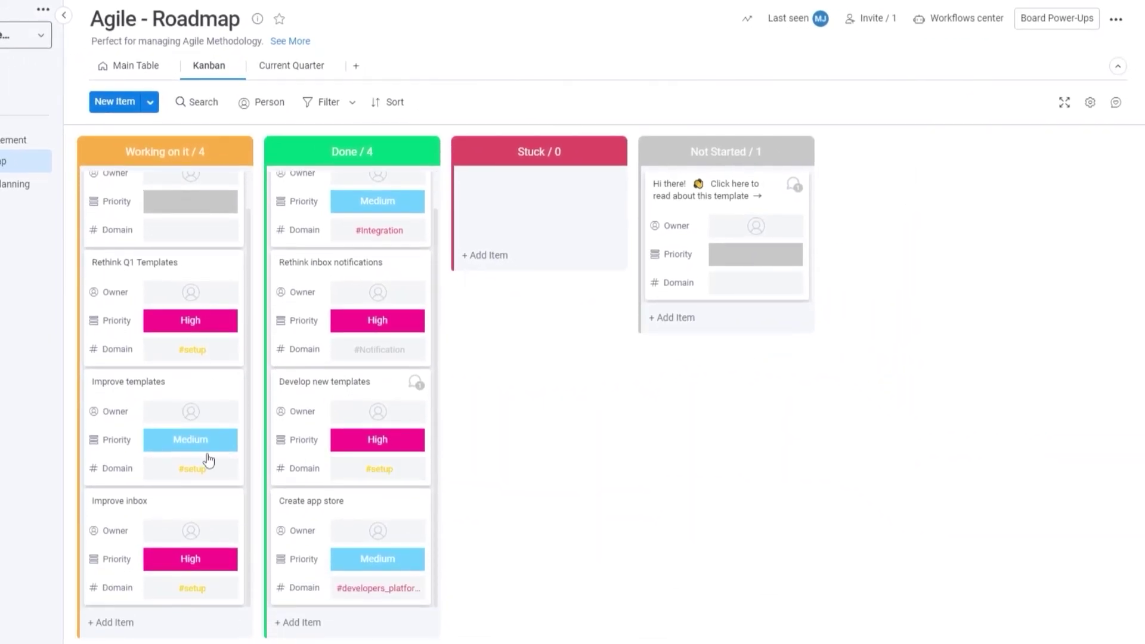
scroll(208, 461, up, 1)
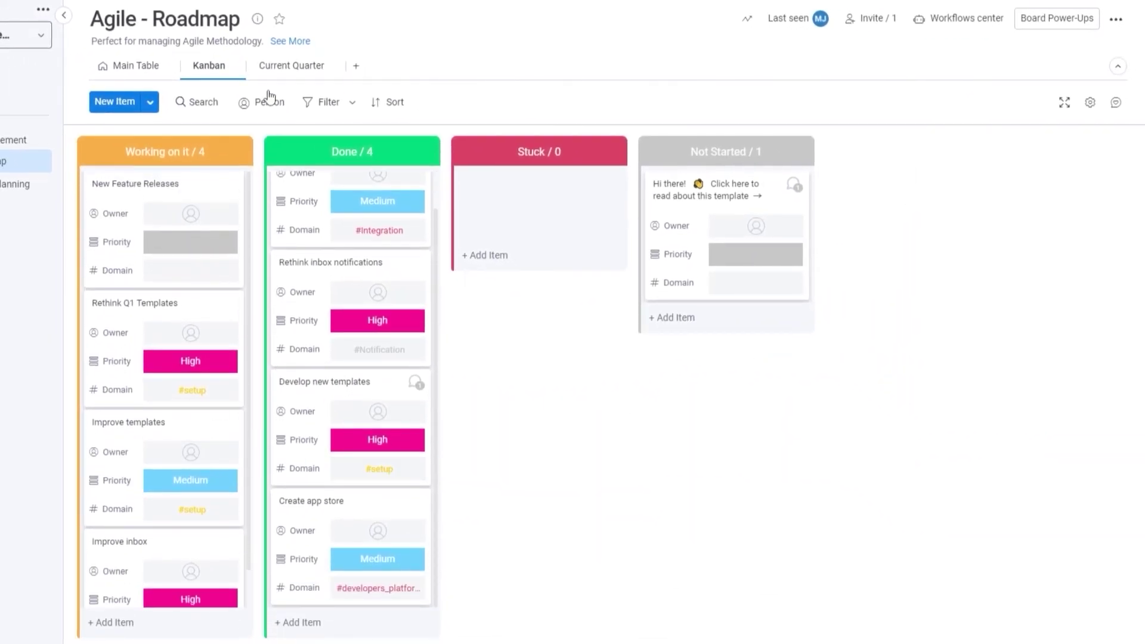
scroll(378, 322, up, 1)
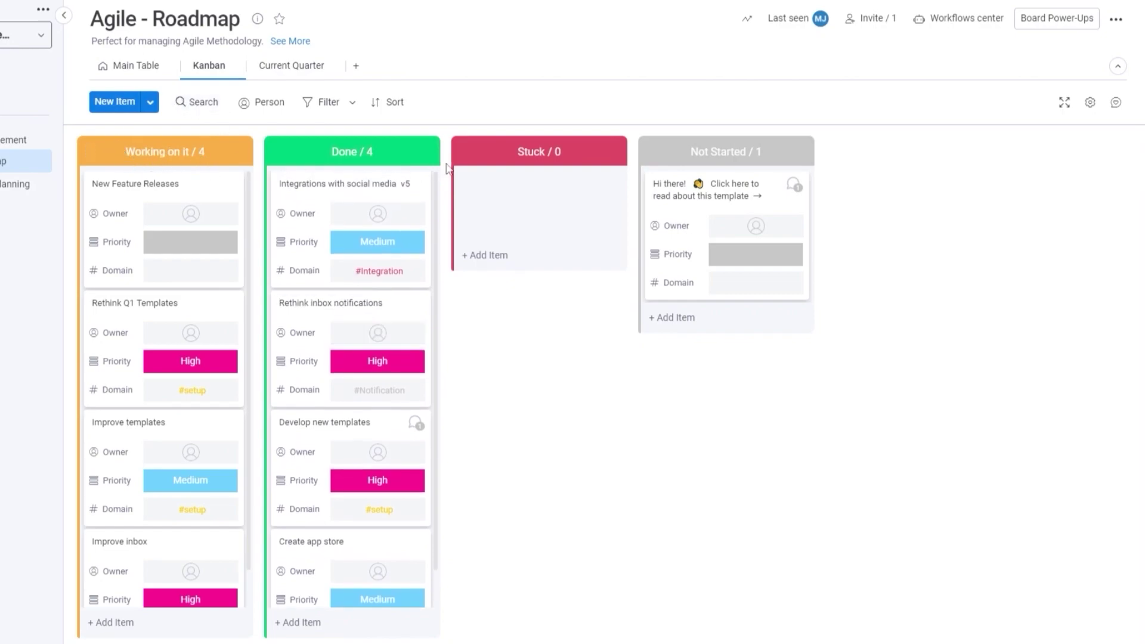
- Move the Not Started column to the front of the Kanban, before Working on it, and review the cards
drag(367, 162, 346, 149)
drag(741, 153, 84, 152)
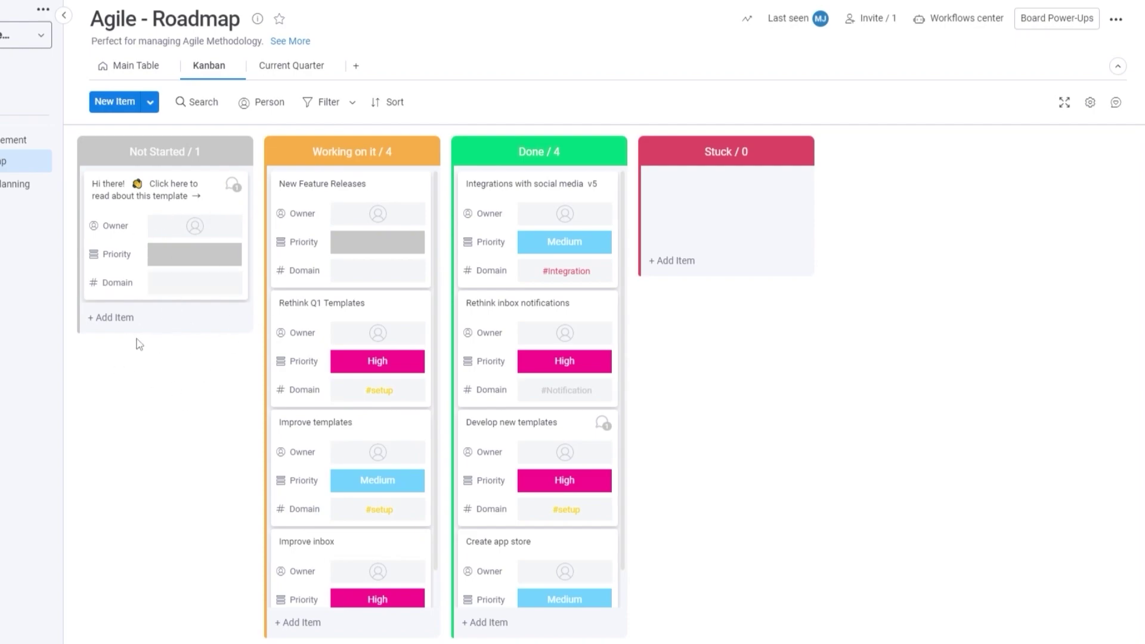
scroll(317, 194, down, 1)
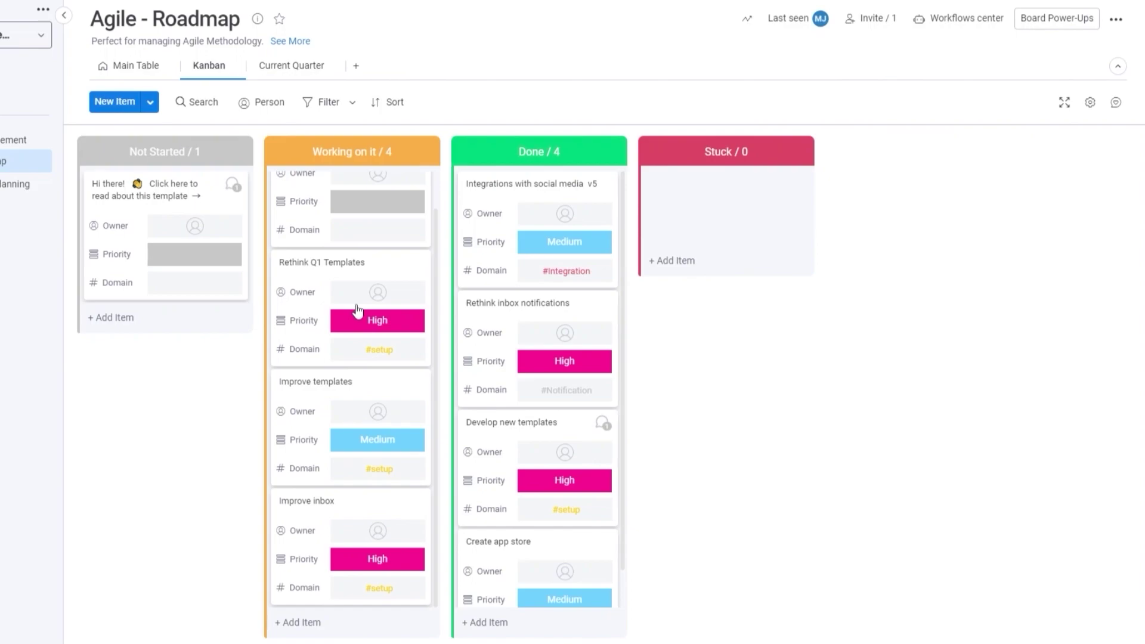
scroll(356, 311, up, 1)
scroll(520, 199, down, 1)
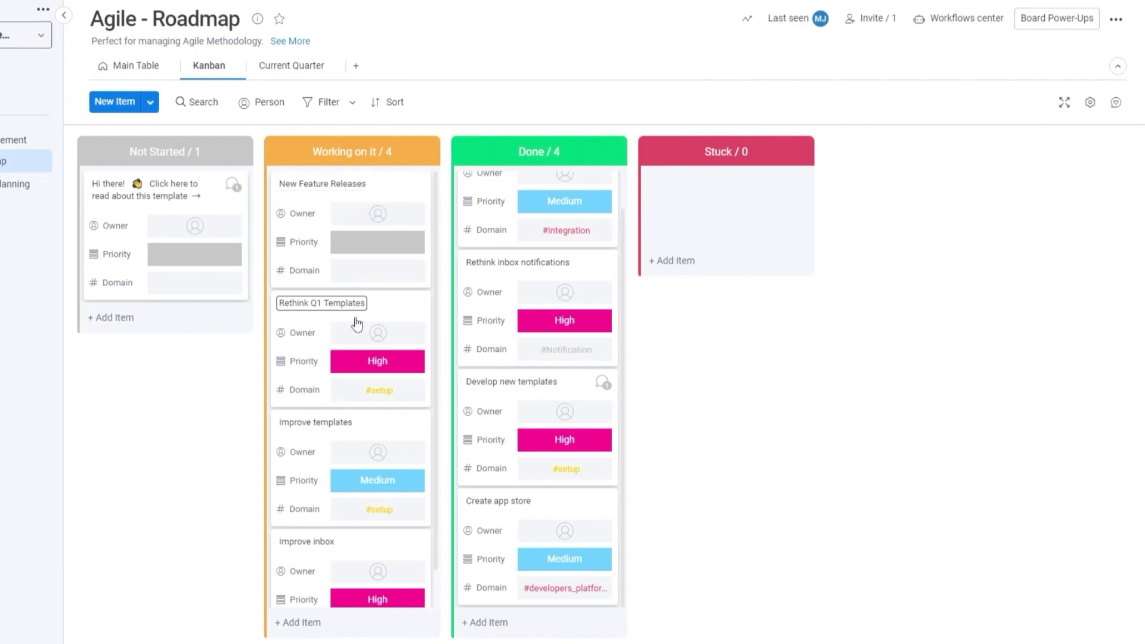
- Return to the Main Table view, open the Q1 initiatives group title for editing and look across the board's columns
click(125, 66)
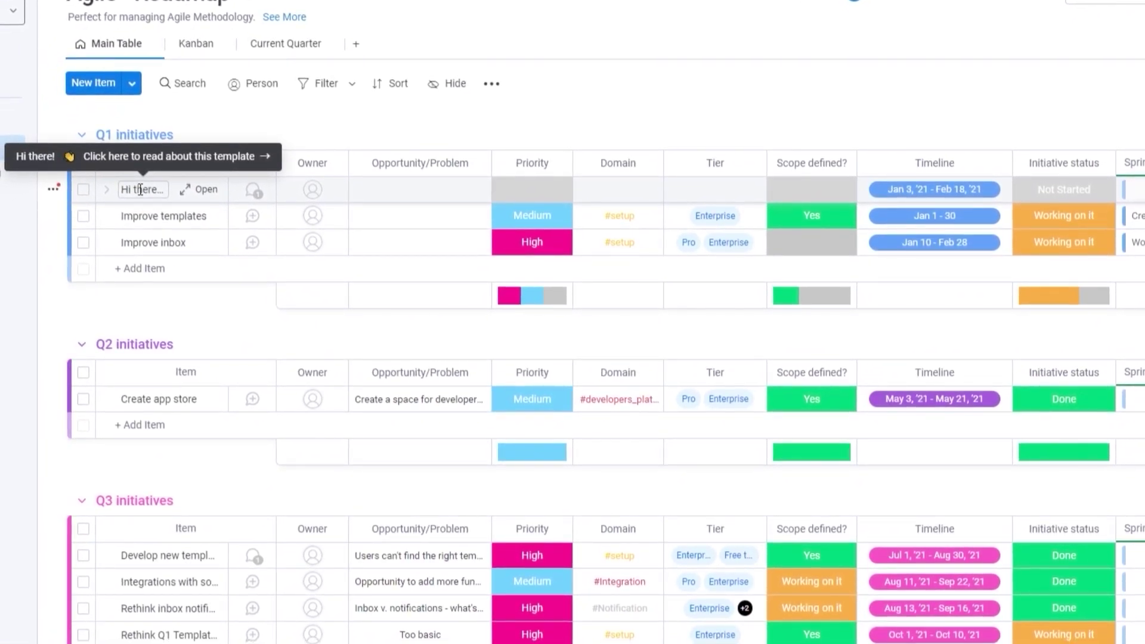
click(106, 138)
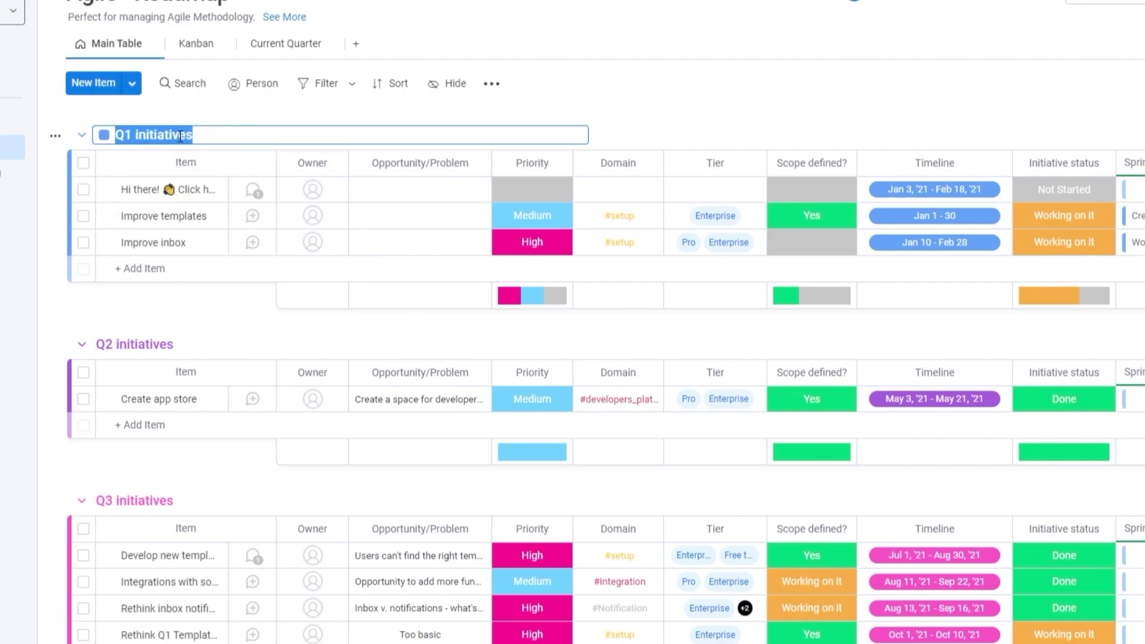
key(Return)
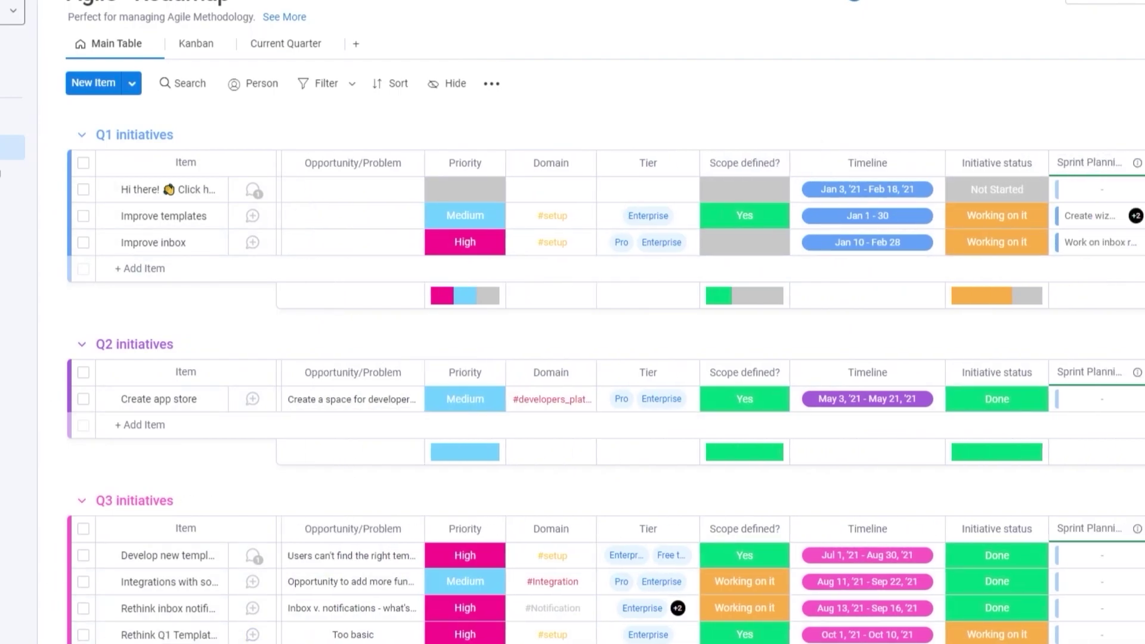
scroll(710, 397, right, 3)
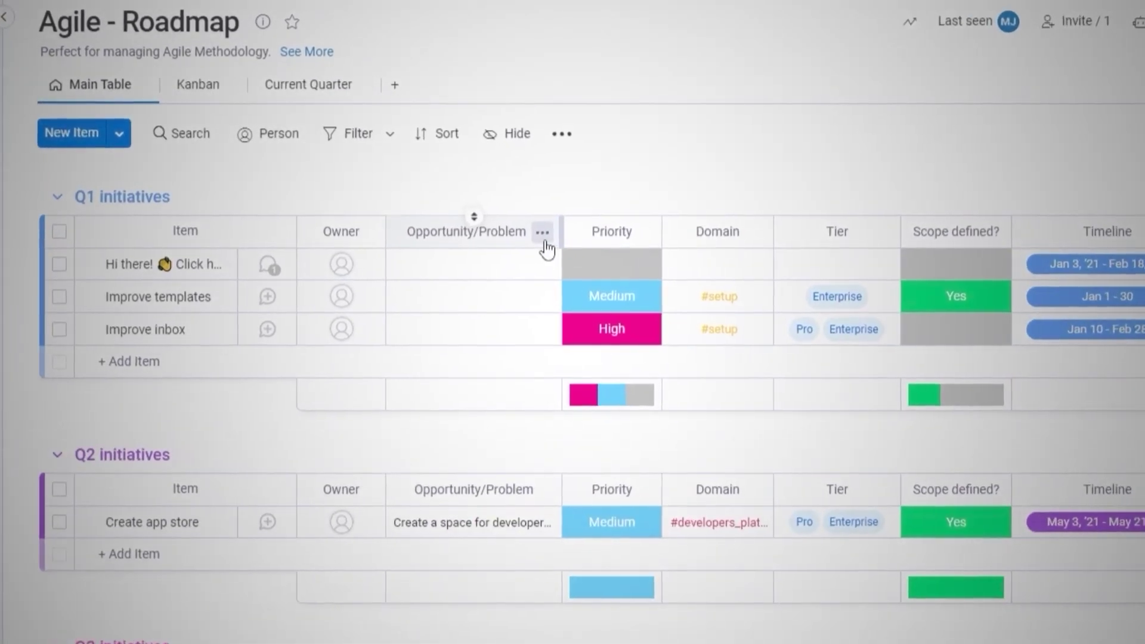
- Delete the Opportunity/Problem and Domain columns from the Agile - Roadmap board
click(475, 164)
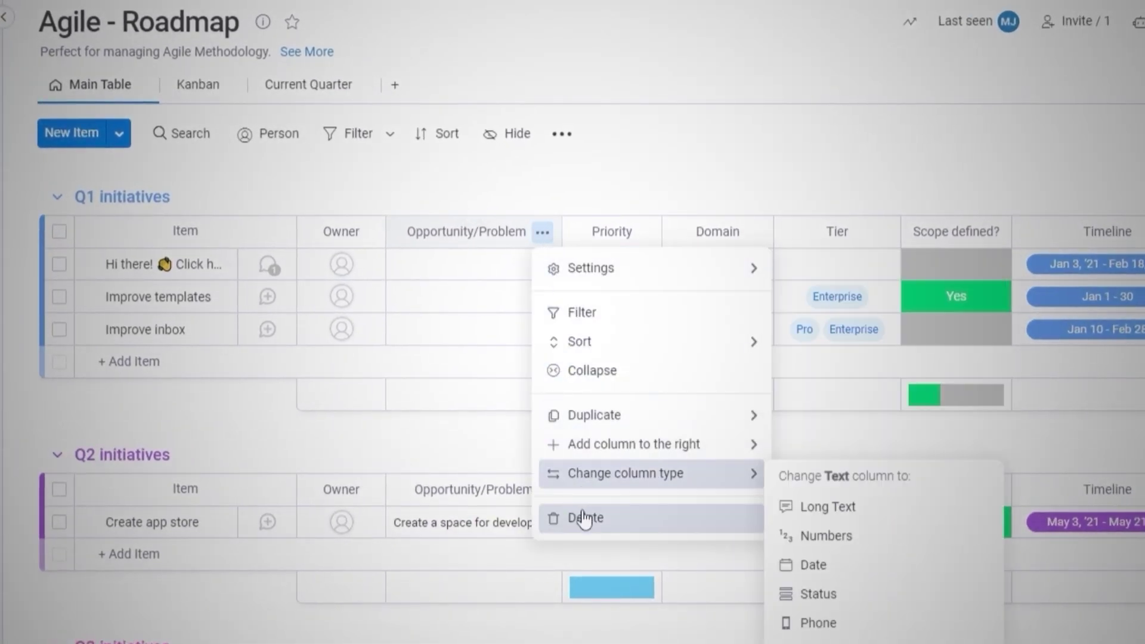
click(582, 516)
click(799, 127)
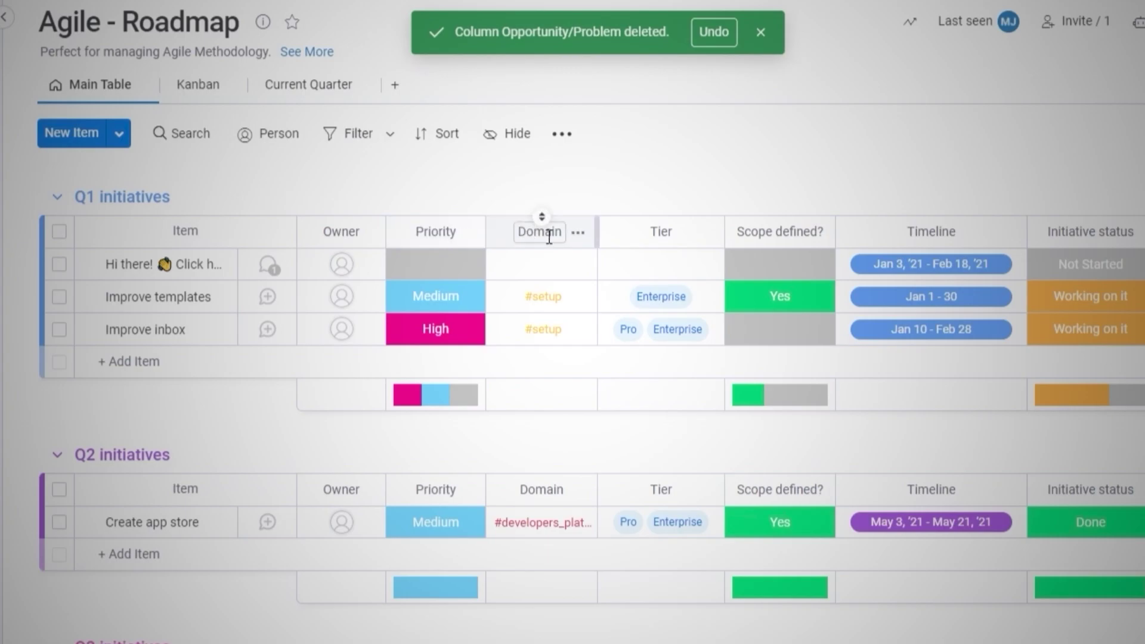
click(578, 234)
click(636, 514)
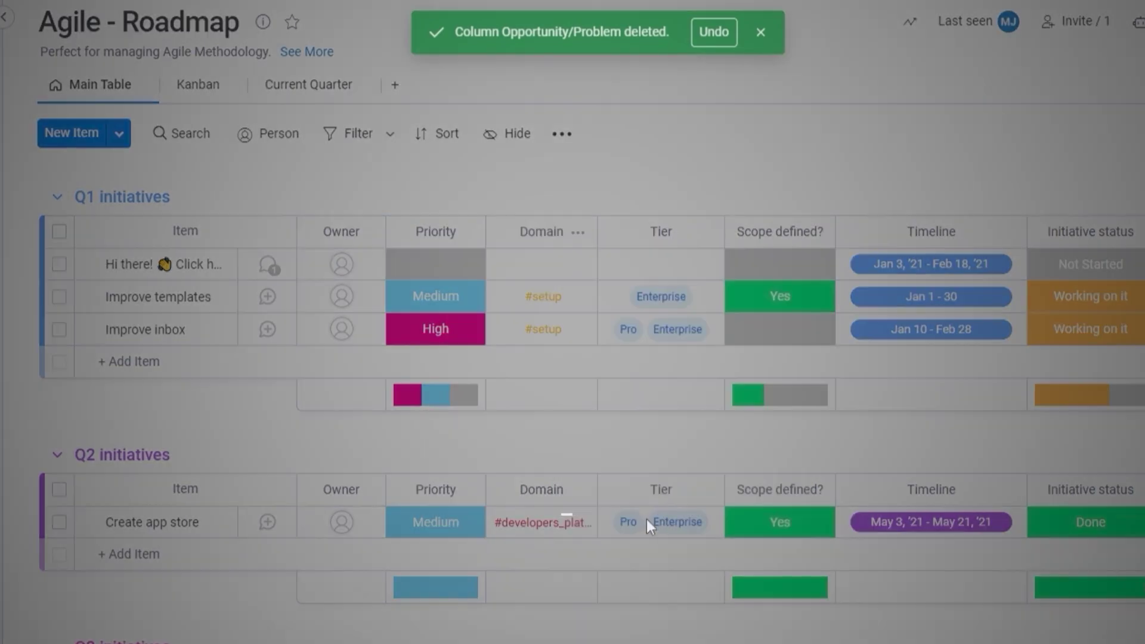
click(802, 138)
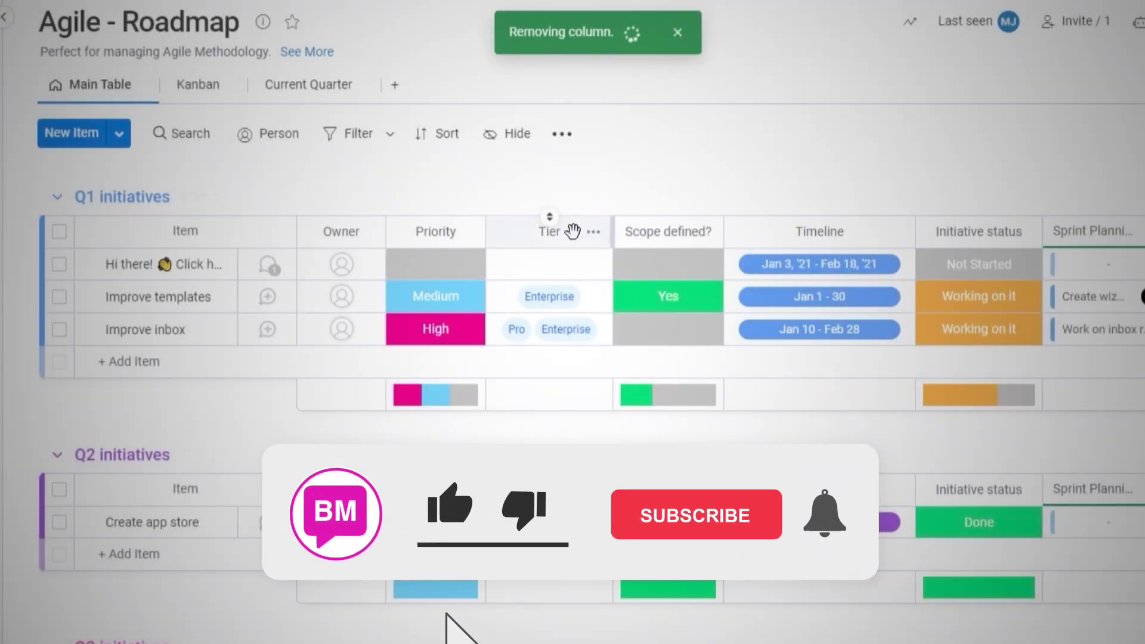
- Delete the Tier and Scope defined? columns from the Agile - Roadmap board
click(593, 232)
click(636, 514)
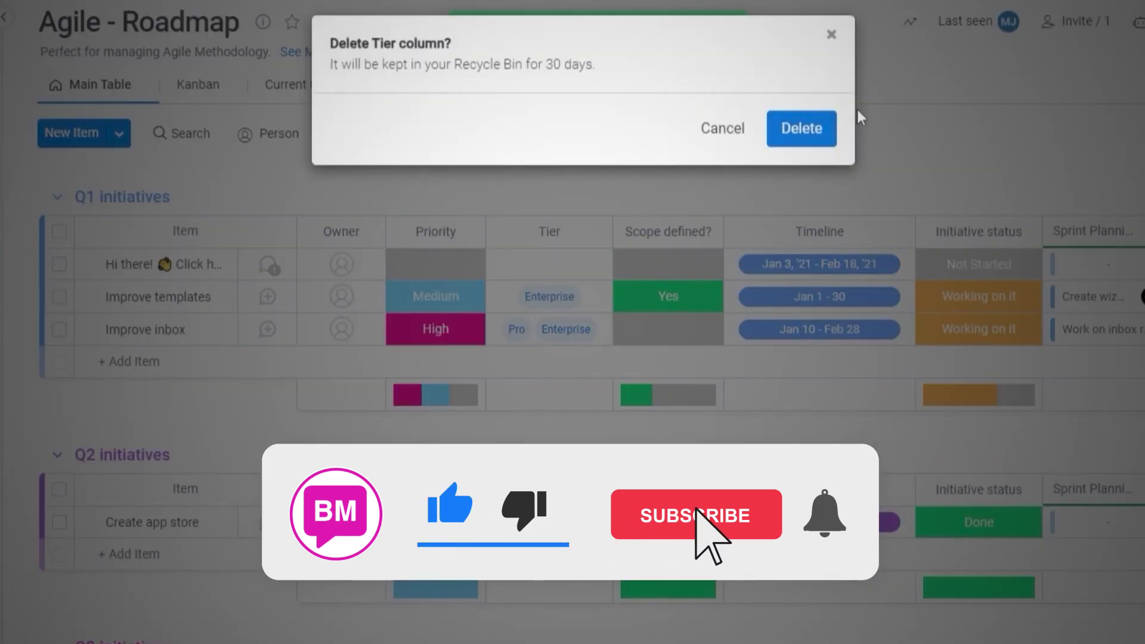
click(822, 133)
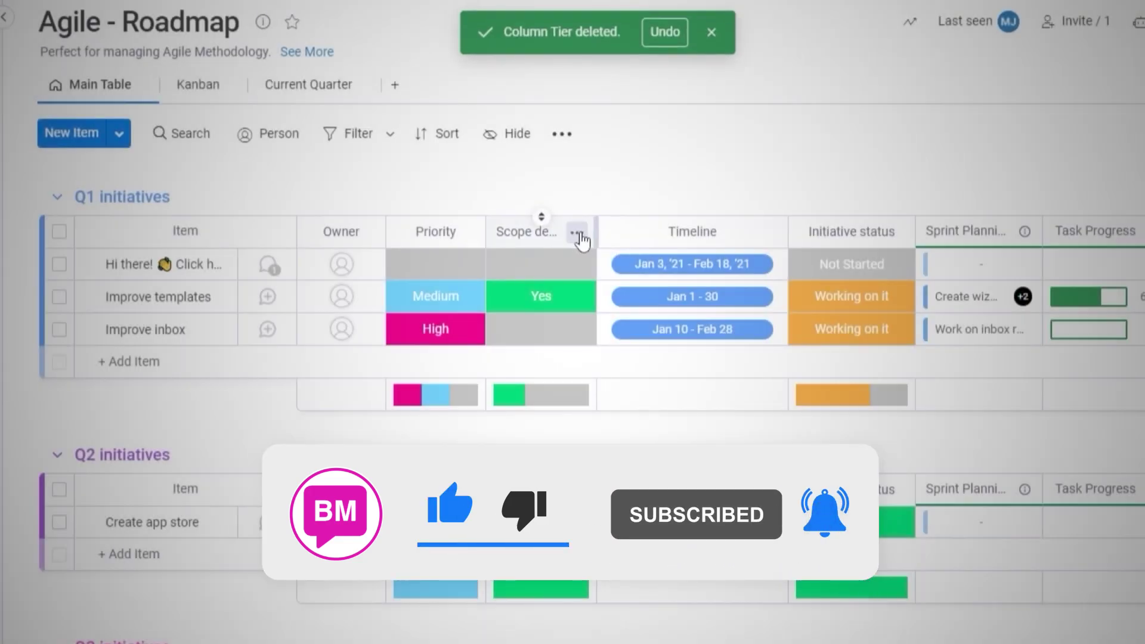
click(577, 232)
click(622, 514)
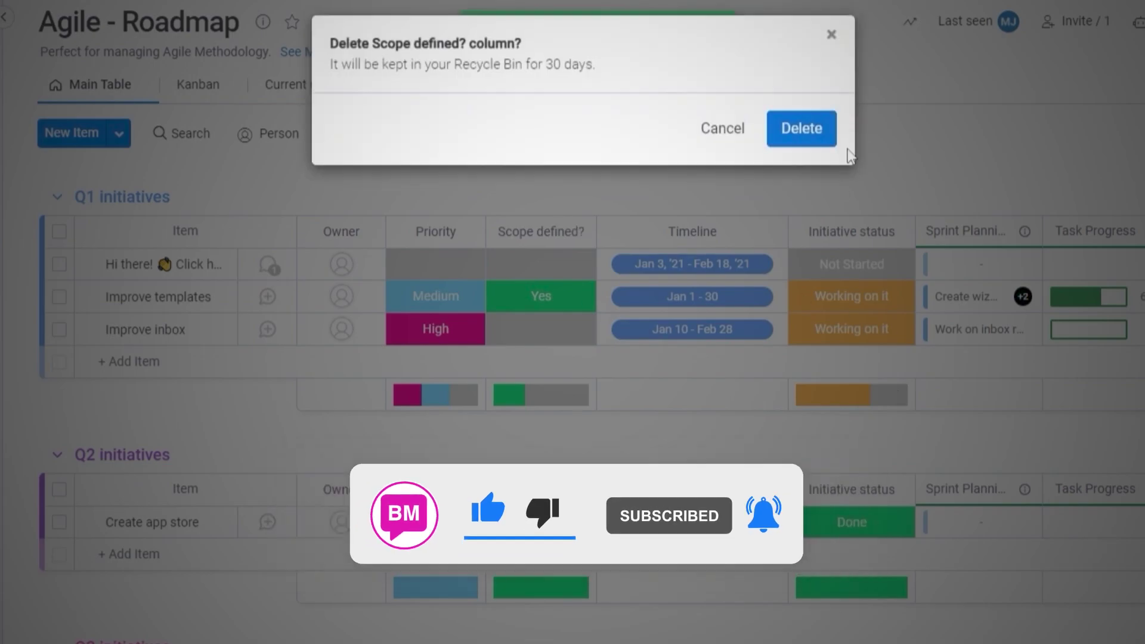
click(800, 128)
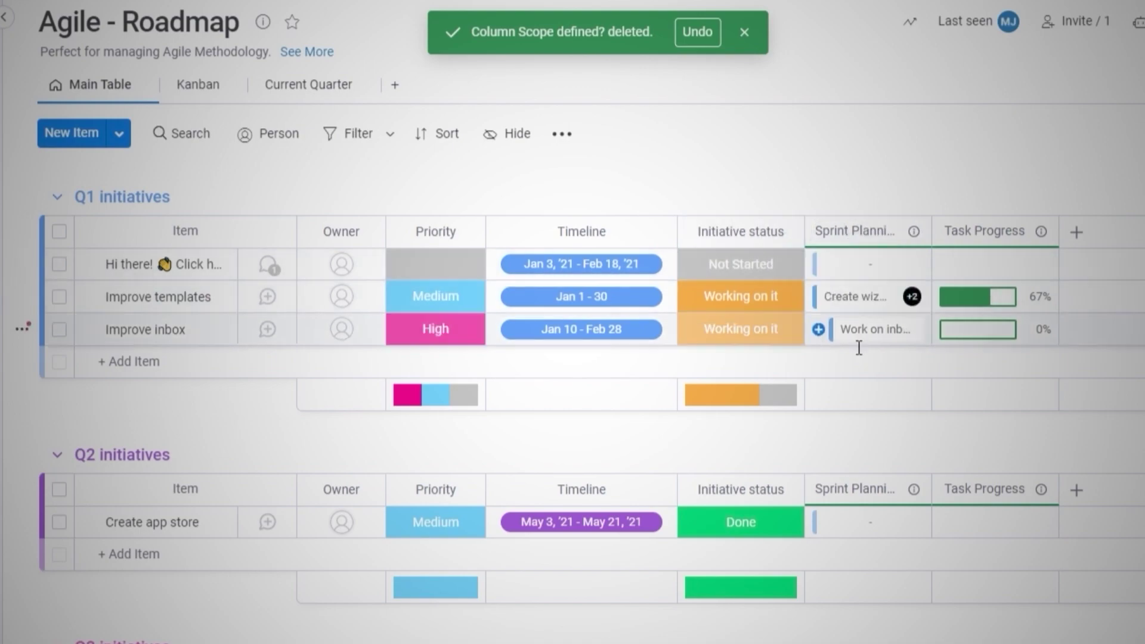
- Delete the Sprint Planning Board column from the Agile - Roadmap board
click(911, 232)
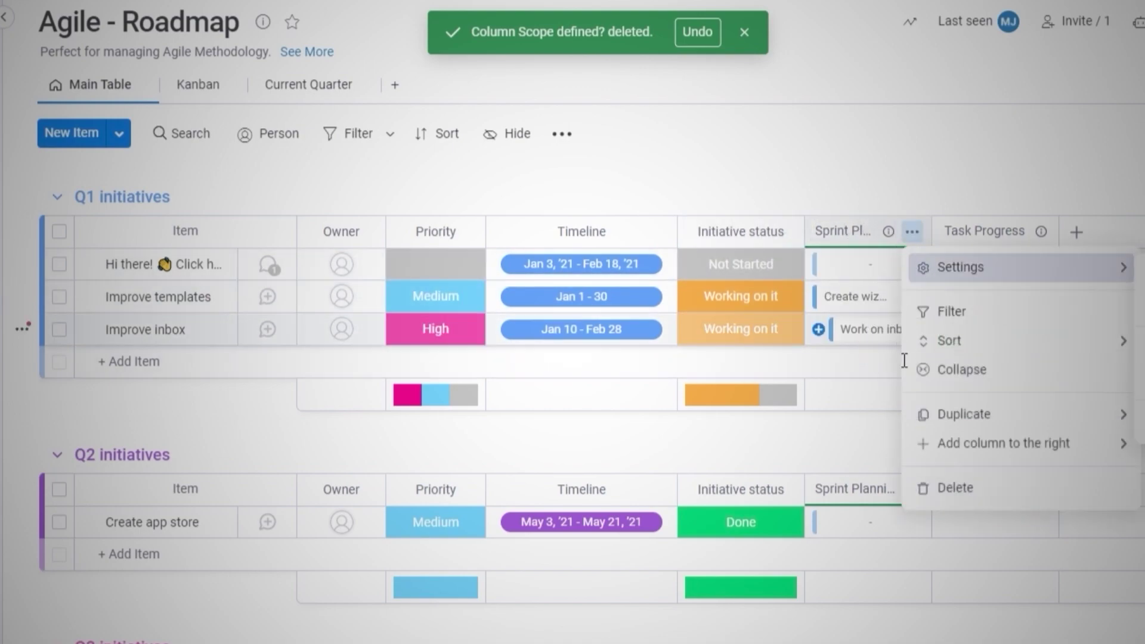
click(953, 487)
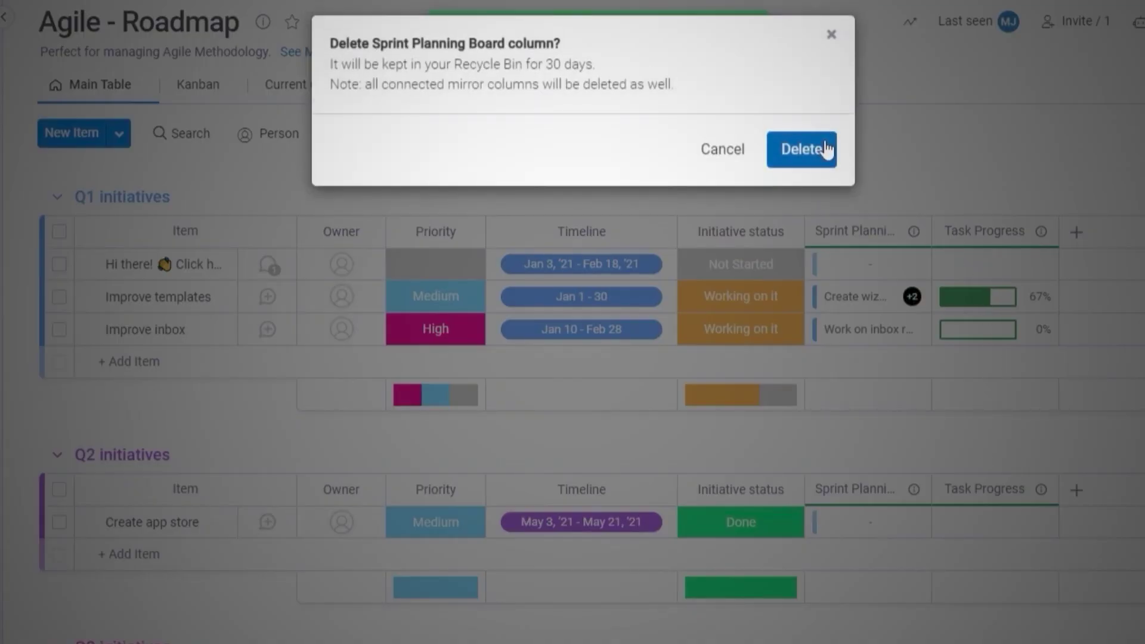
key(Return)
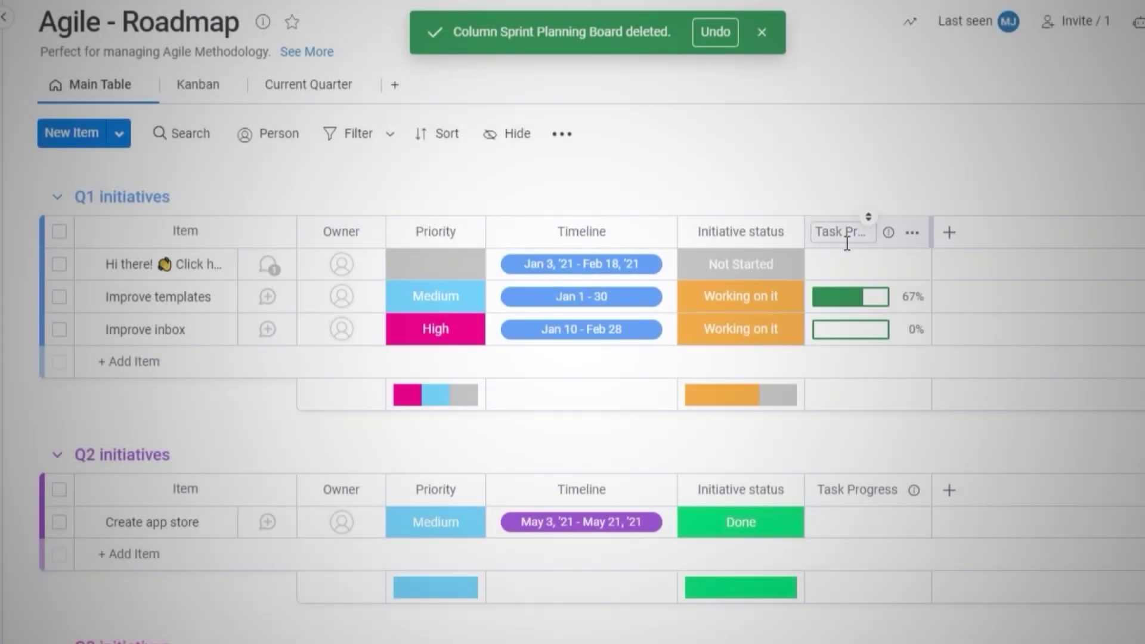
- Examine the Task Progress breakdown of Improve templates and the details of its linked item Create wizard after user sign up
mouse_move(912, 301)
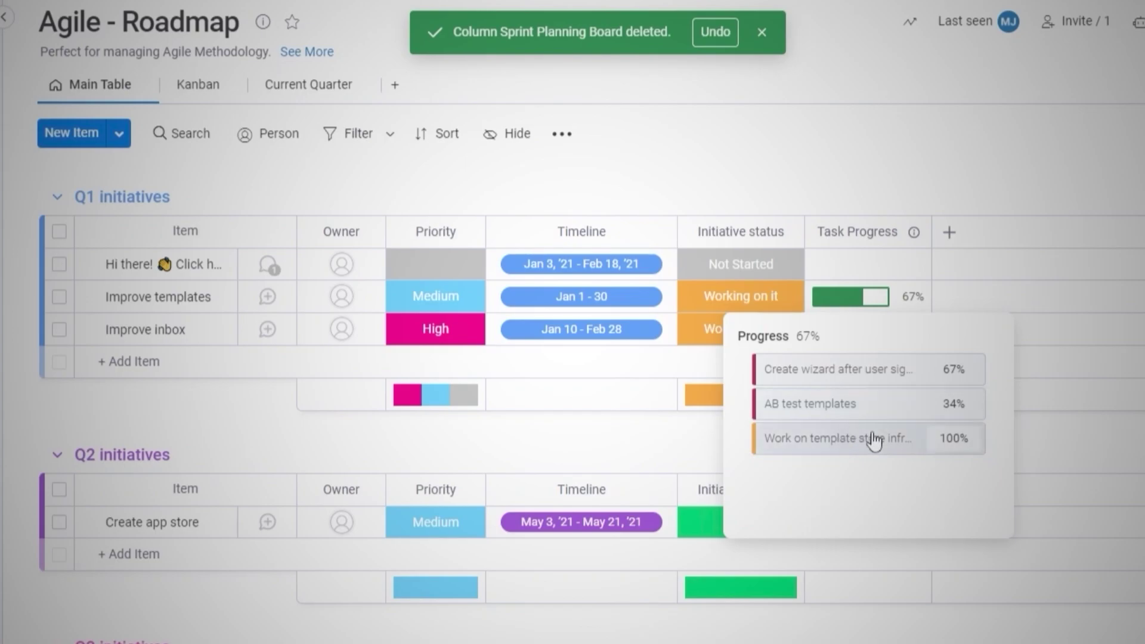
click(954, 376)
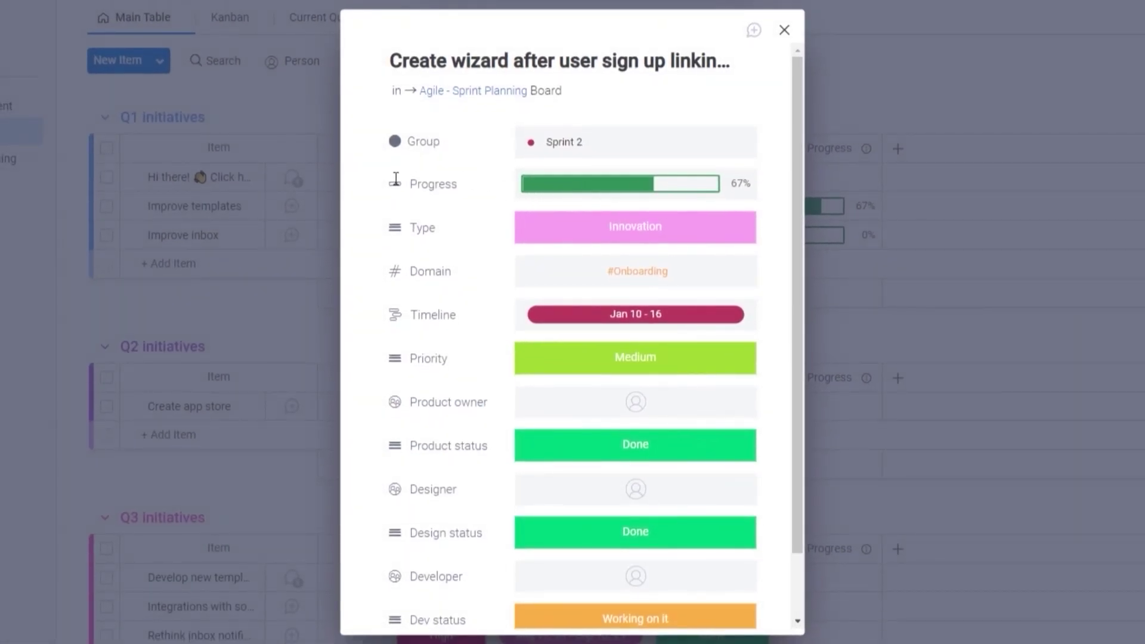
drag(396, 178, 639, 191)
click(677, 197)
click(756, 212)
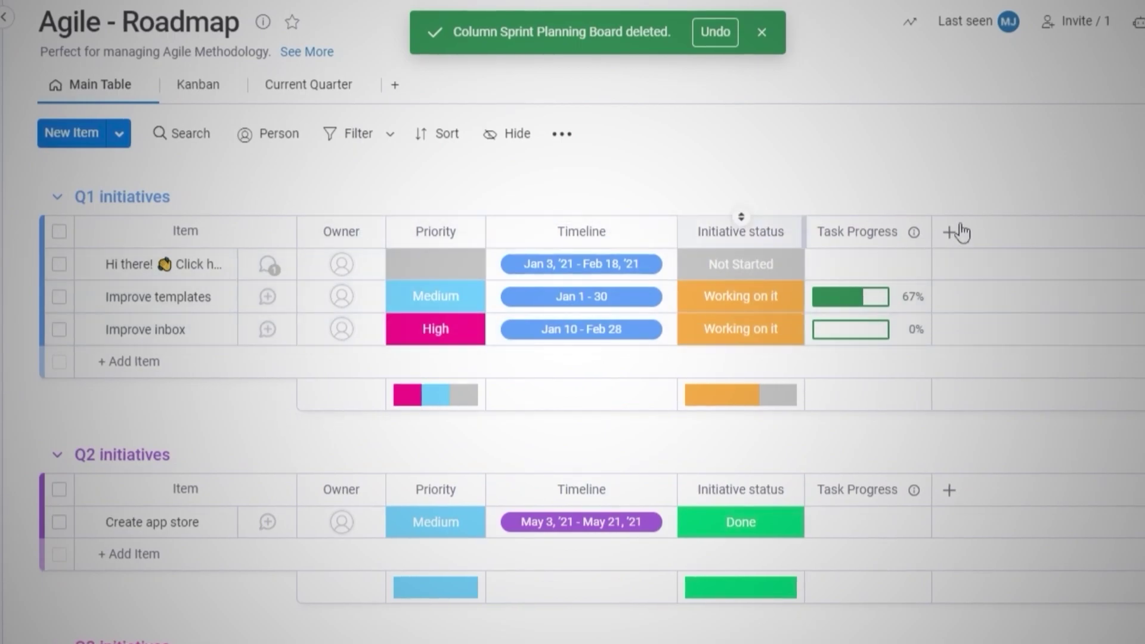
- Delete the Task Progress column and add a People column after Initiative status
click(917, 236)
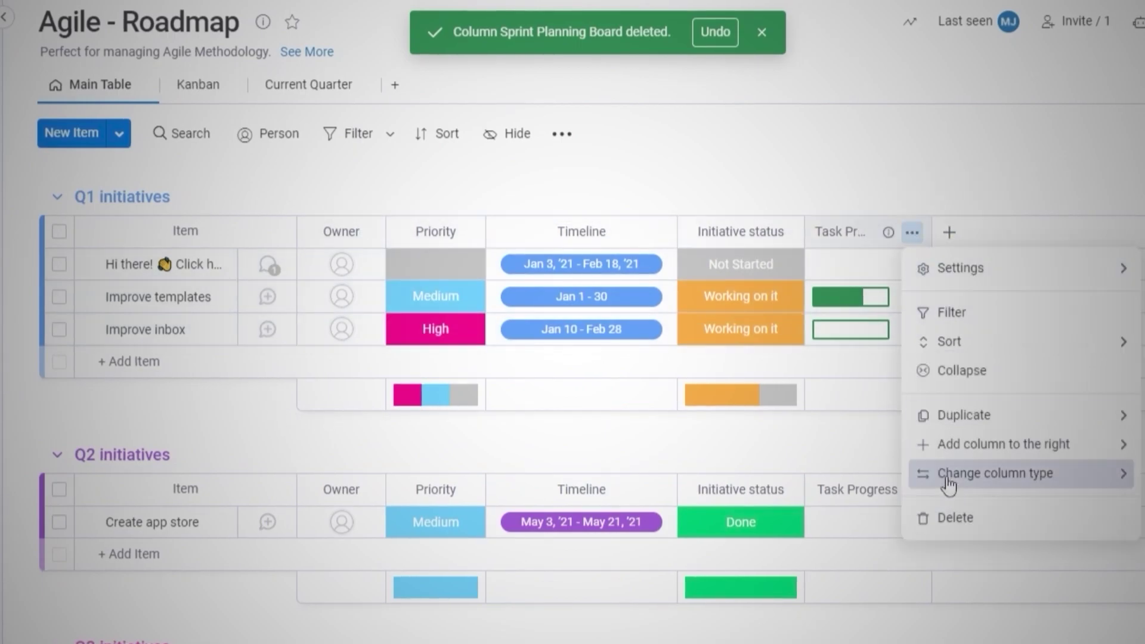
click(949, 523)
click(832, 127)
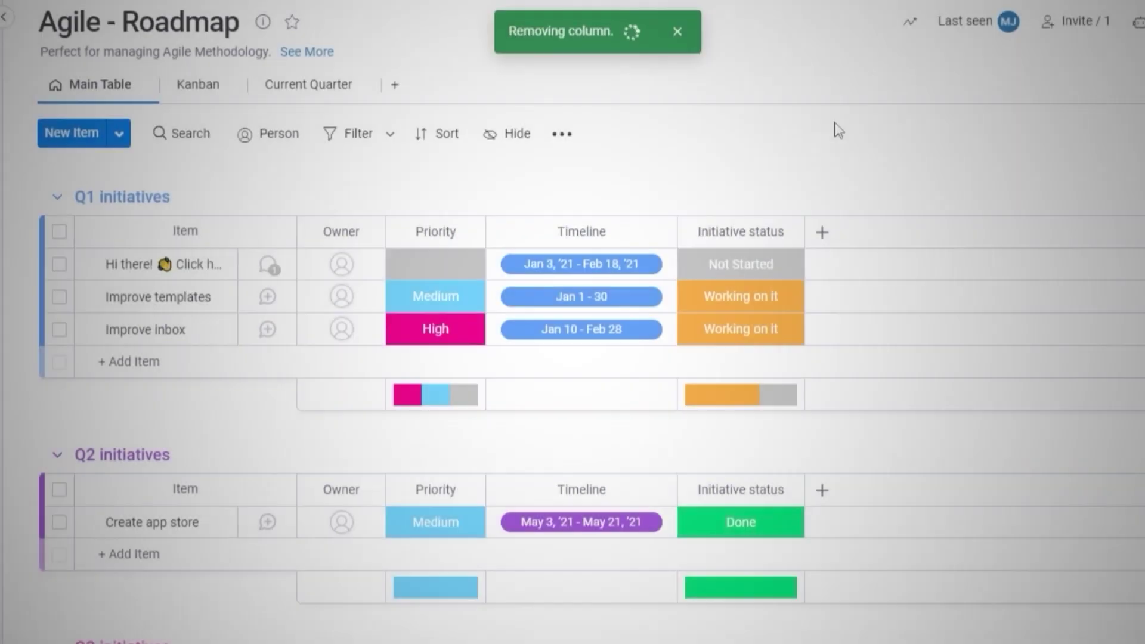
click(820, 233)
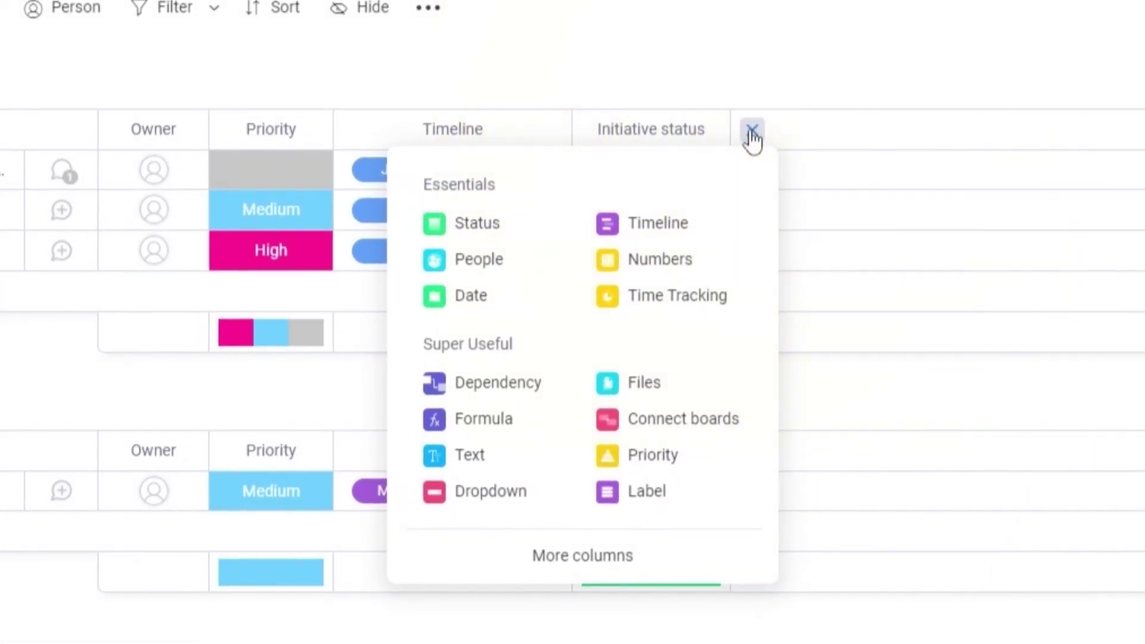
click(477, 274)
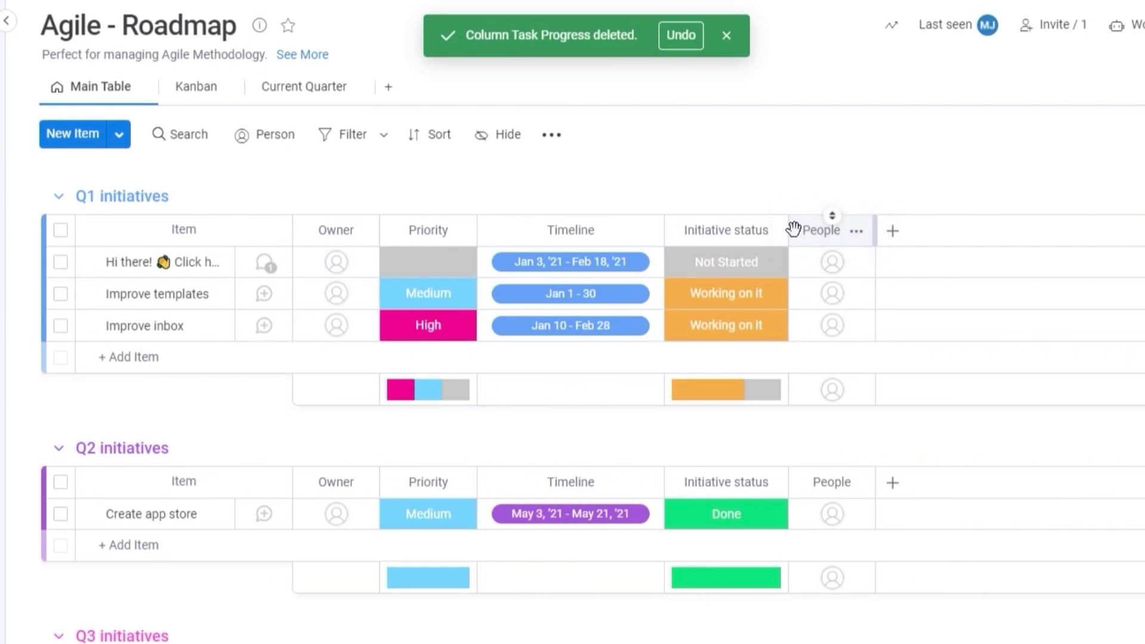
- Move the People column between Owner and Priority and rename it Assignee
drag(795, 229, 396, 241)
click(416, 230)
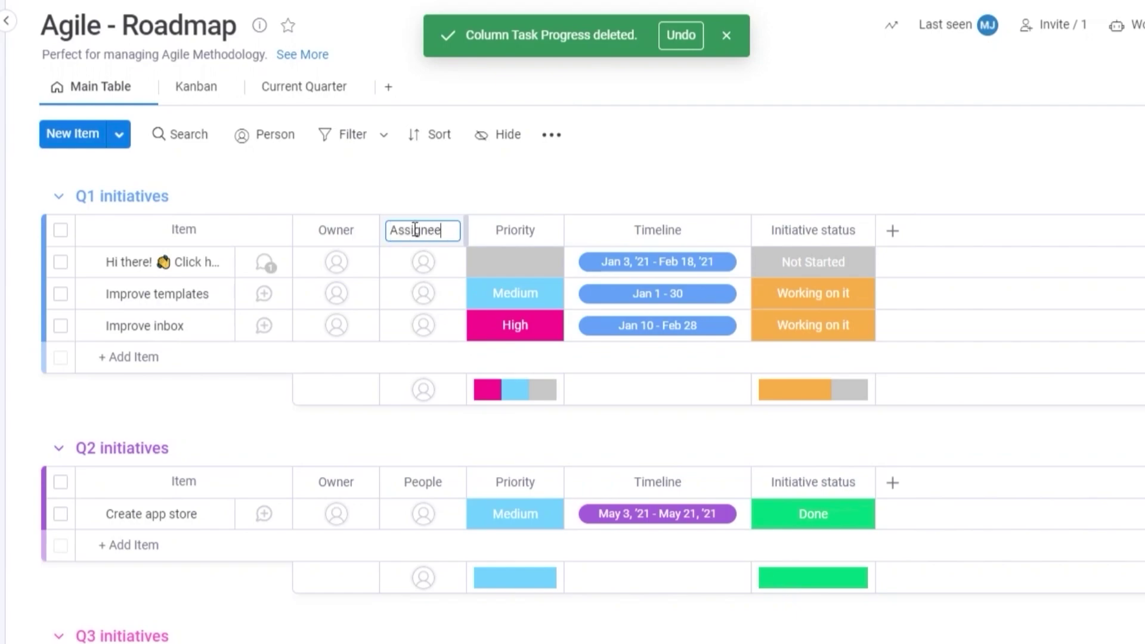
key(Return)
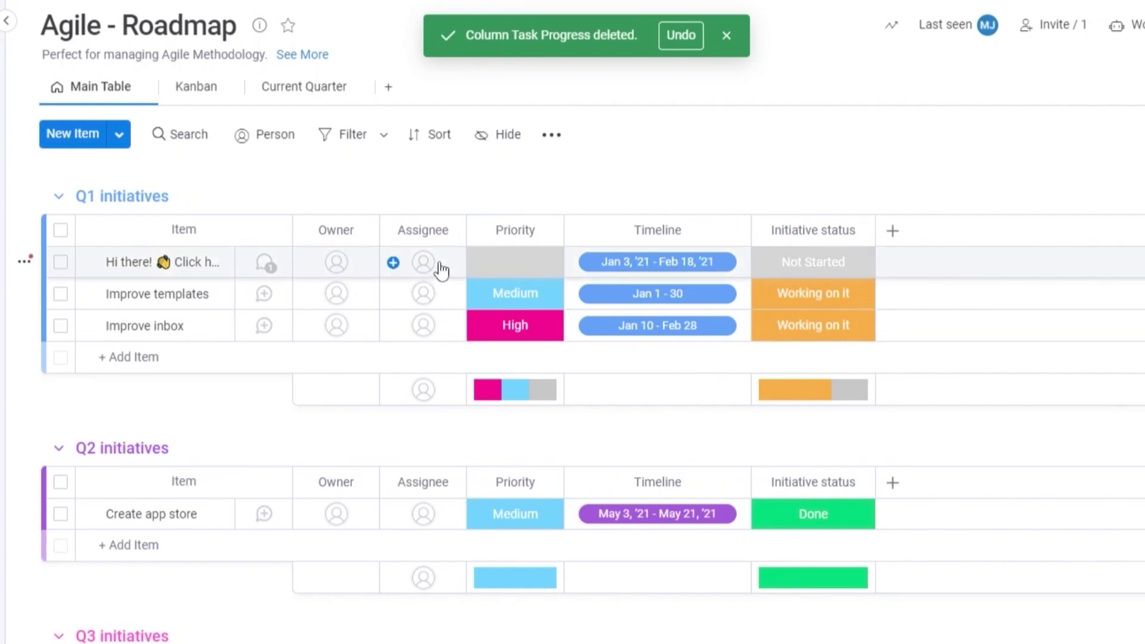
- View the people available as Owner for the first Q1 initiatives item, leaving it unassigned
click(336, 273)
click(463, 429)
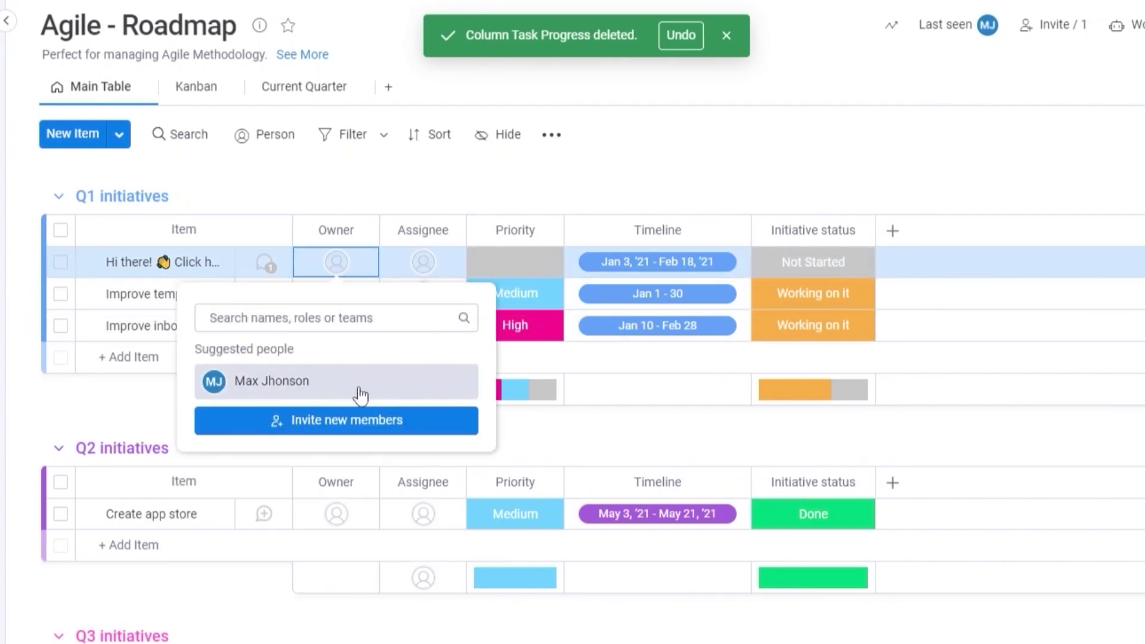
click(342, 180)
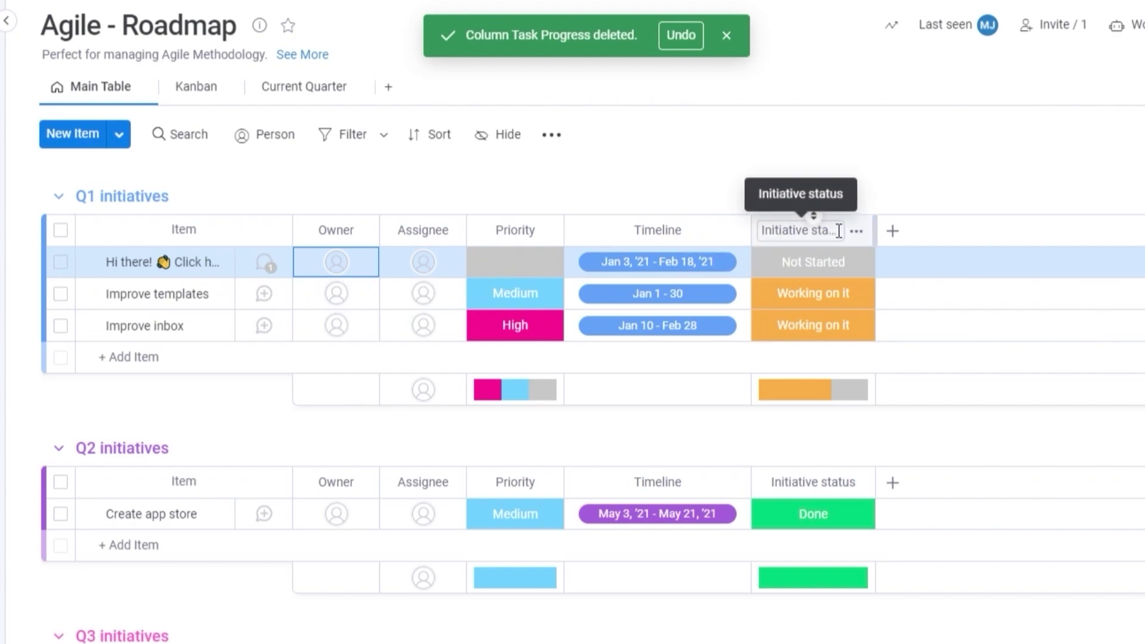
- Rename the Initiative status column to status
click(804, 232)
drag(809, 232, 737, 241)
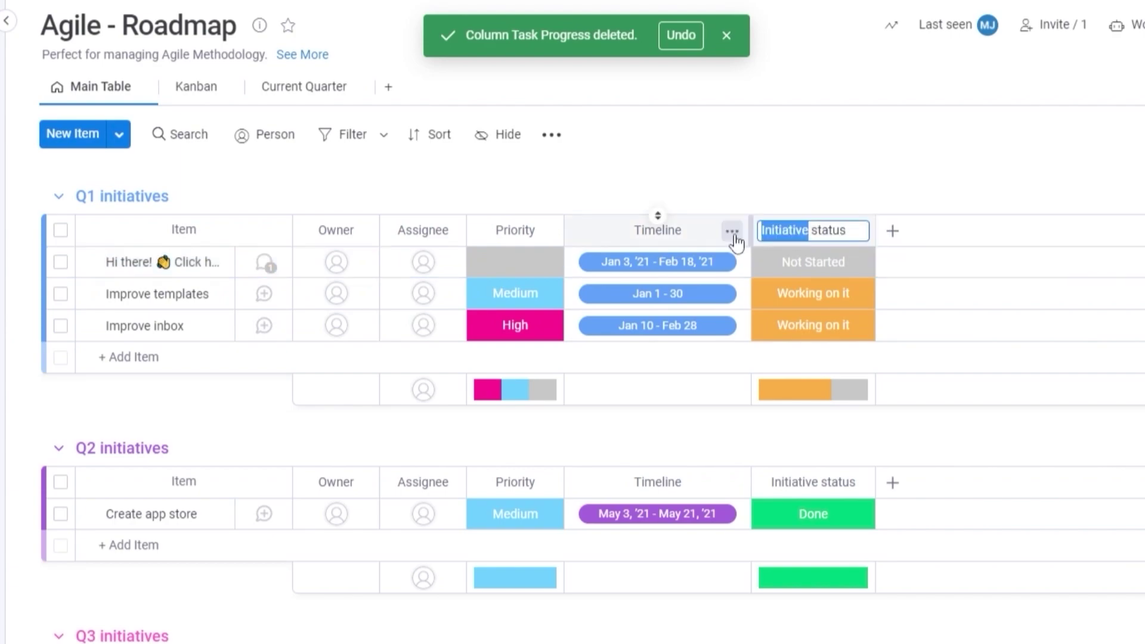
key(Return)
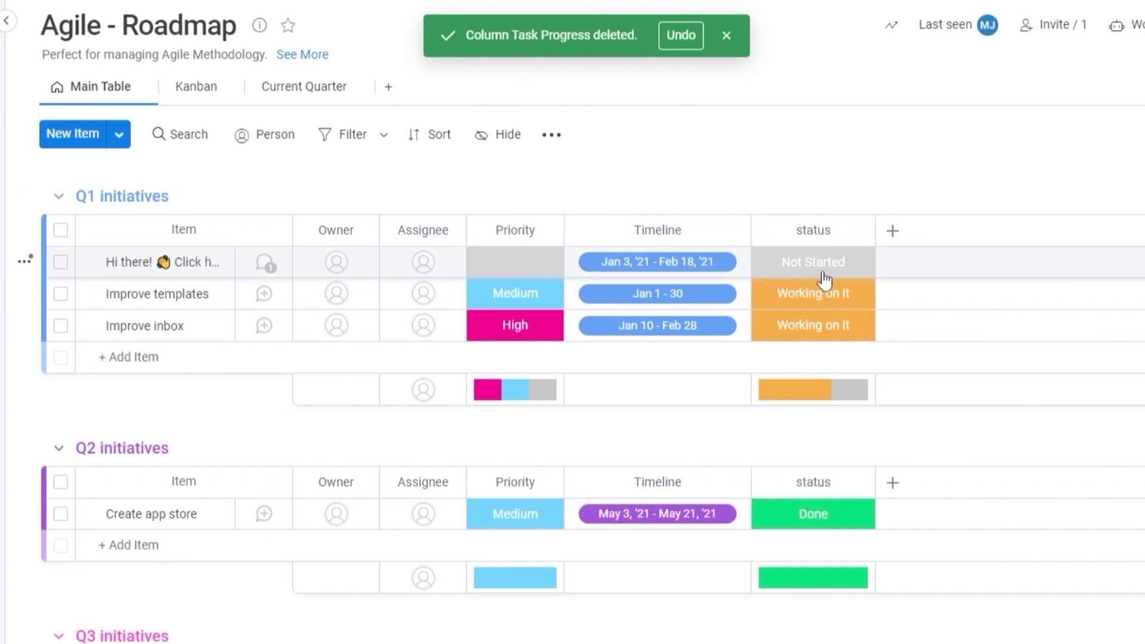
- Examine the status labels and their editing options on the first Q1 item, without changing them
click(814, 262)
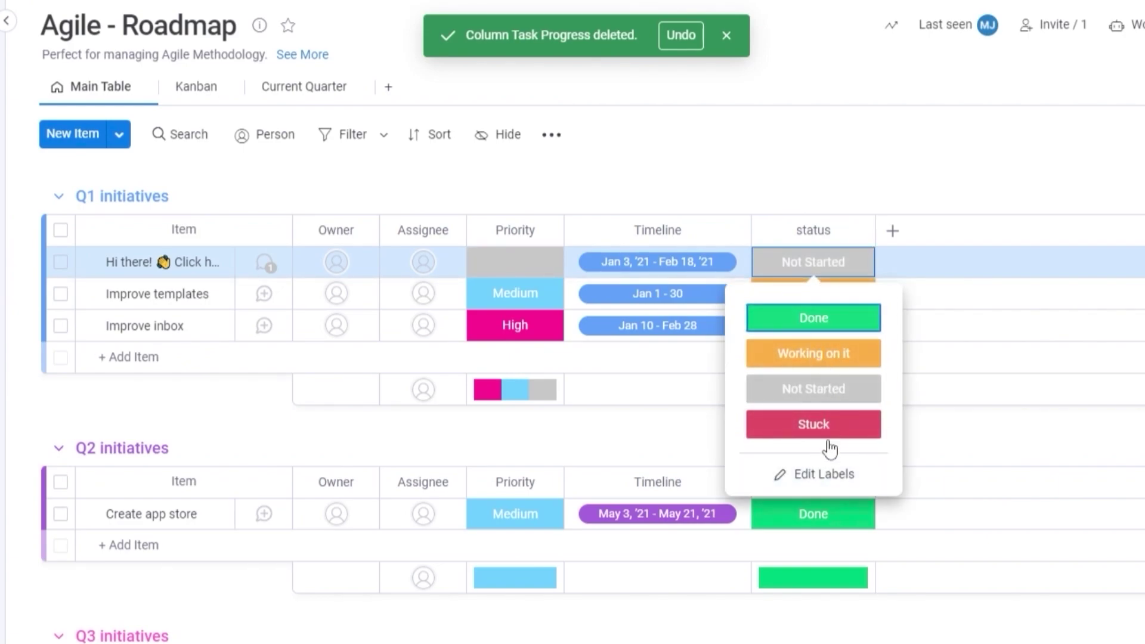
click(826, 475)
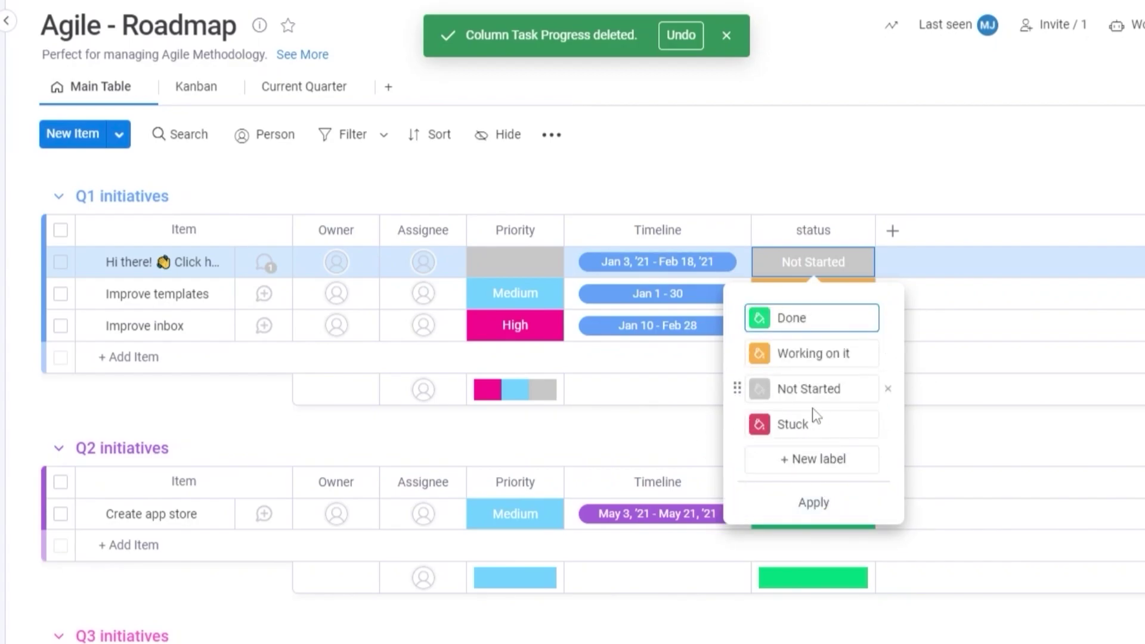
click(686, 429)
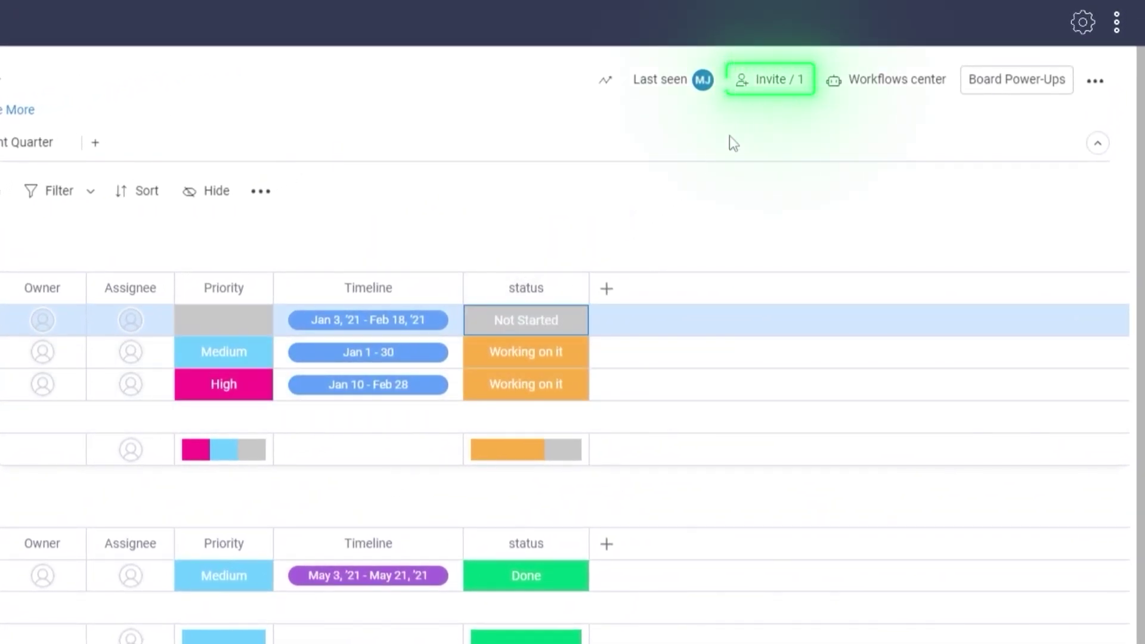
- View the Board Members invitation dialog for the Agile - Roadmap board and close it
click(768, 87)
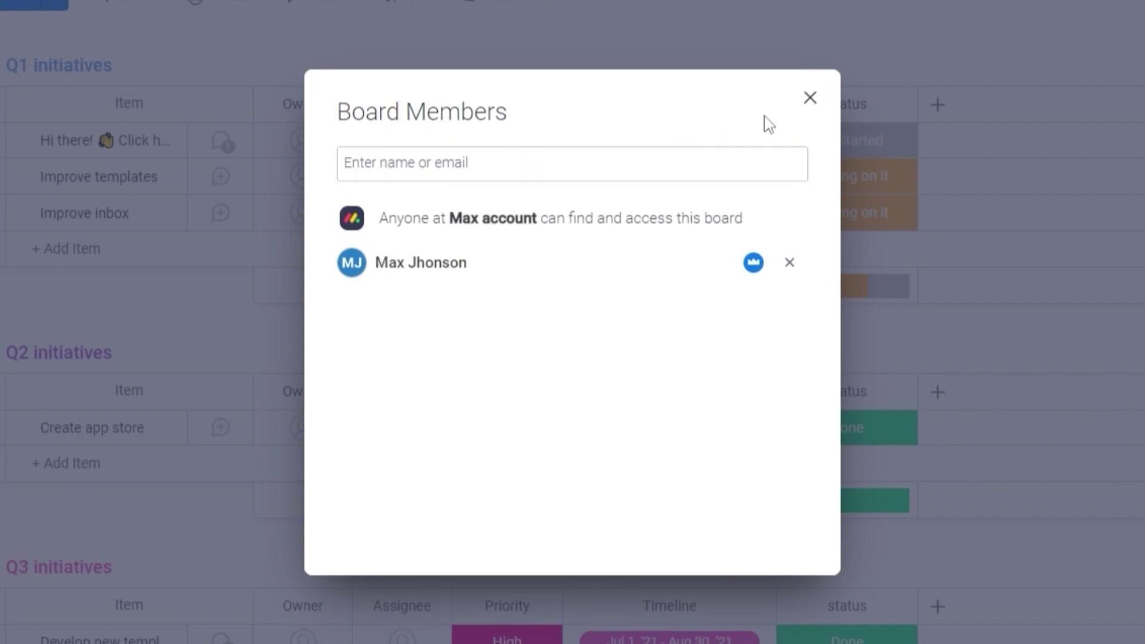
click(805, 102)
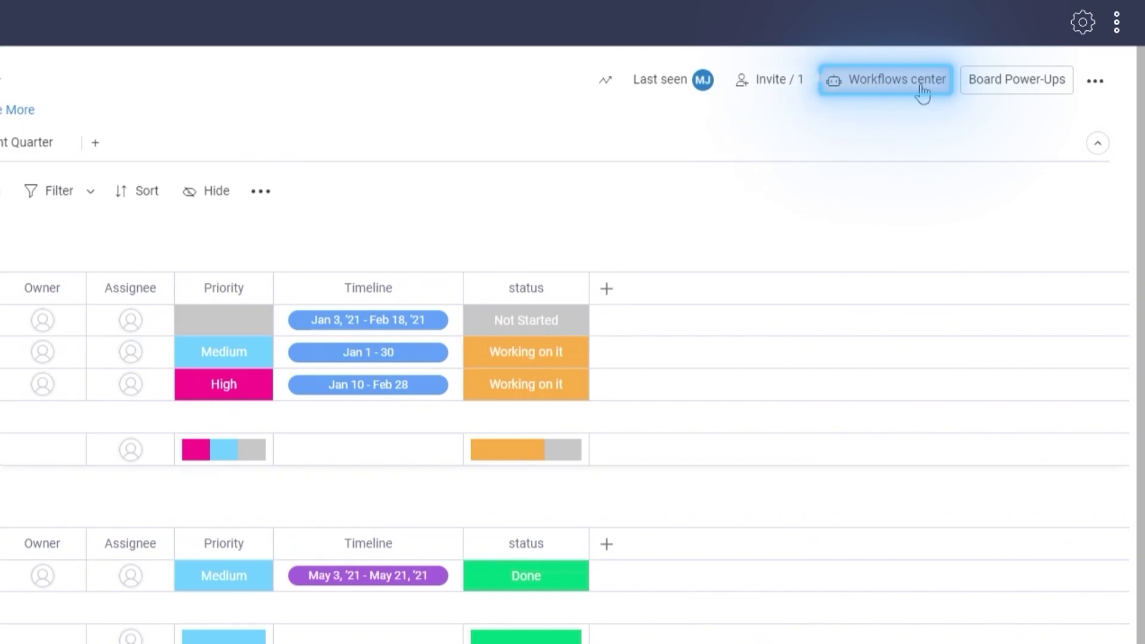
- Browse the featured apps in the Apps Marketplace through the board's Power-Ups, then leave the marketplace
click(1022, 92)
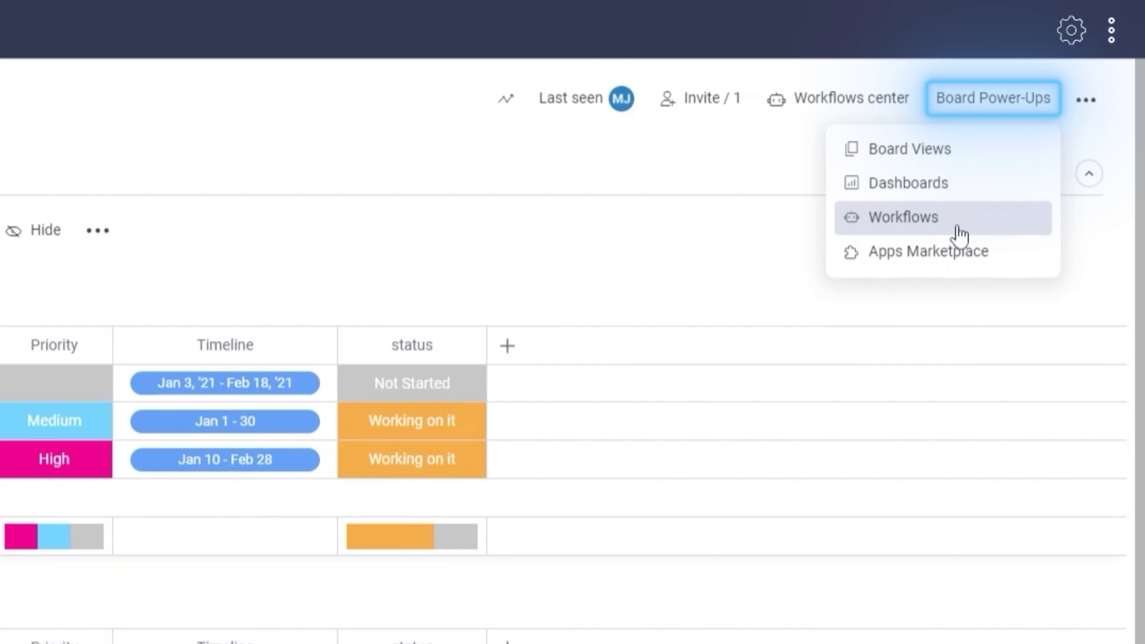
click(918, 257)
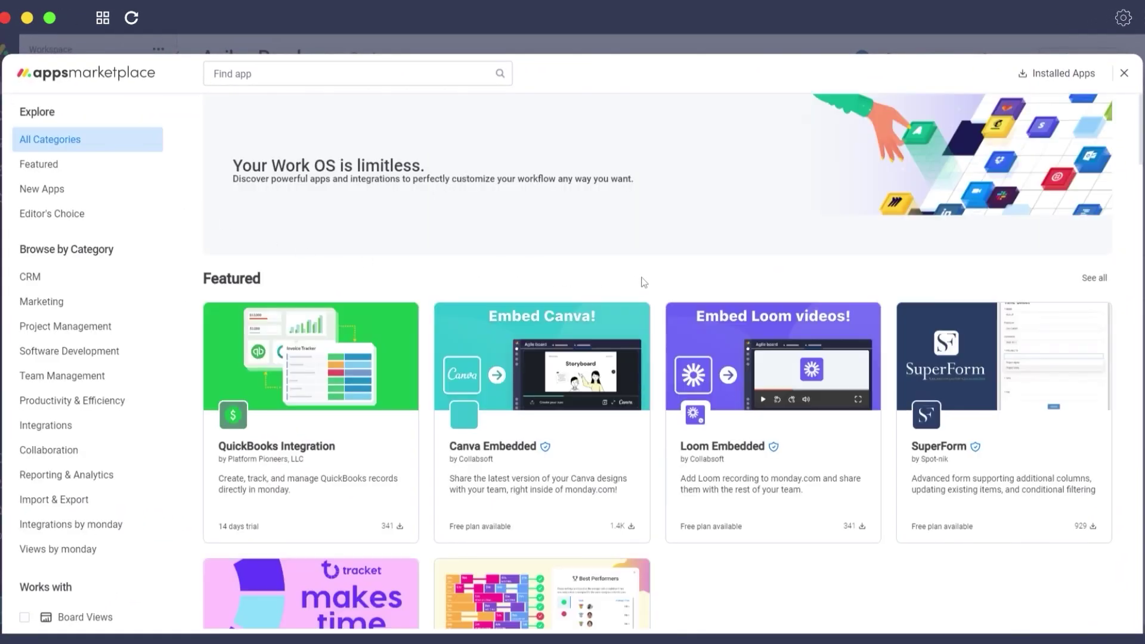
scroll(643, 284, down, 1)
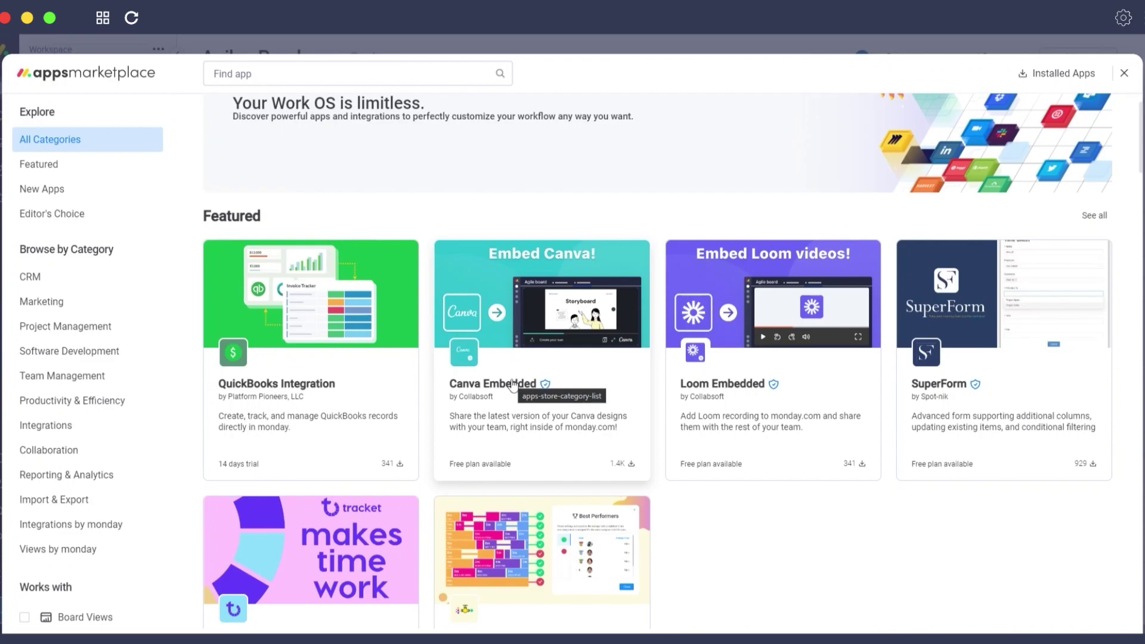
scroll(512, 385, down, 2)
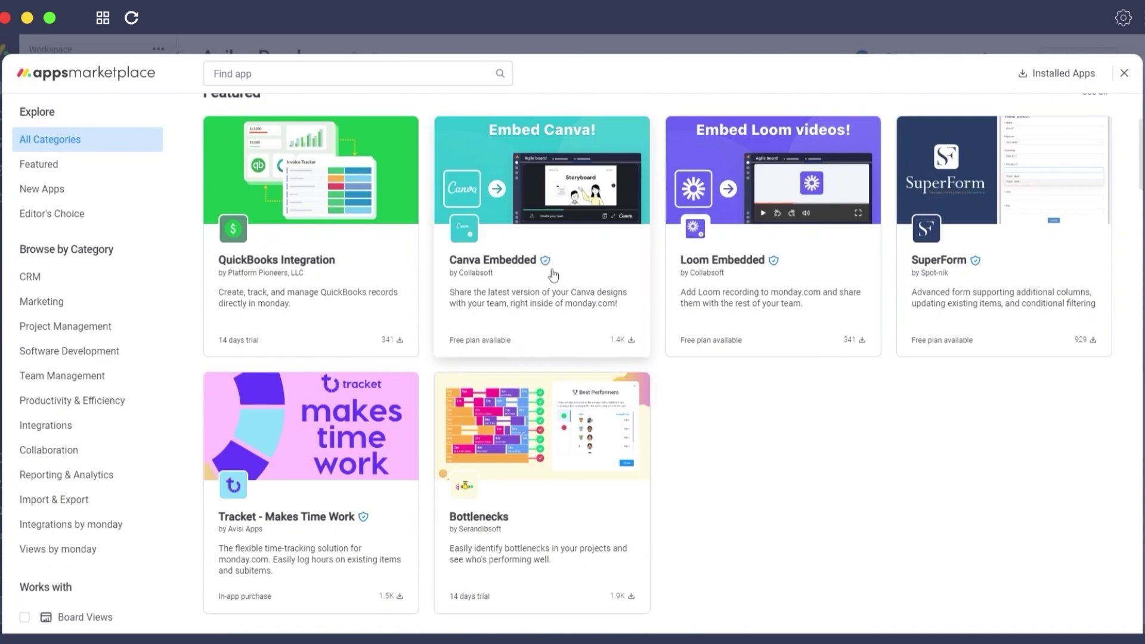
scroll(551, 273, down, 4)
scroll(552, 273, up, 5)
scroll(573, 215, up, 1)
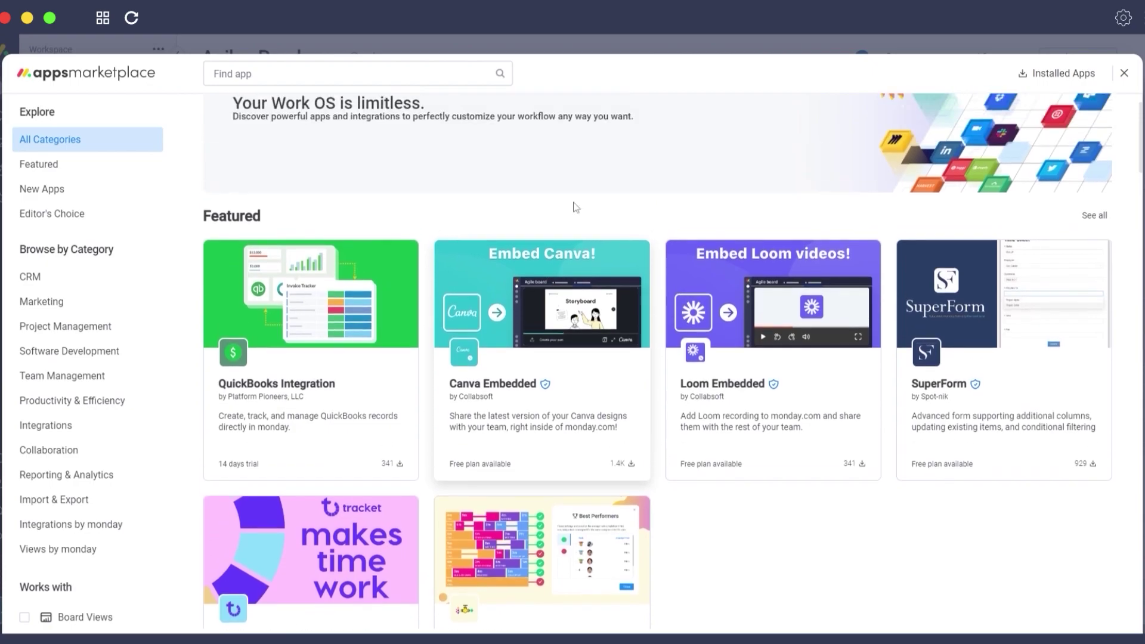
click(608, 43)
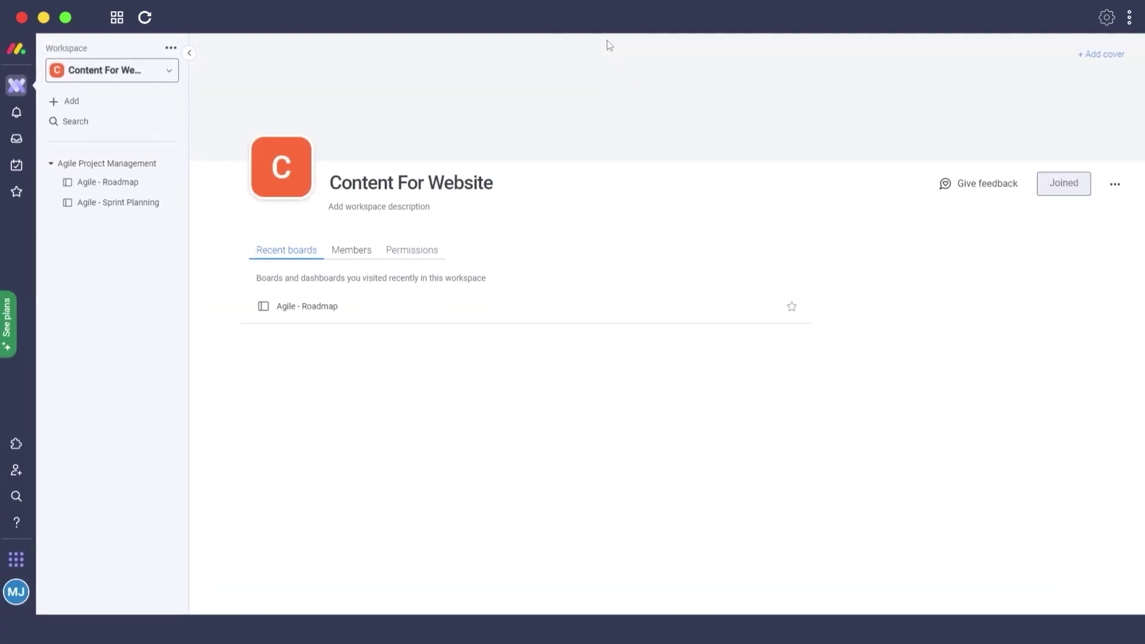
- View the Agile - Sprint Planning board and return to the Agile - Roadmap board
click(161, 185)
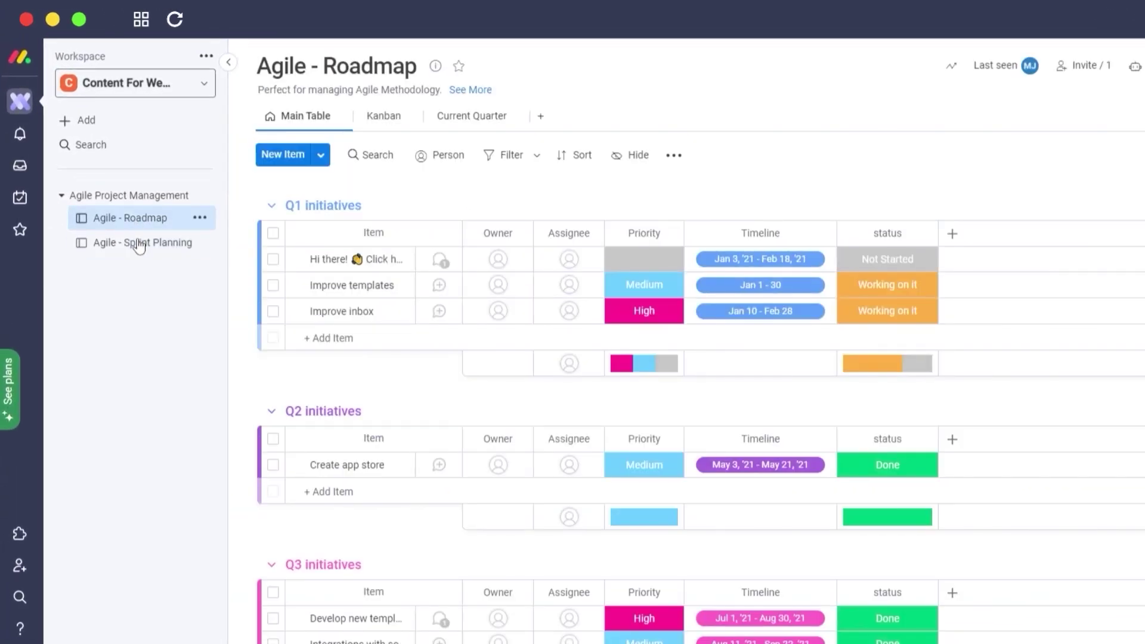
click(124, 245)
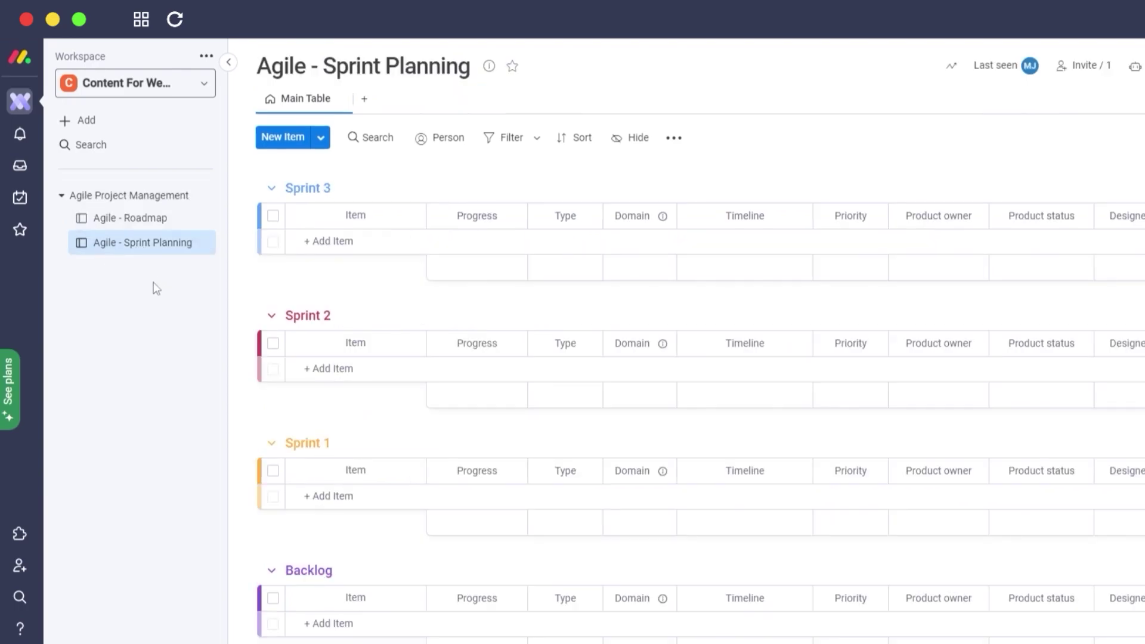
click(131, 218)
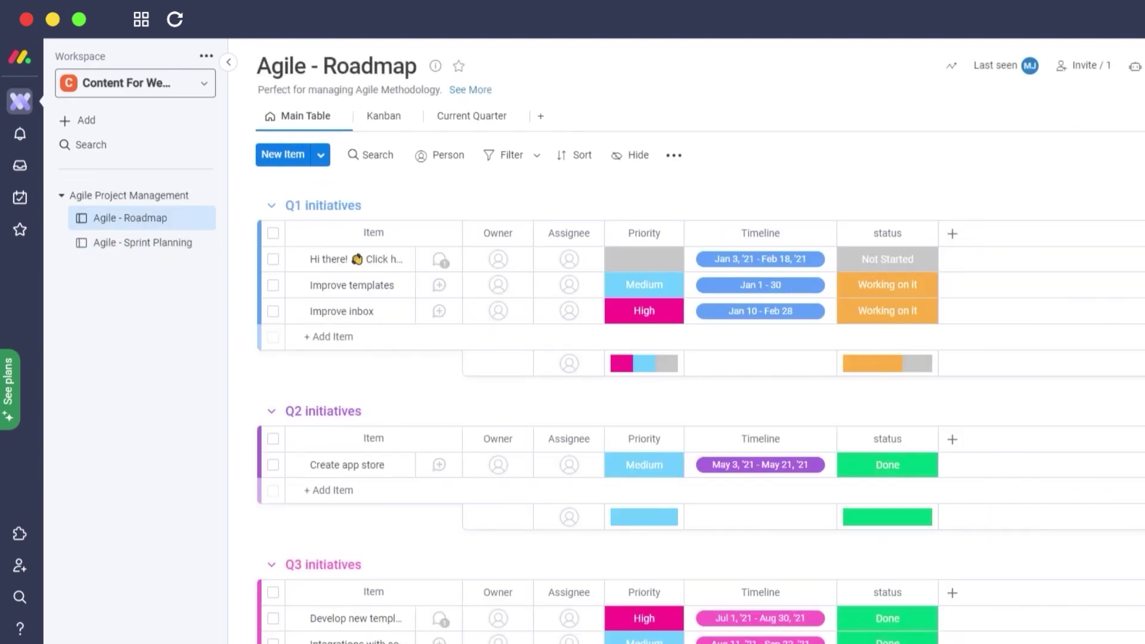
- Reopen the Apps Marketplace and browse the apps in the Project Management category
click(1023, 78)
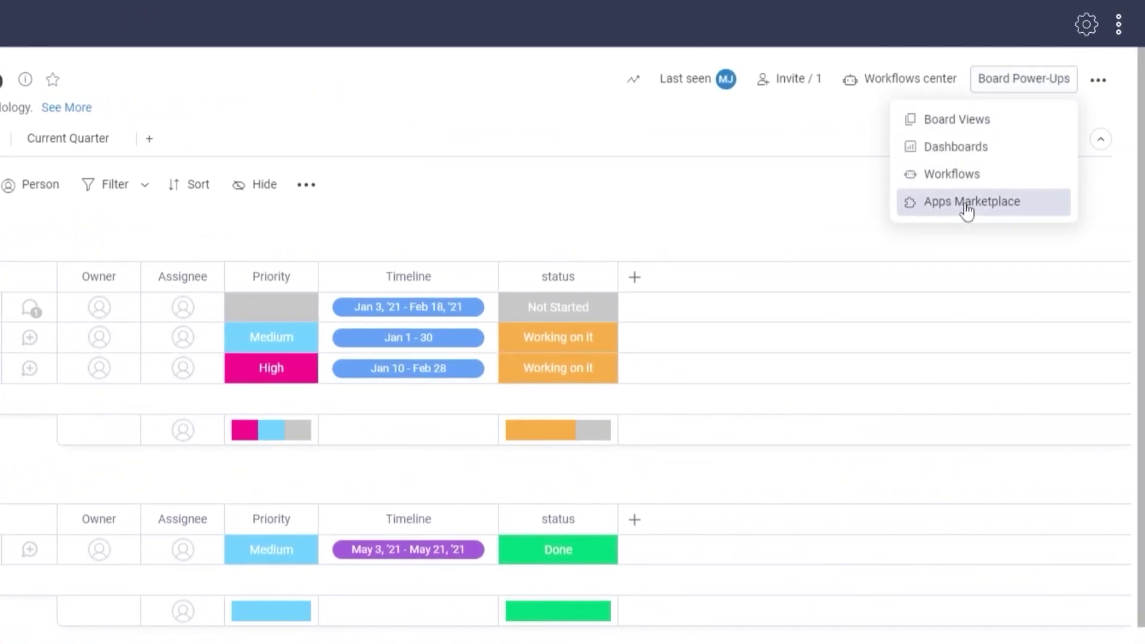
click(967, 203)
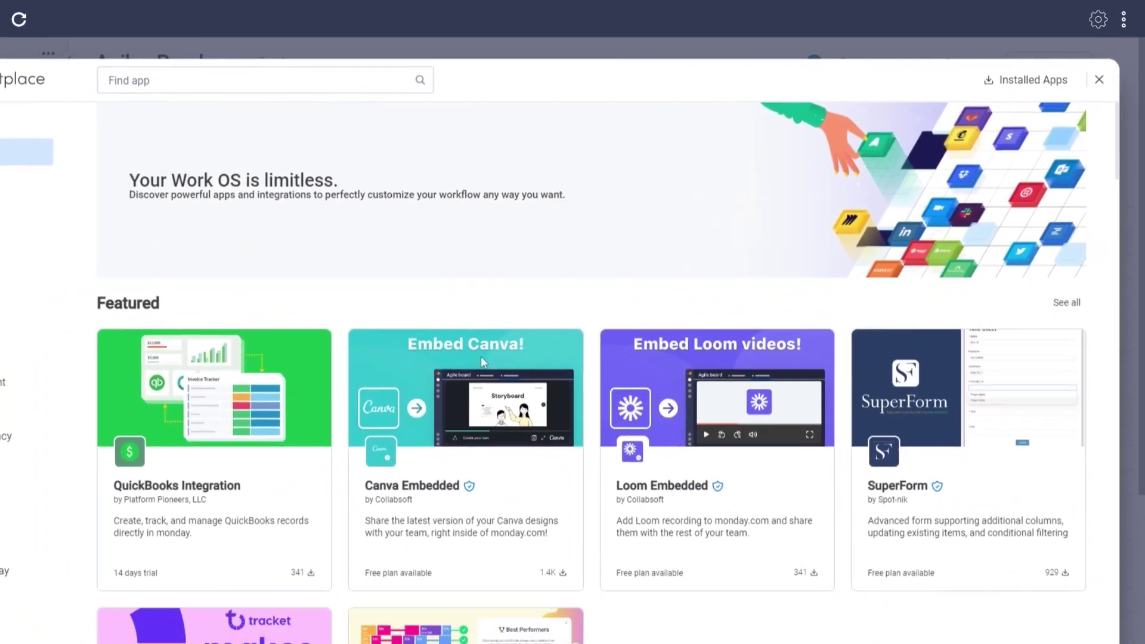
scroll(793, 357, down, 5)
scroll(792, 357, down, 3)
scroll(77, 298, down, 3)
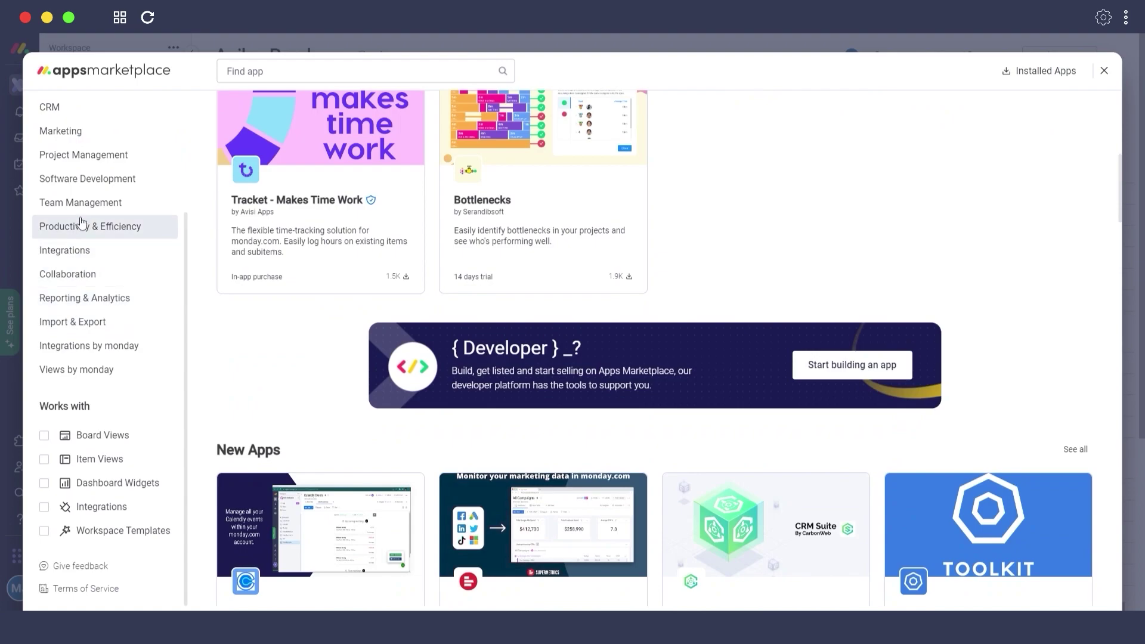
click(90, 156)
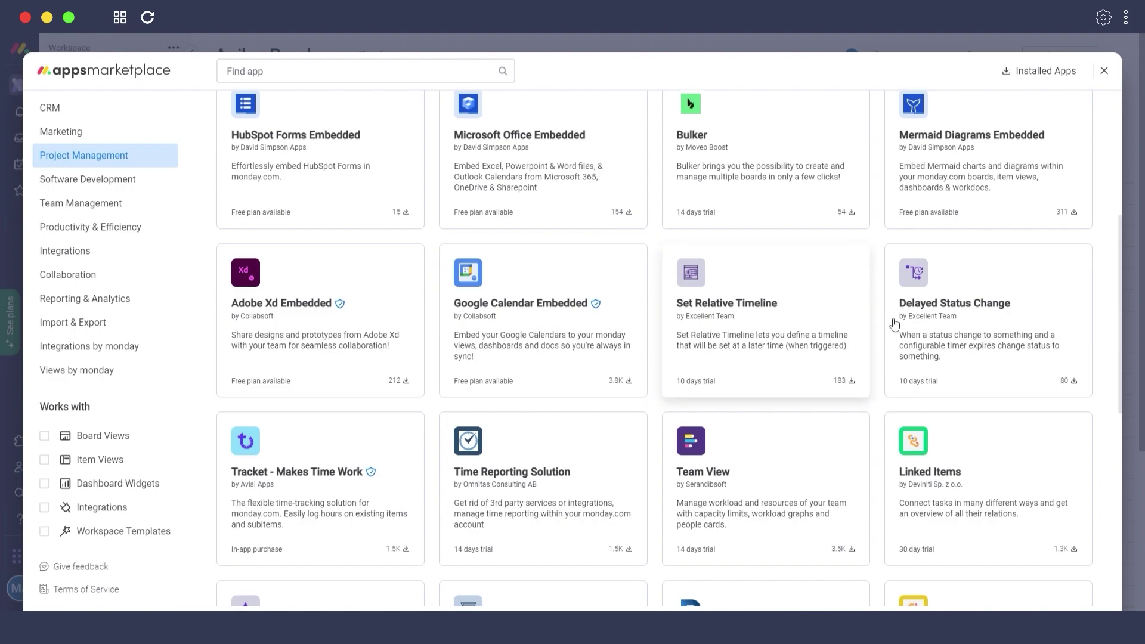
scroll(593, 466, down, 2)
scroll(674, 557, down, 2)
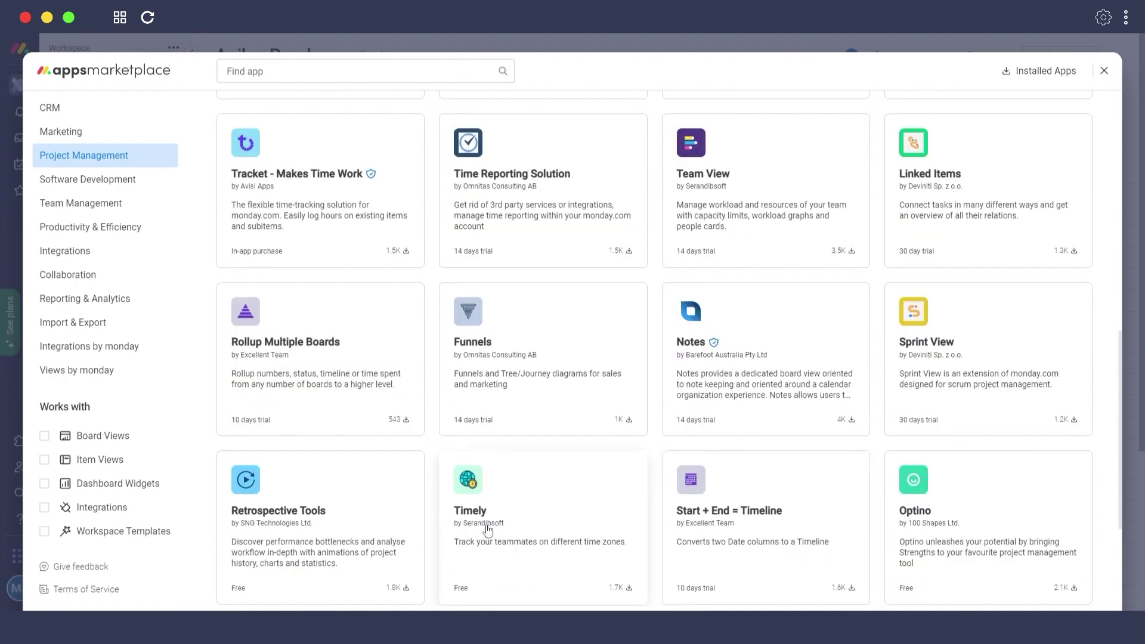
- Filter the Project Management apps by Integrations, then by Dashboard Widgets only, and browse the matching apps
click(98, 510)
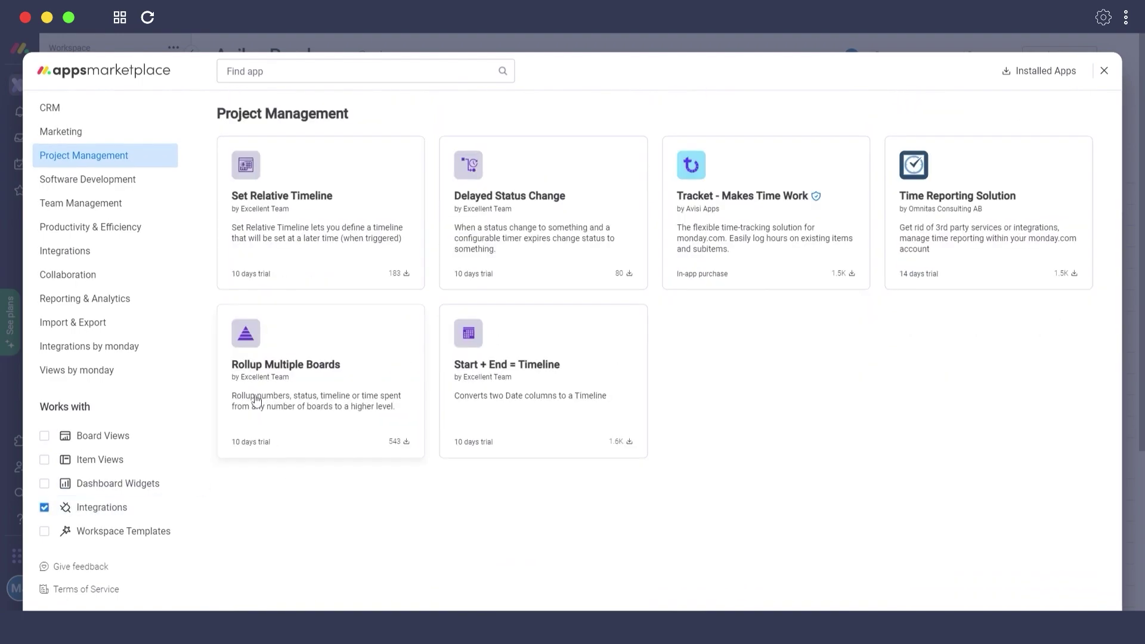
click(85, 482)
click(82, 509)
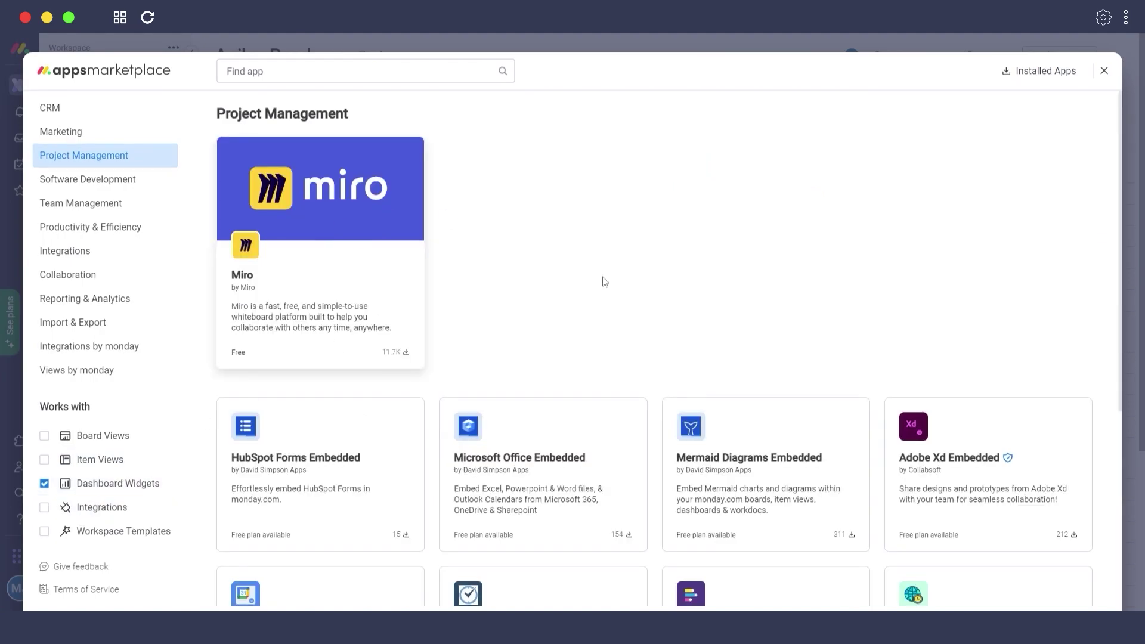
scroll(596, 286, down, 3)
scroll(412, 444, down, 3)
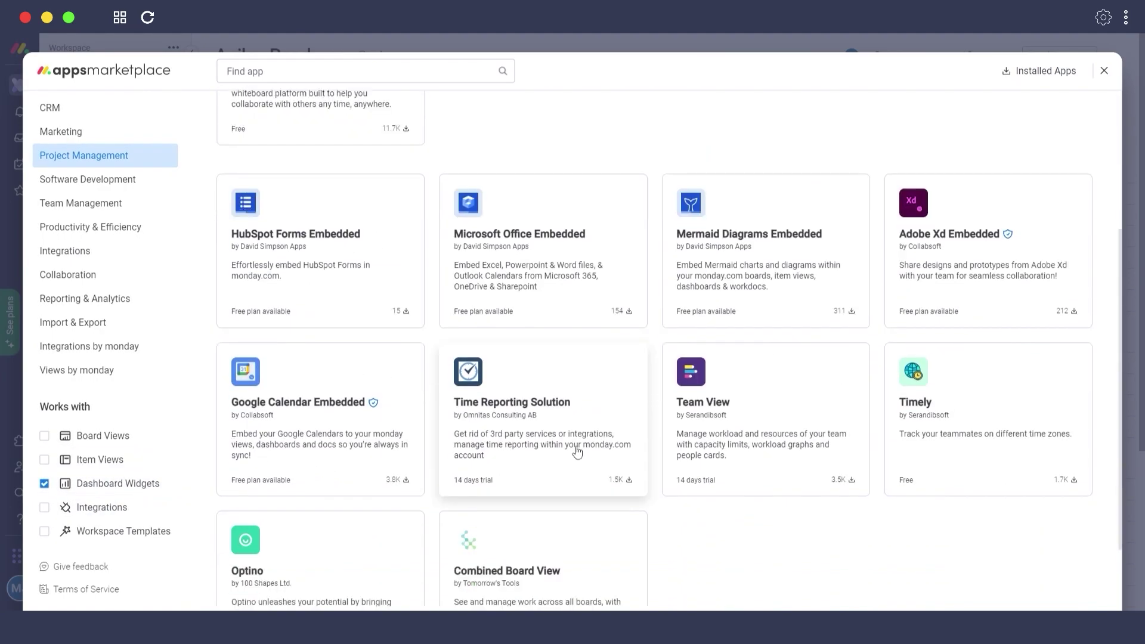
- Filter the Project Management apps by Board Views and Workspace Templates, then close the marketplace
click(103, 435)
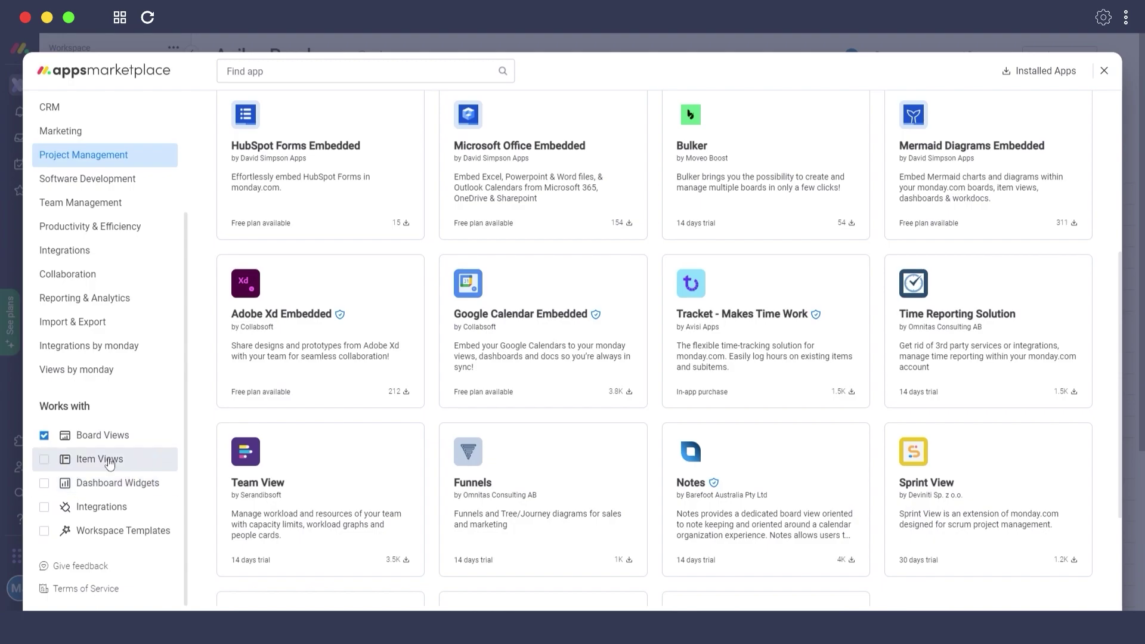
scroll(322, 334, down, 1)
click(113, 483)
click(141, 533)
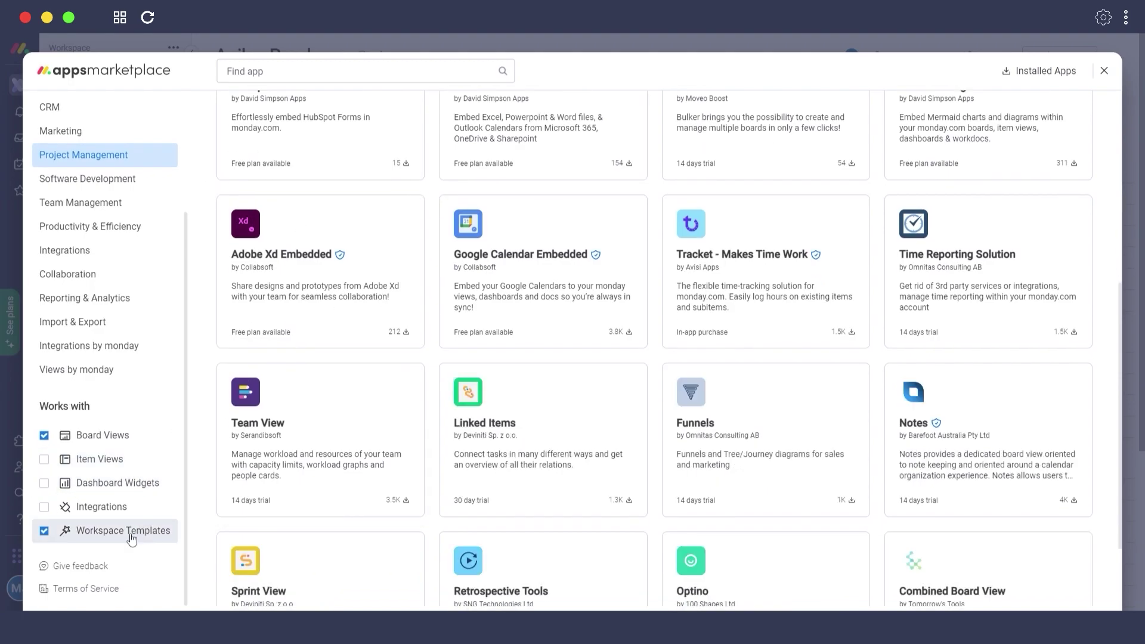
click(1104, 71)
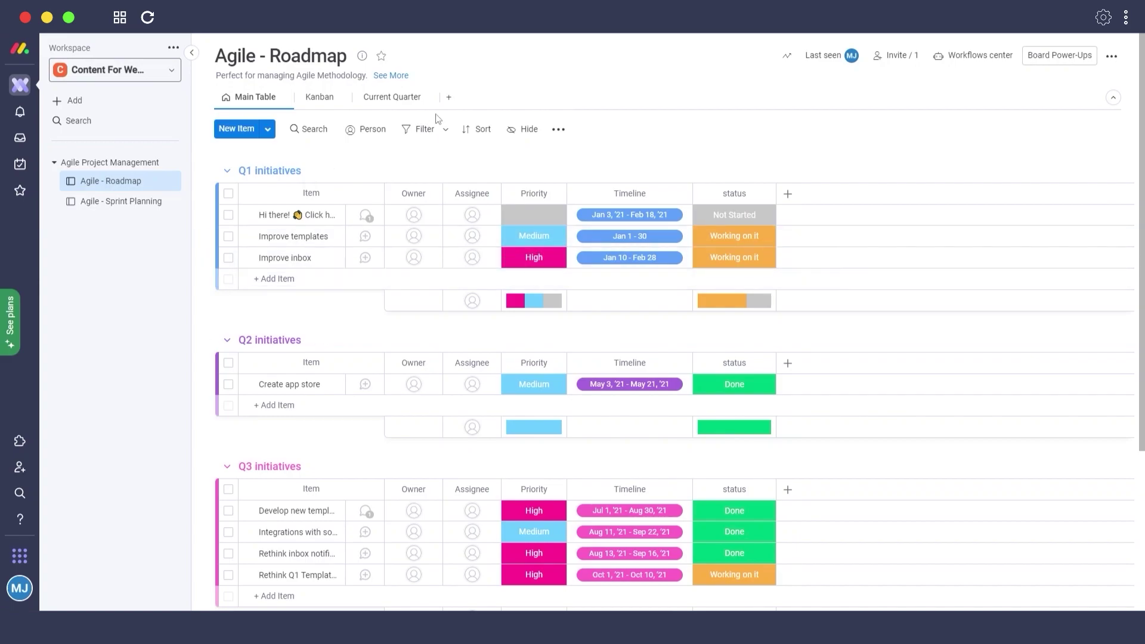
- Add a Table view and a Cards view to the Agile - Roadmap board
click(446, 99)
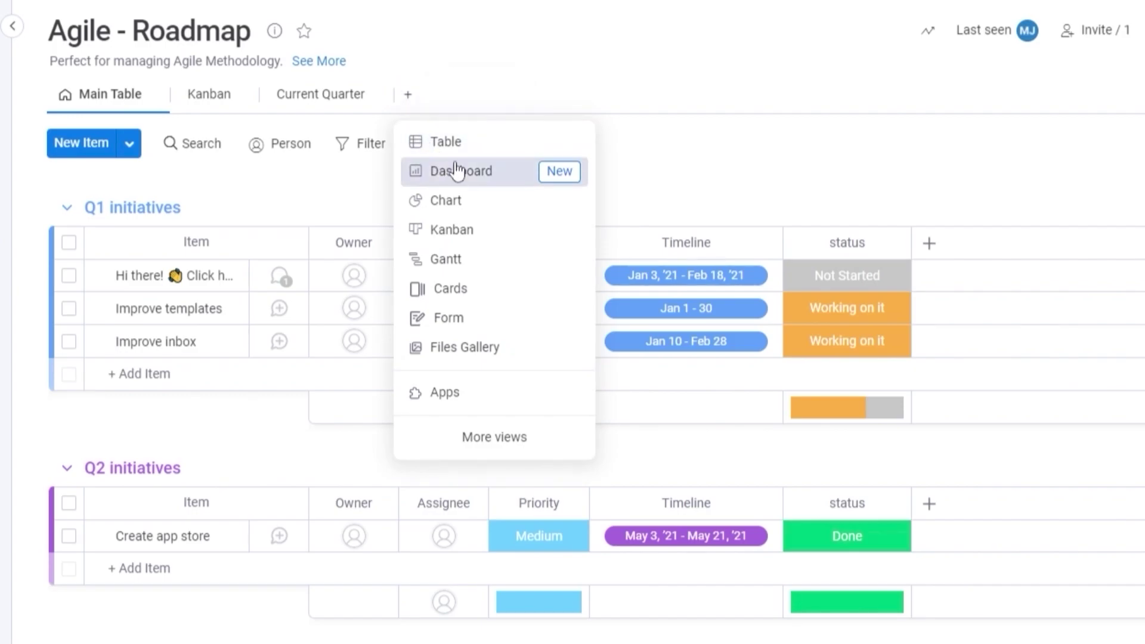
click(461, 149)
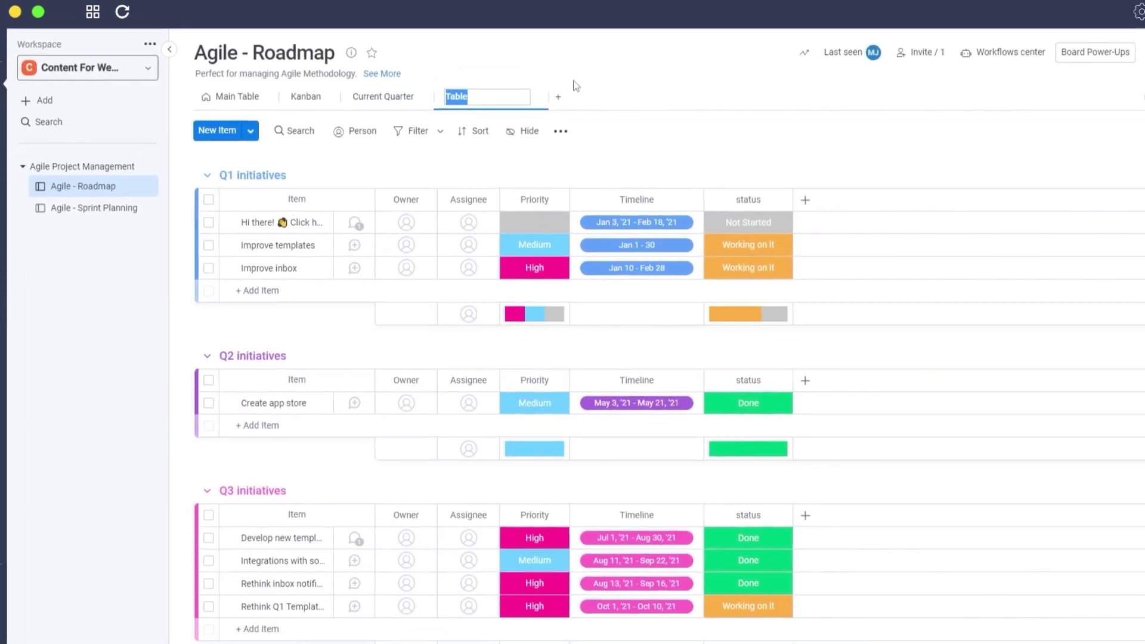
click(558, 97)
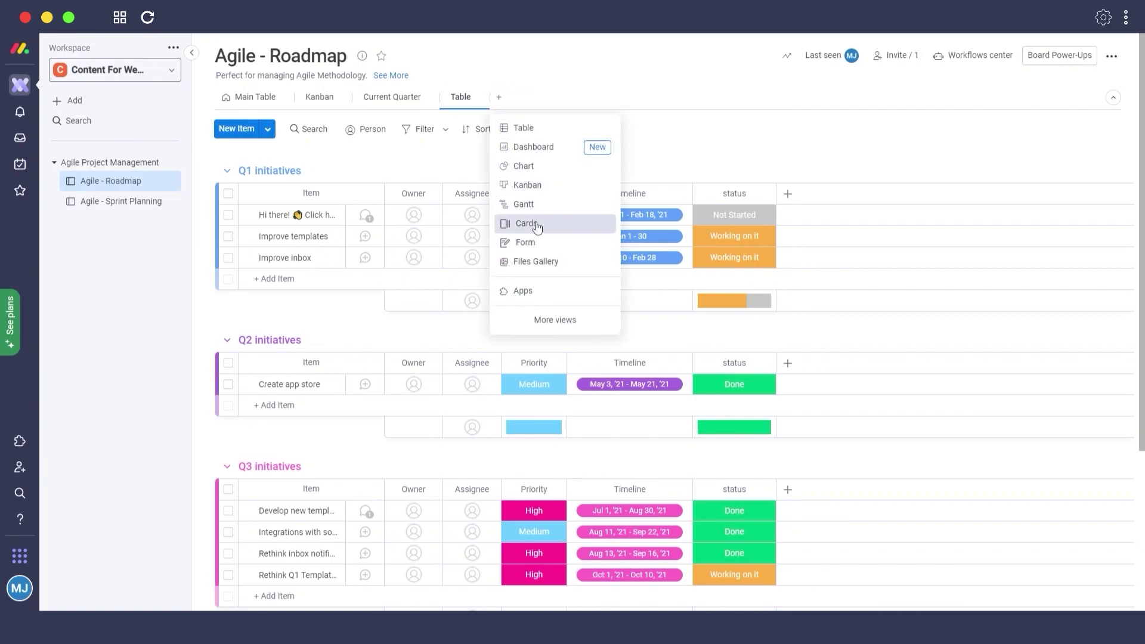
click(537, 226)
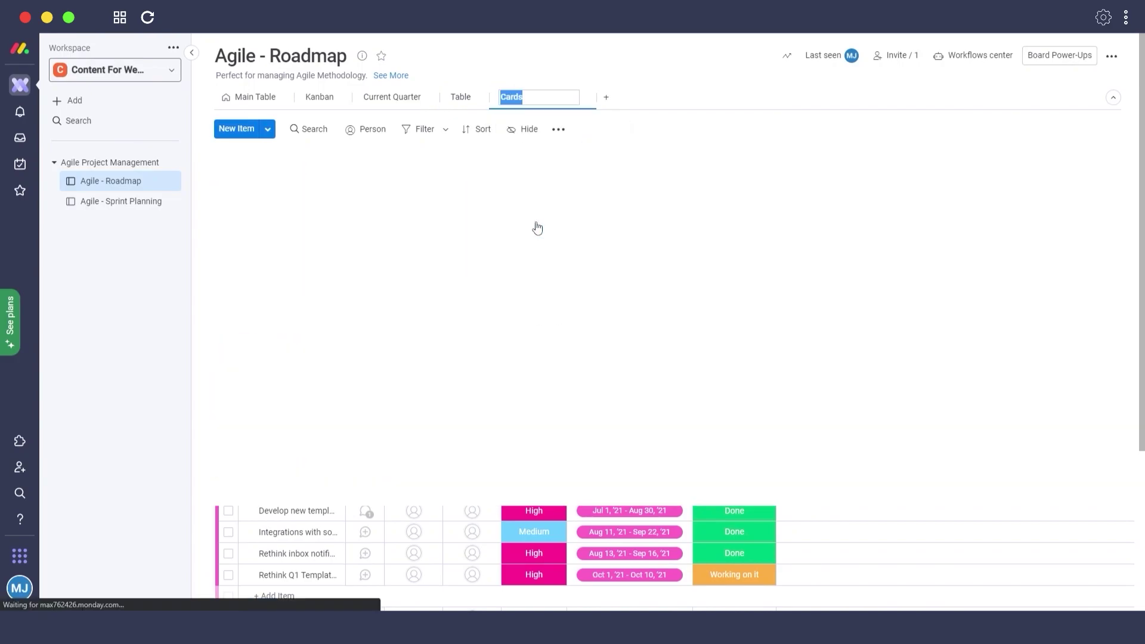
- Add a Gantt view to the Agile - Roadmap board, keeping its default name, and dismiss the widget tip
click(550, 96)
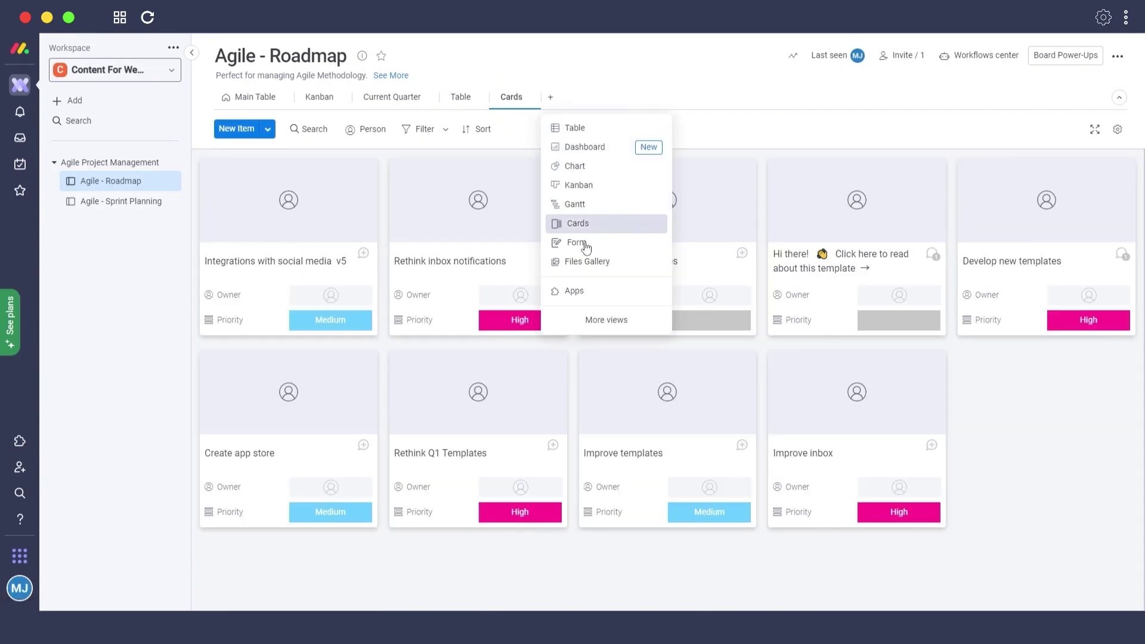
click(608, 205)
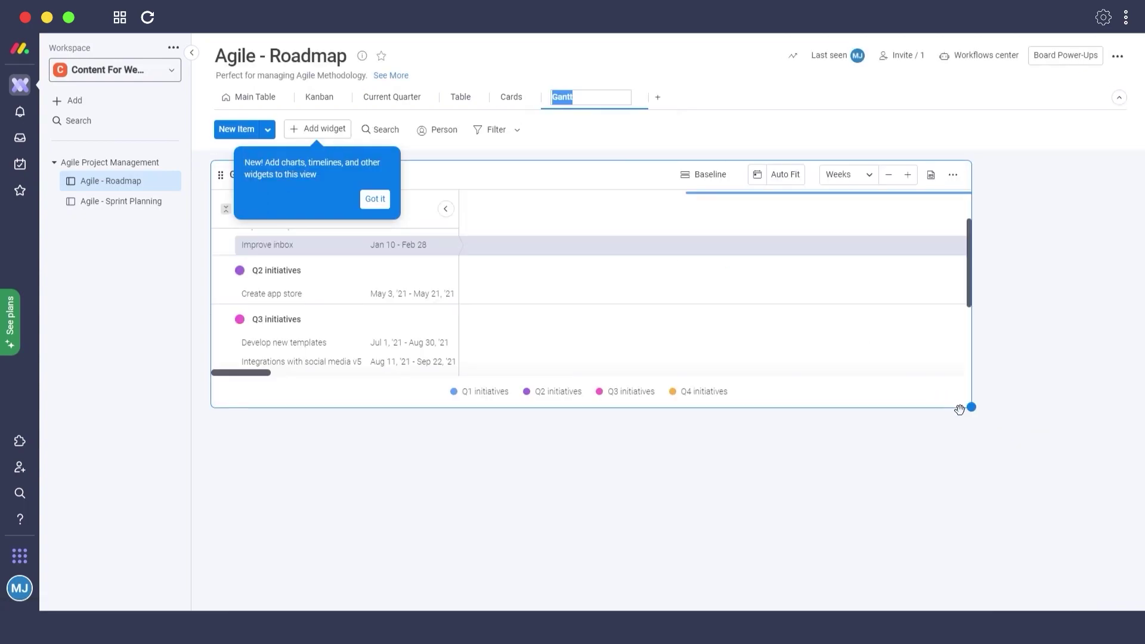
key(Return)
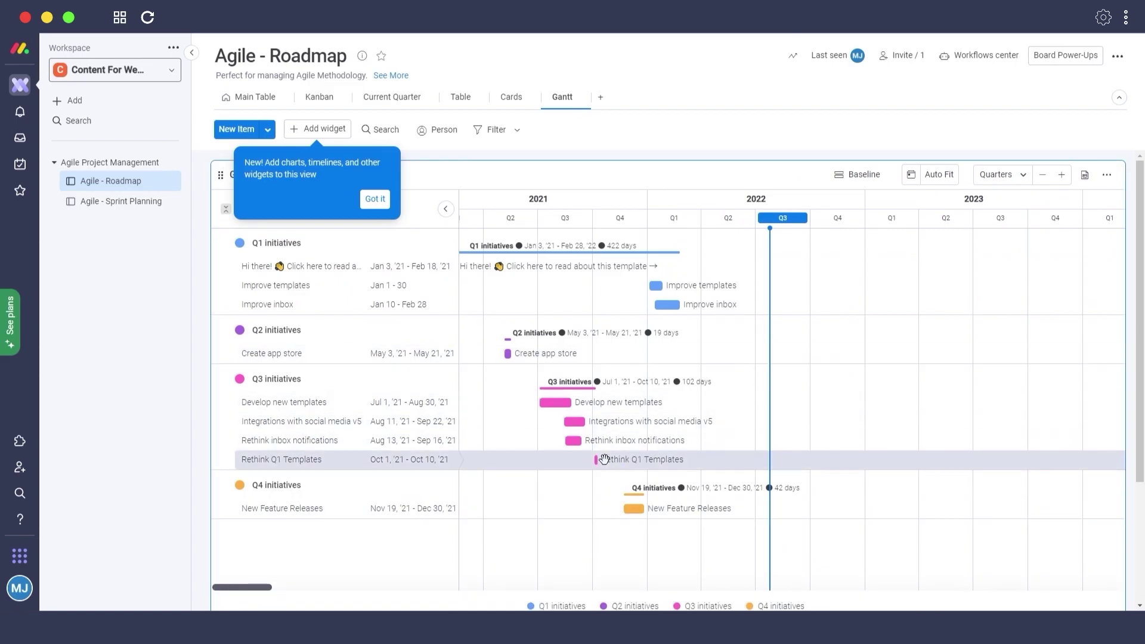
click(375, 198)
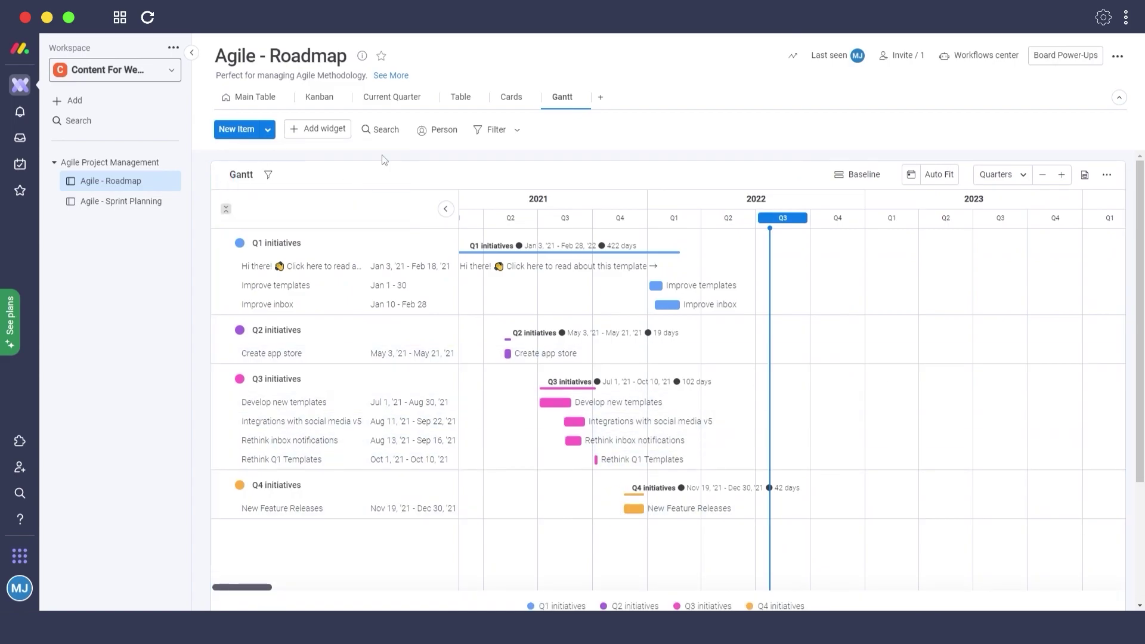
- Return to the Main Table view and assign the suggested person to the first item under Q1 initiatives
click(246, 104)
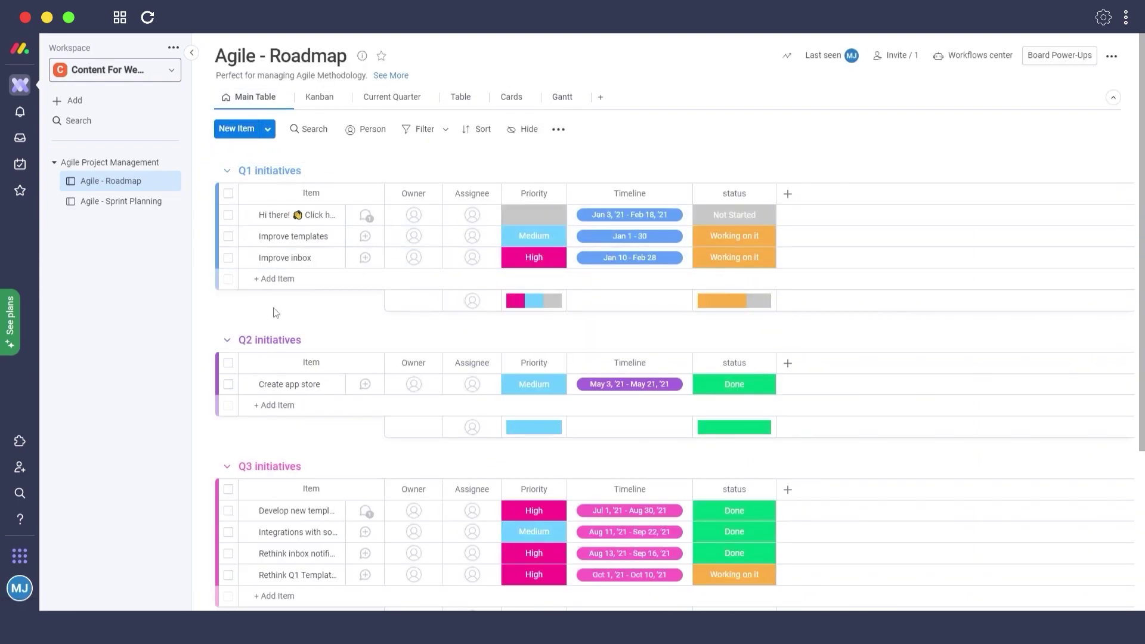
click(467, 216)
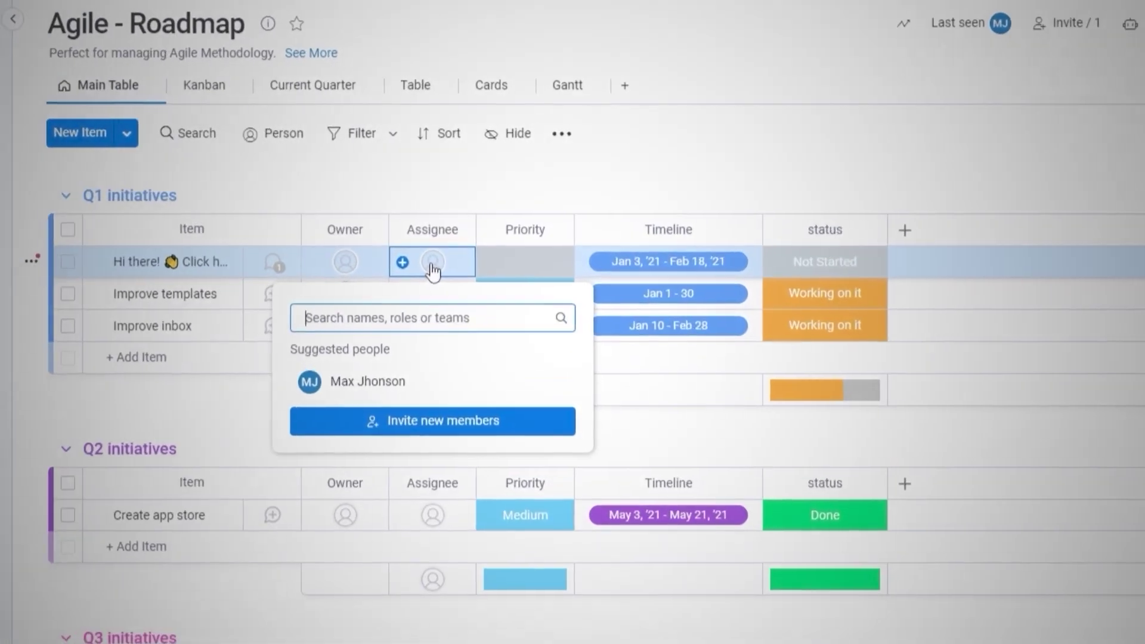
click(332, 386)
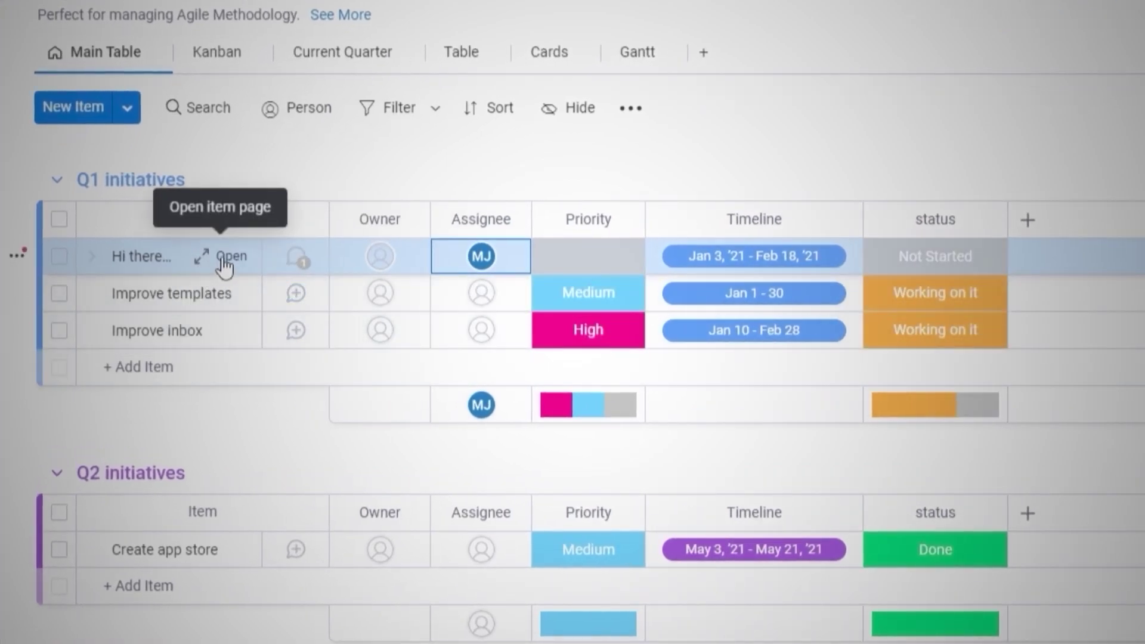
- Examine the first Q1 item's updates, files, activity log, item options and update editor, then close the item
click(296, 257)
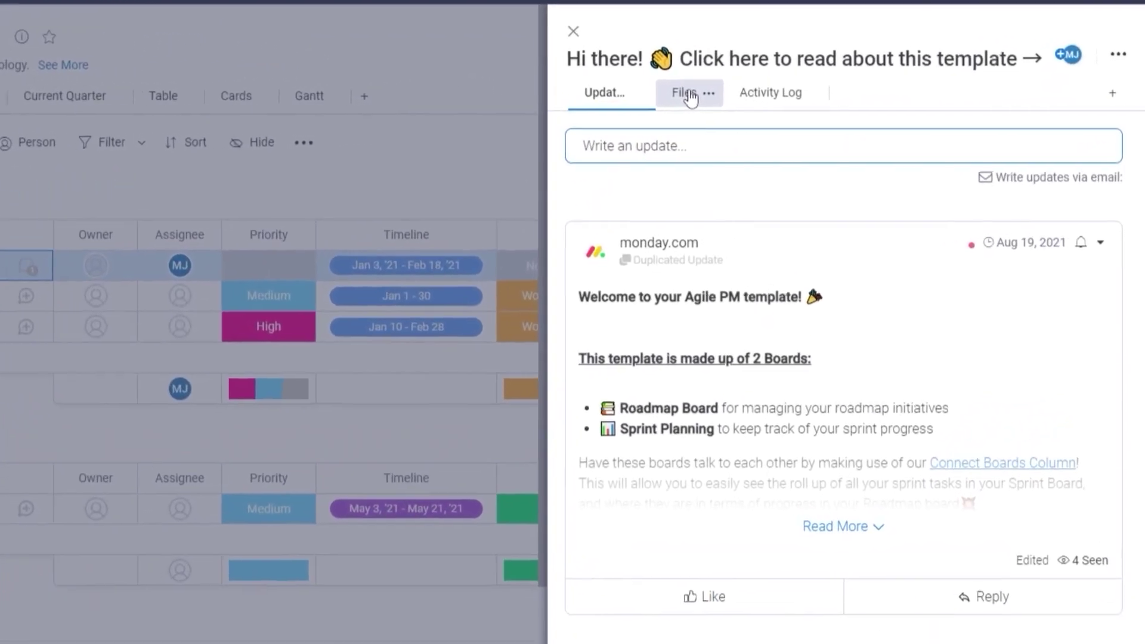
click(828, 98)
click(752, 95)
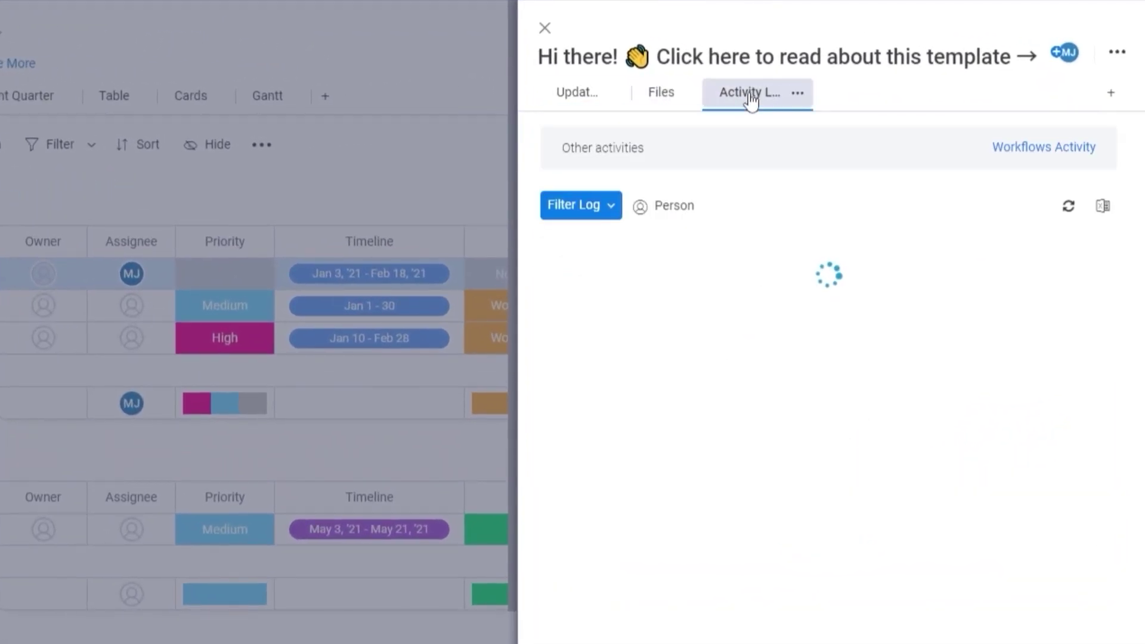
click(577, 98)
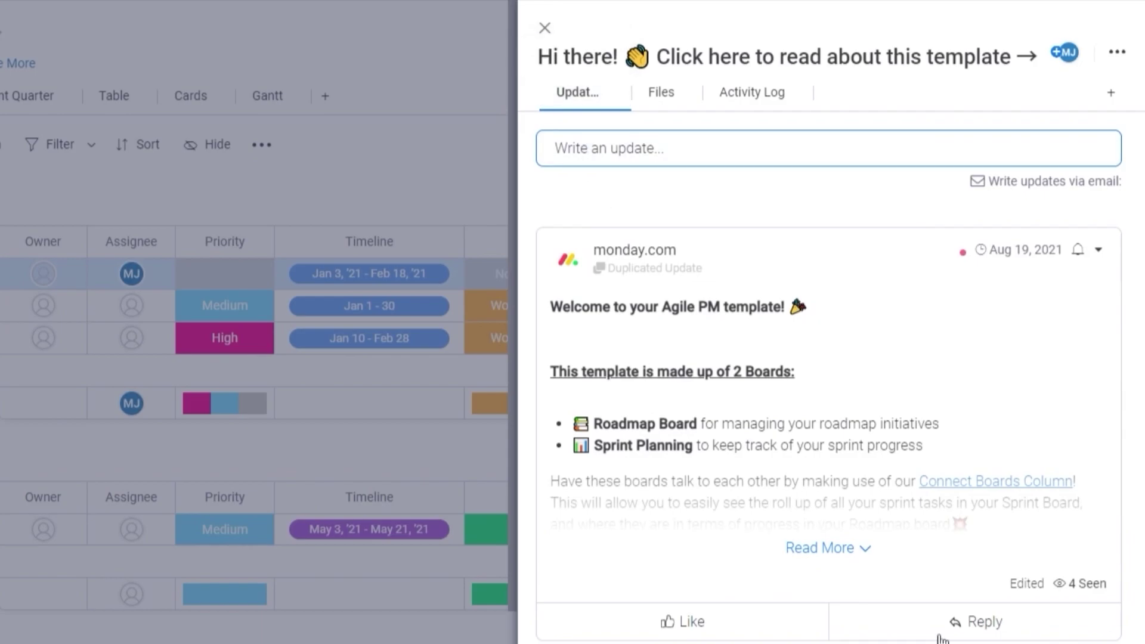
click(1117, 54)
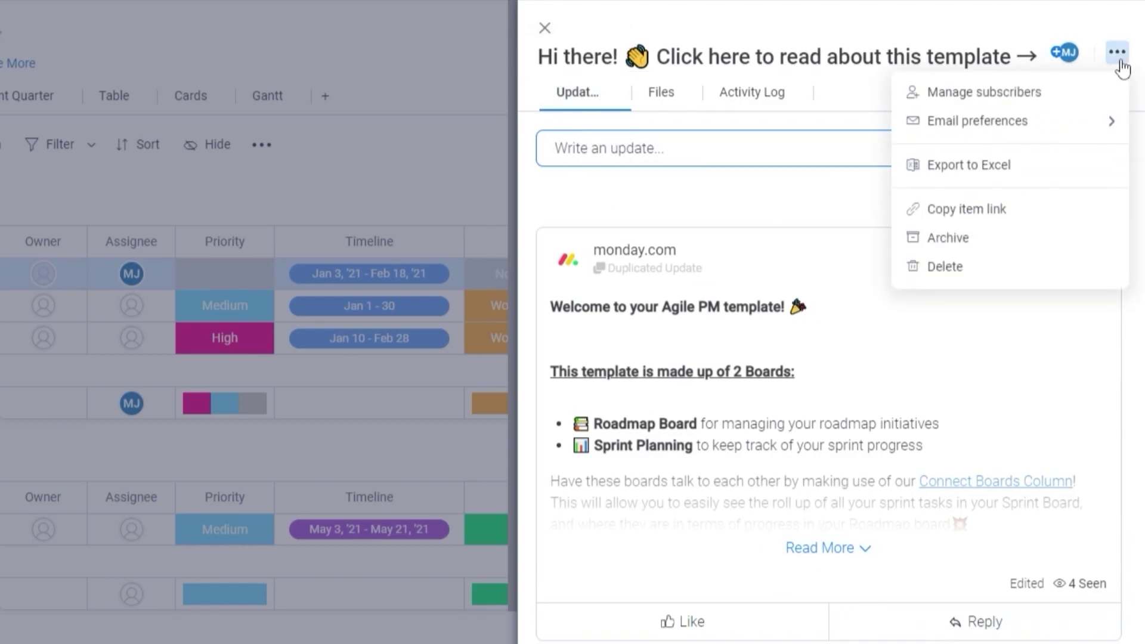
click(681, 159)
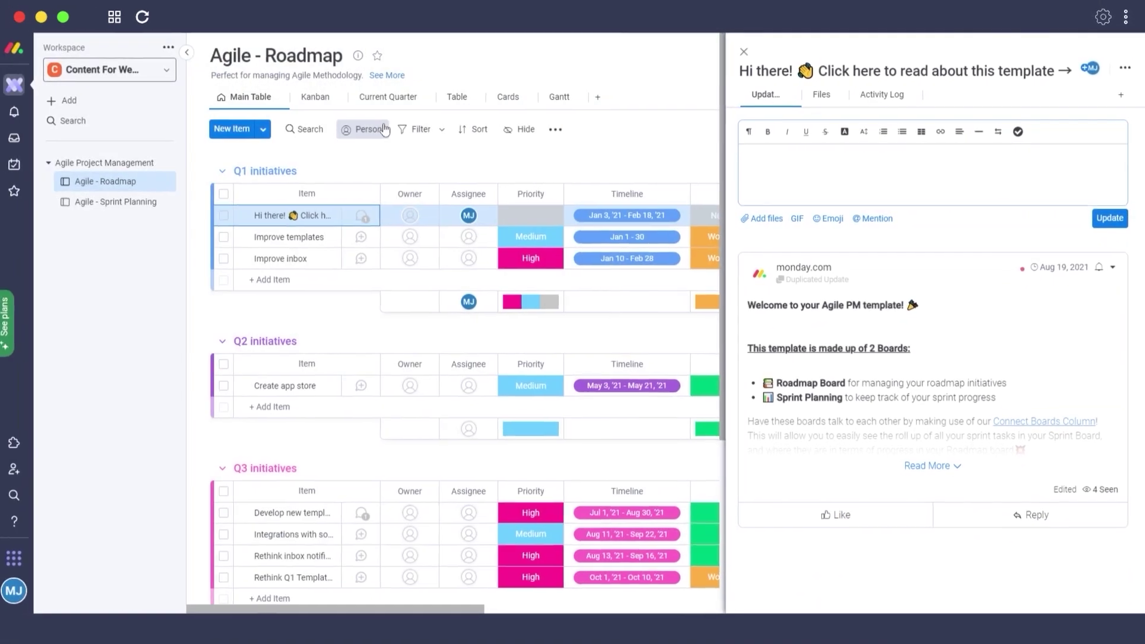
click(363, 165)
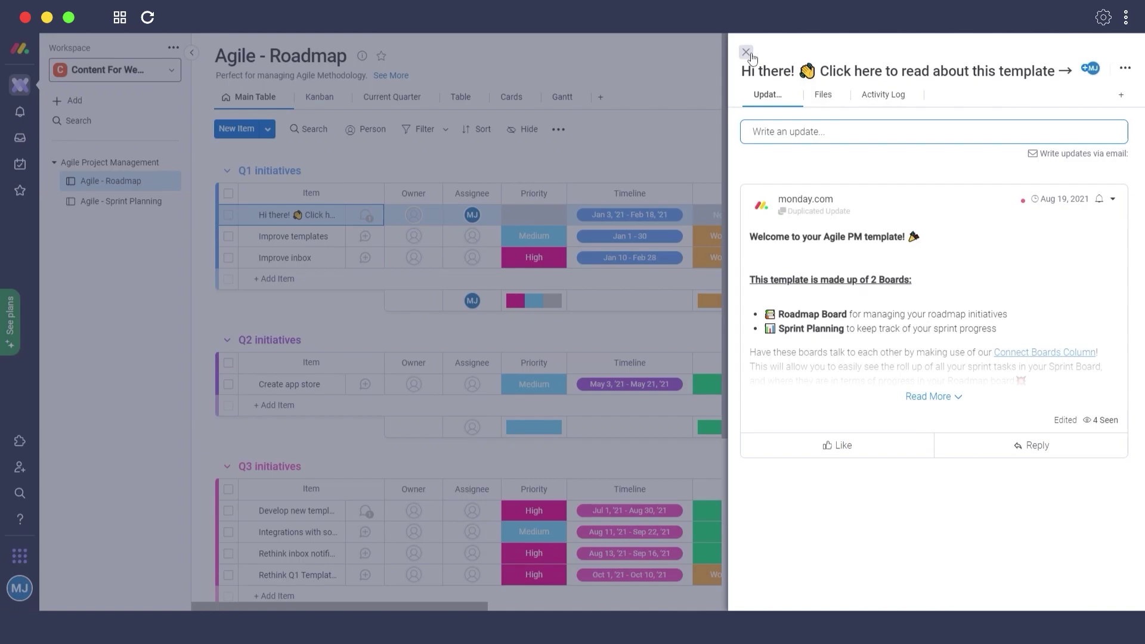
click(746, 52)
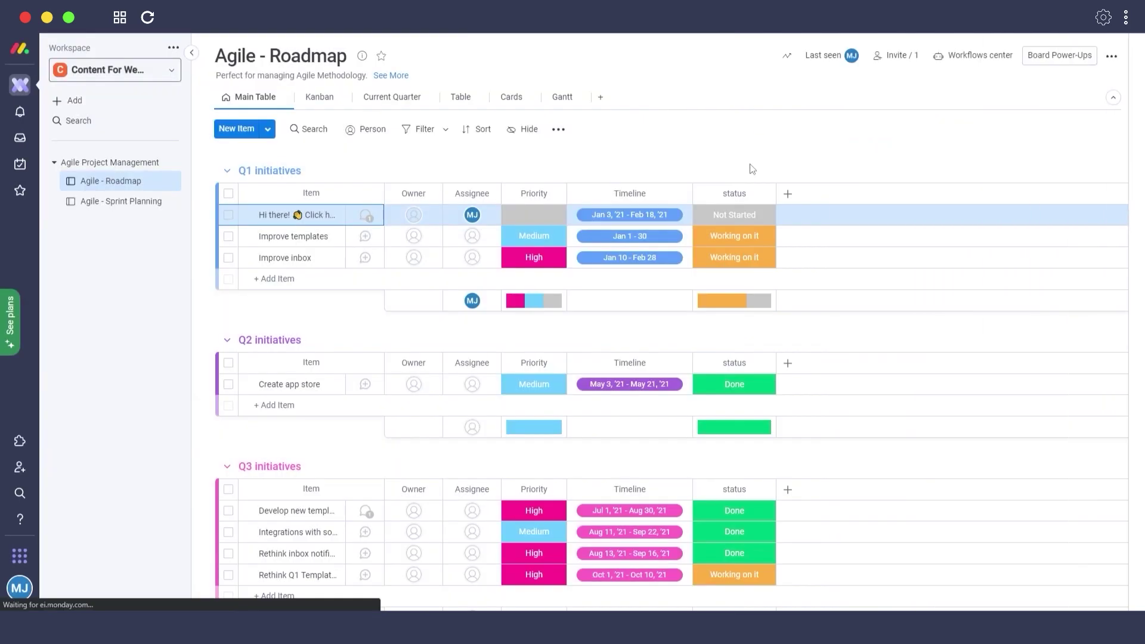